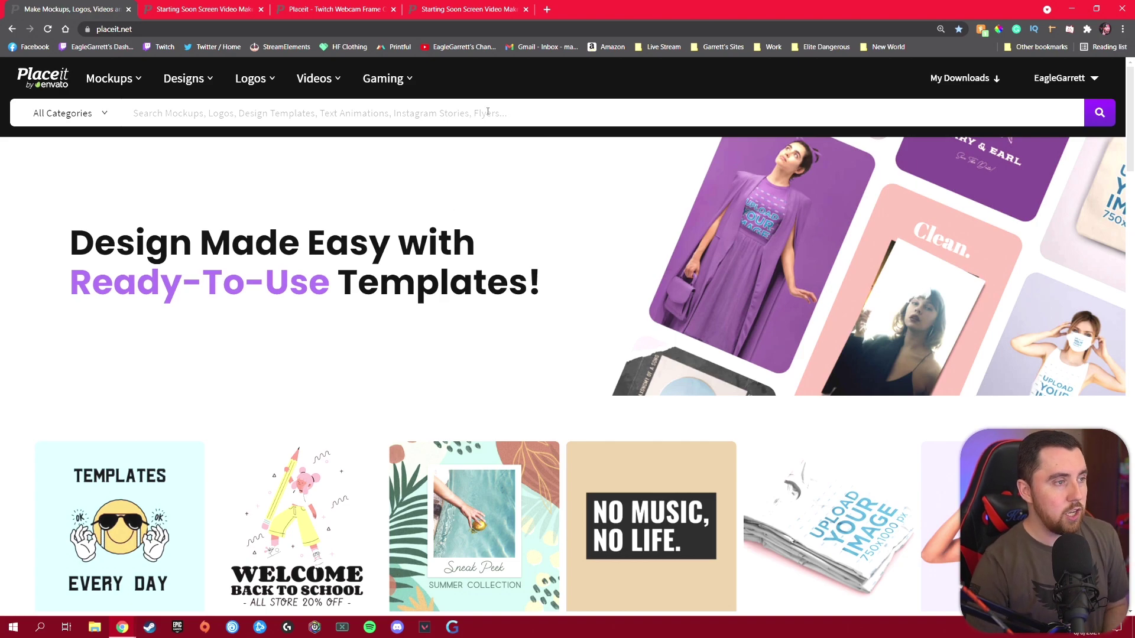
Open the OBS Stream Overlay templates in the Gaming category's Streaming section
mouse_move(390, 80)
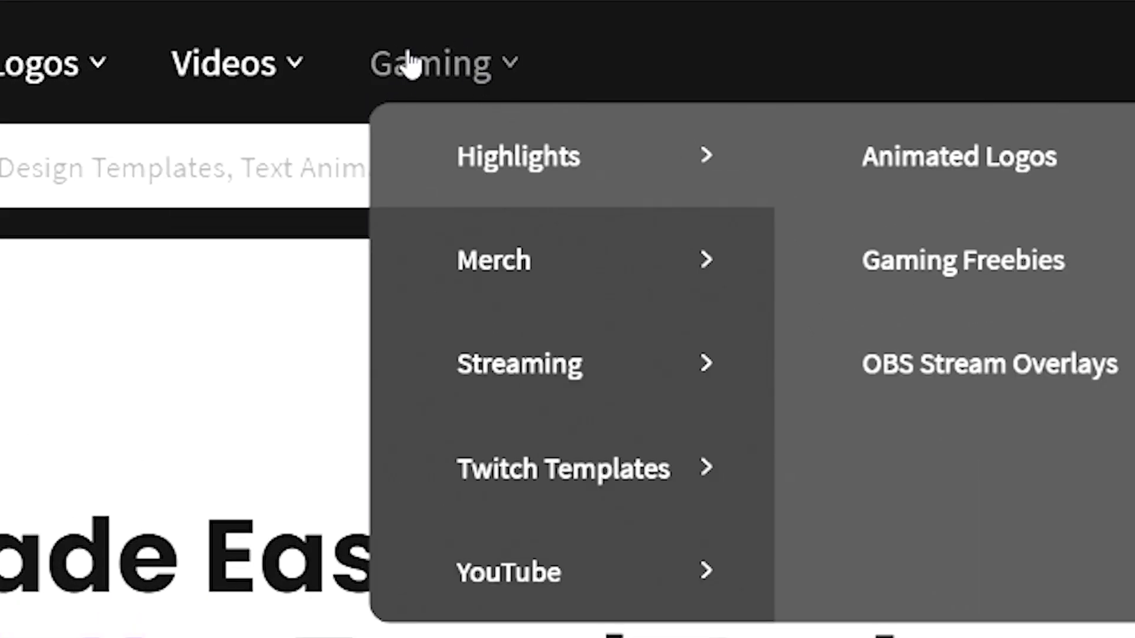
mouse_move(456, 385)
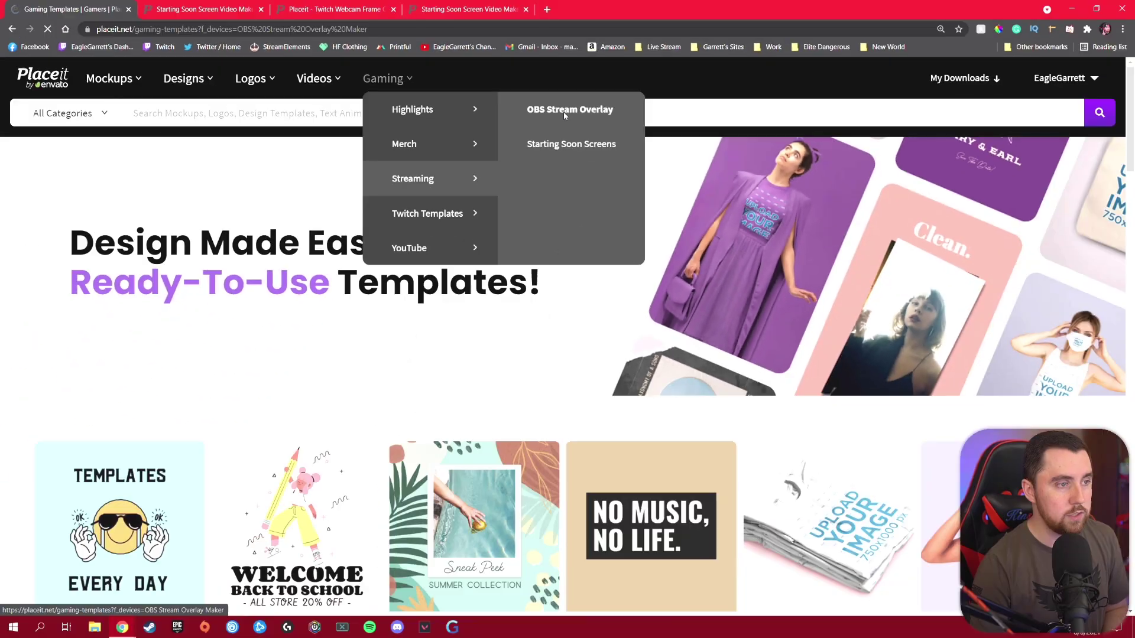
click(764, 176)
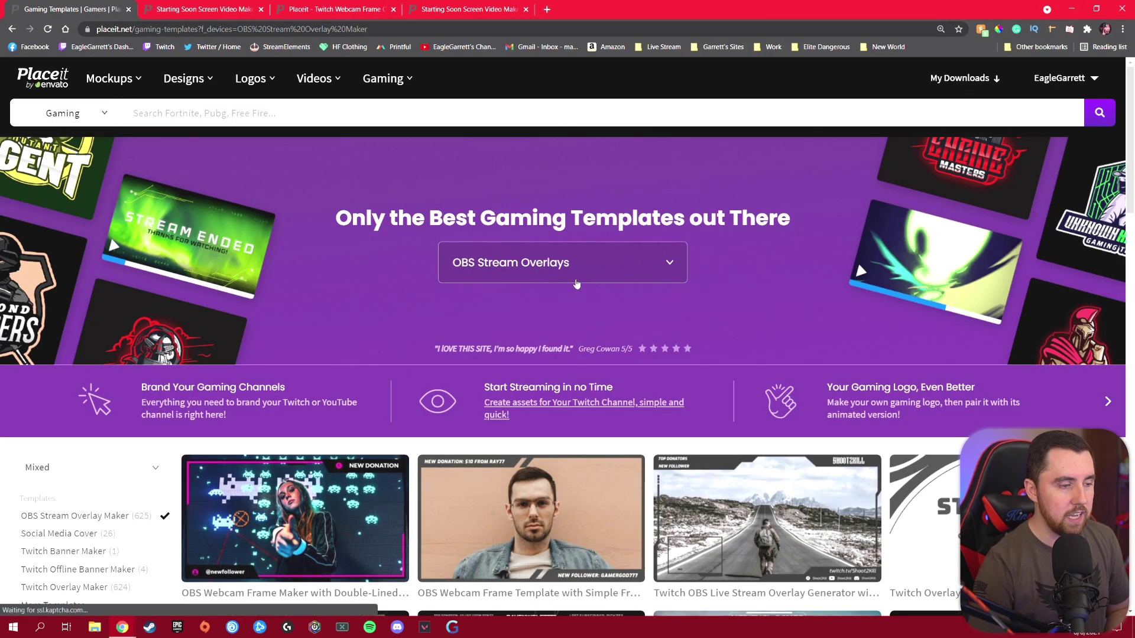
Examine the OBS stream overlay templates on the first and second results pages
scroll(576, 342, down, 1)
scroll(575, 342, down, 3)
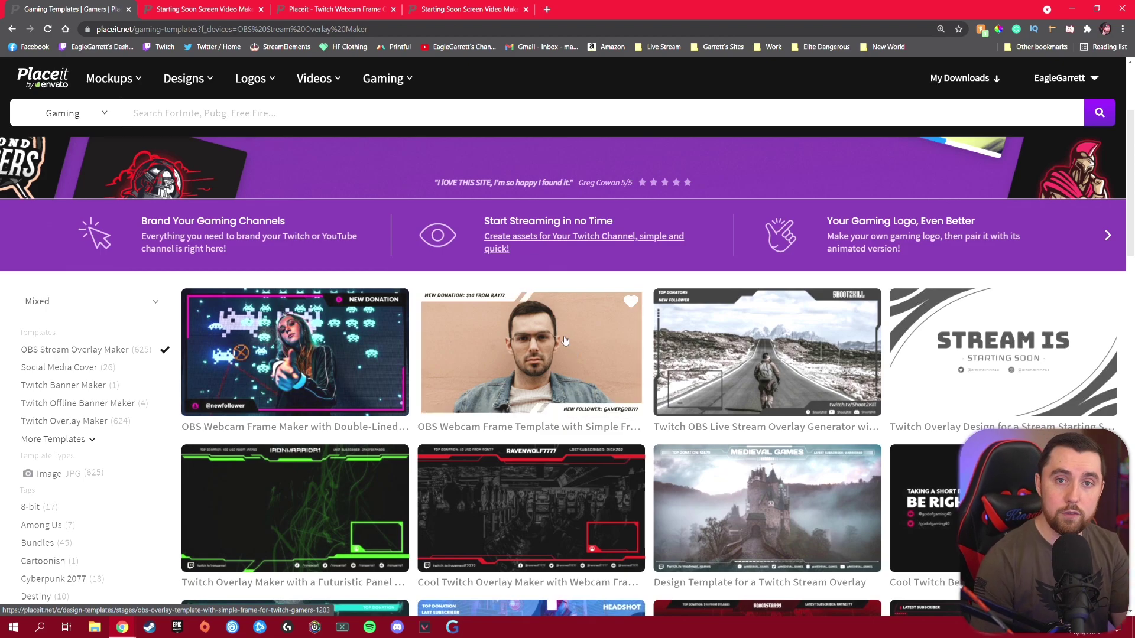
scroll(555, 337, down, 1)
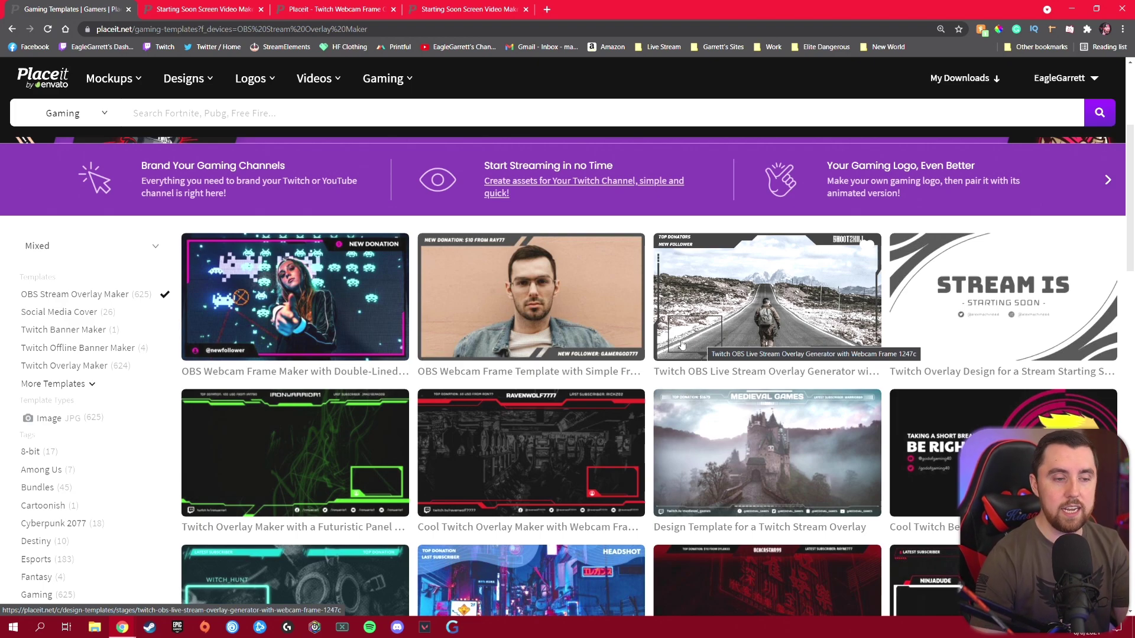
scroll(536, 307, down, 1)
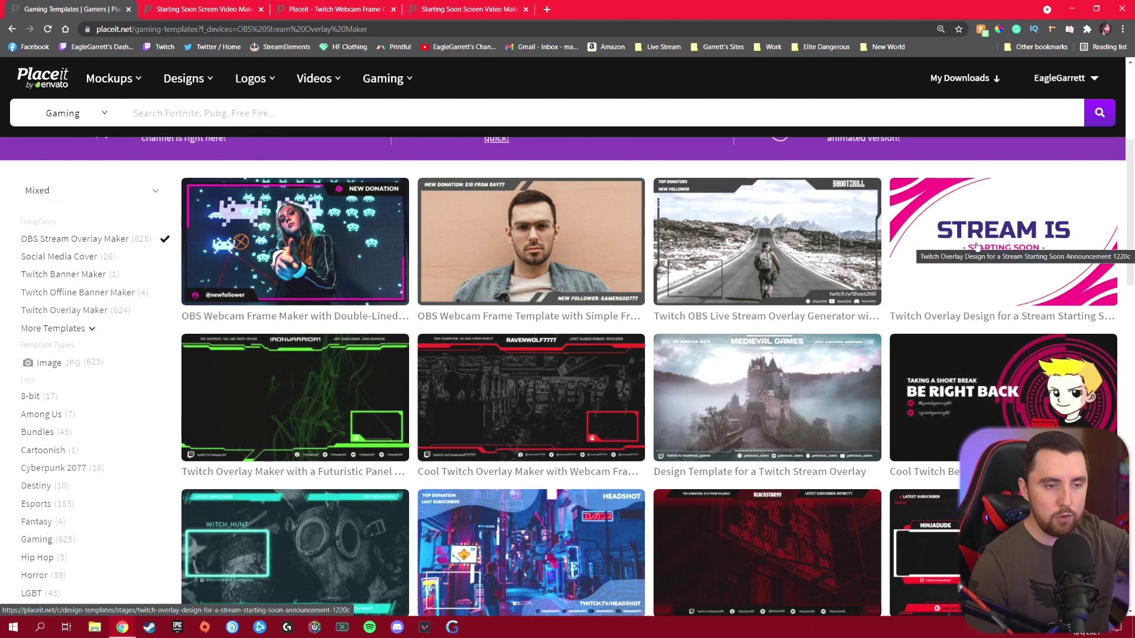
scroll(675, 313, down, 5)
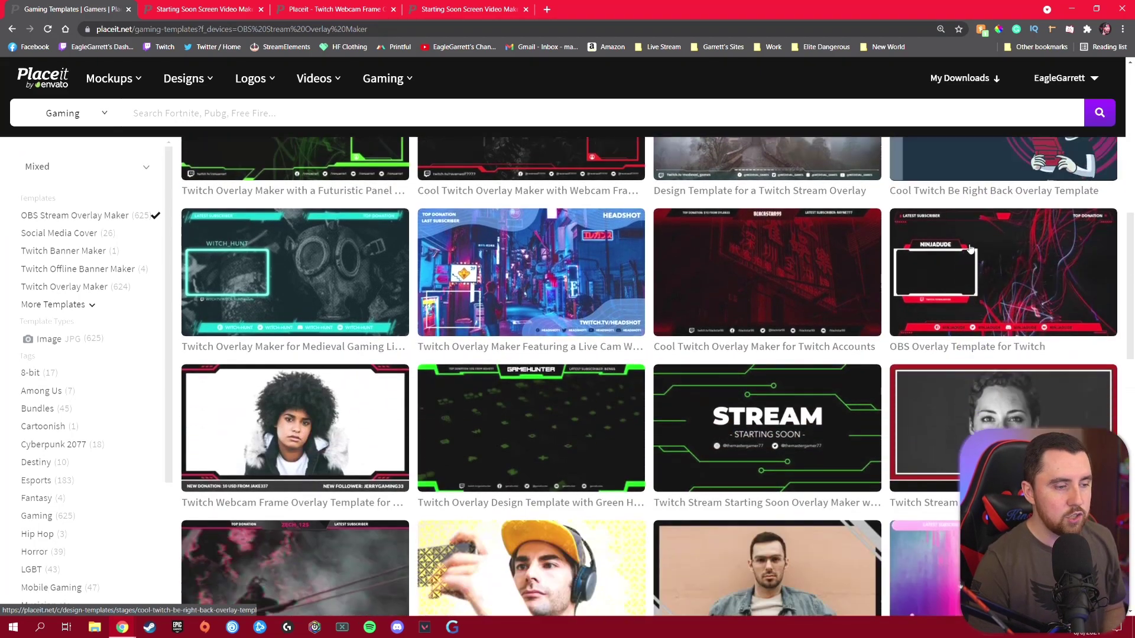
scroll(676, 313, down, 7)
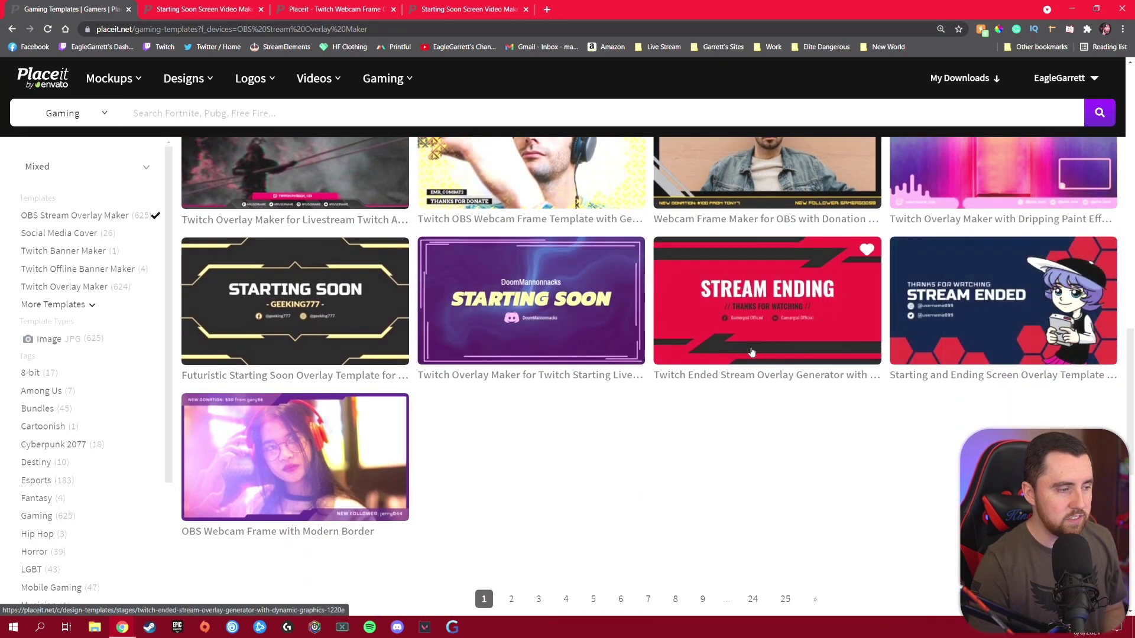
click(511, 488)
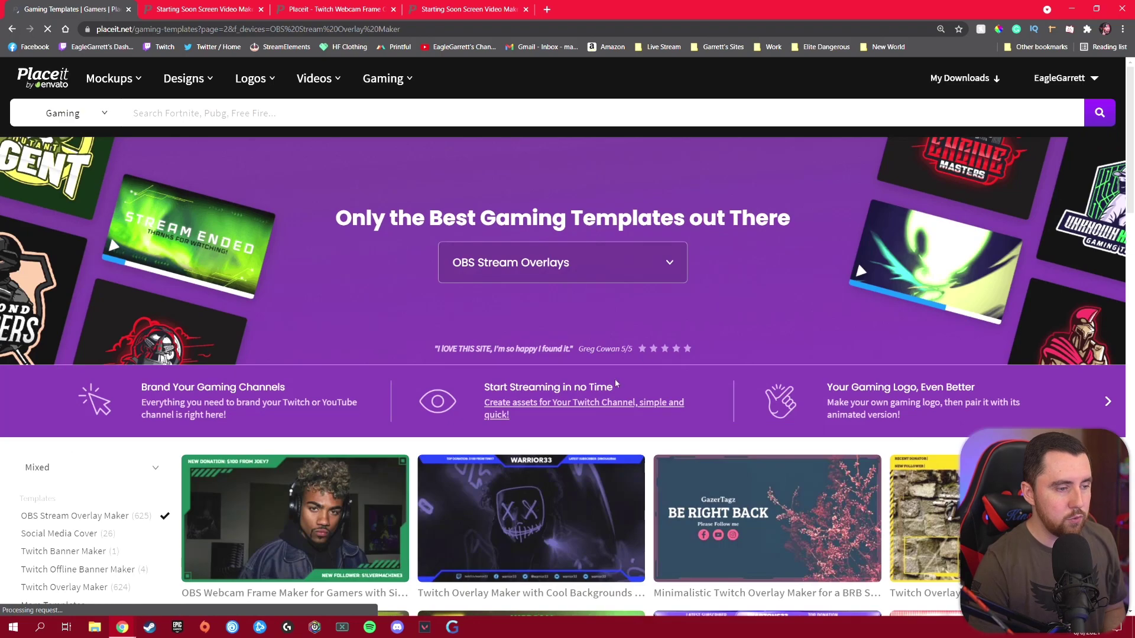
scroll(626, 370, down, 2)
scroll(586, 408, down, 7)
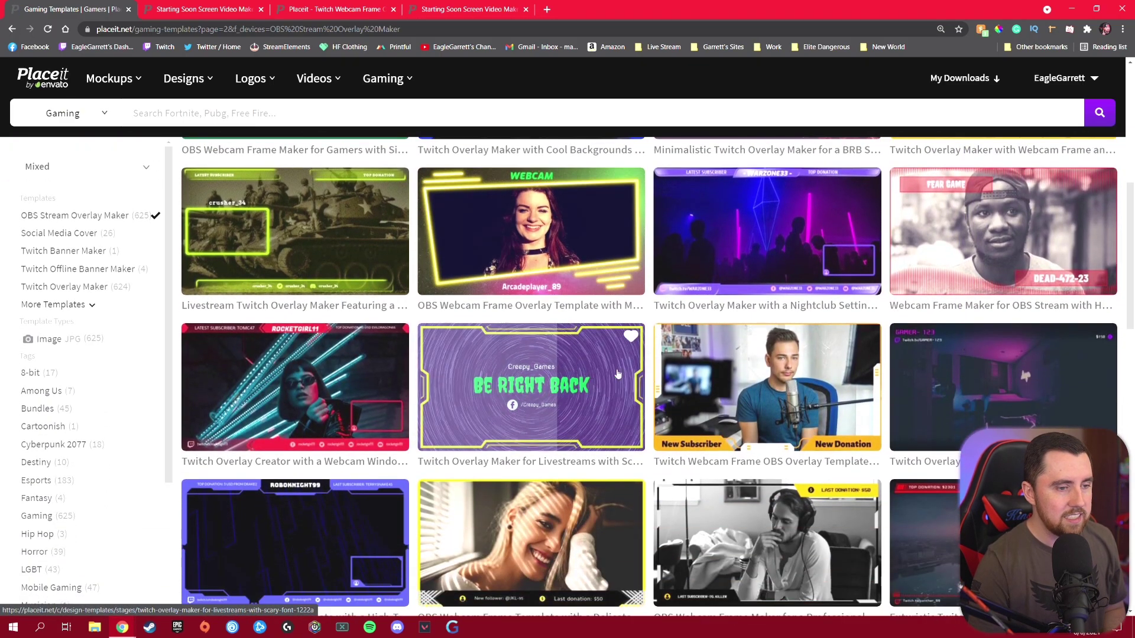
scroll(734, 390, down, 3)
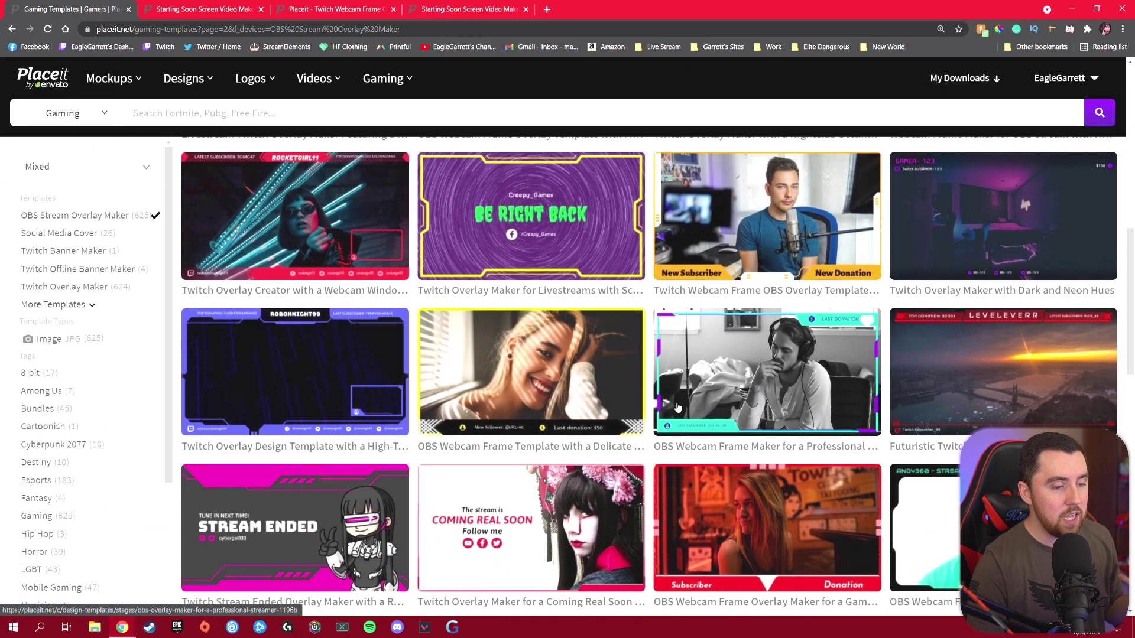
scroll(677, 408, down, 4)
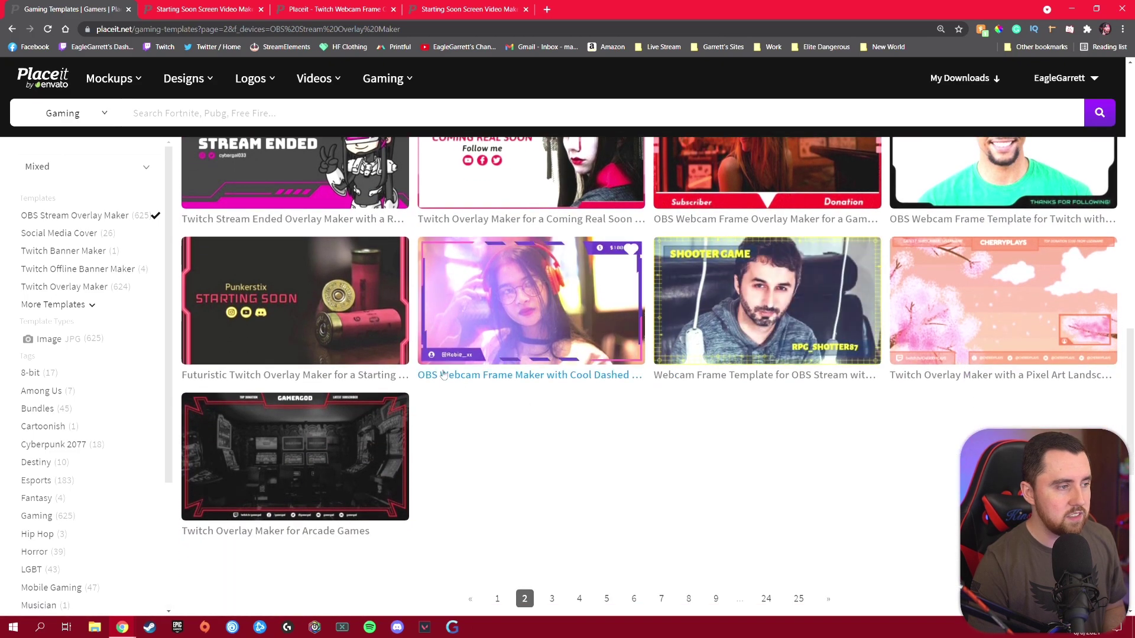
View the futuristic Twitch overlay template for a starting soon screen, and return to the overlay results
click(287, 303)
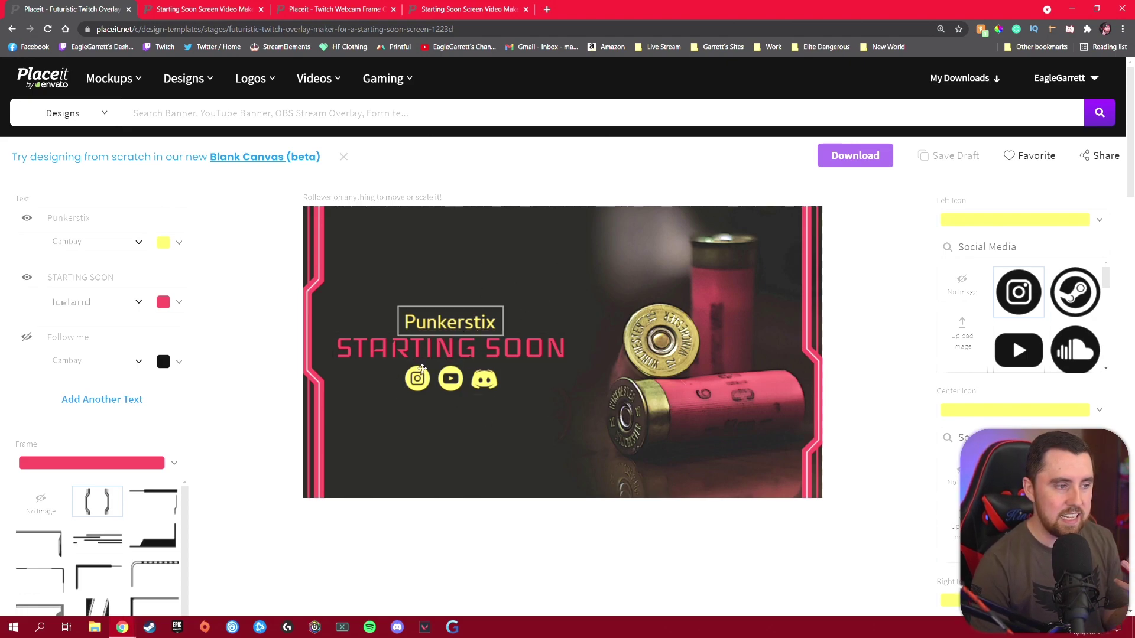
key(alt+Left)
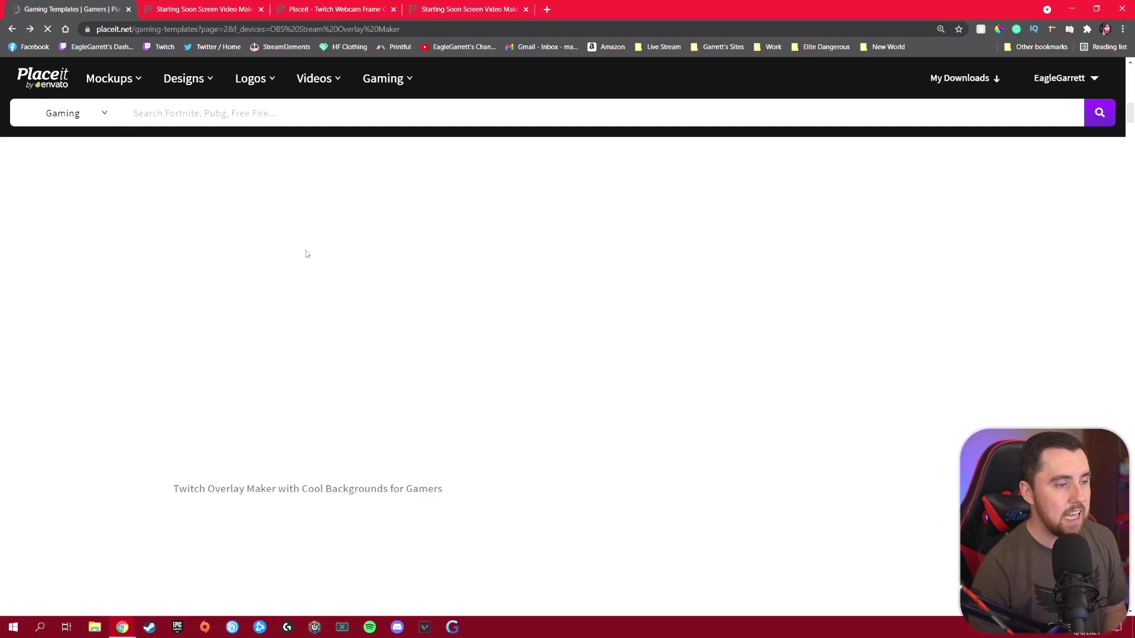
scroll(484, 306, up, 10)
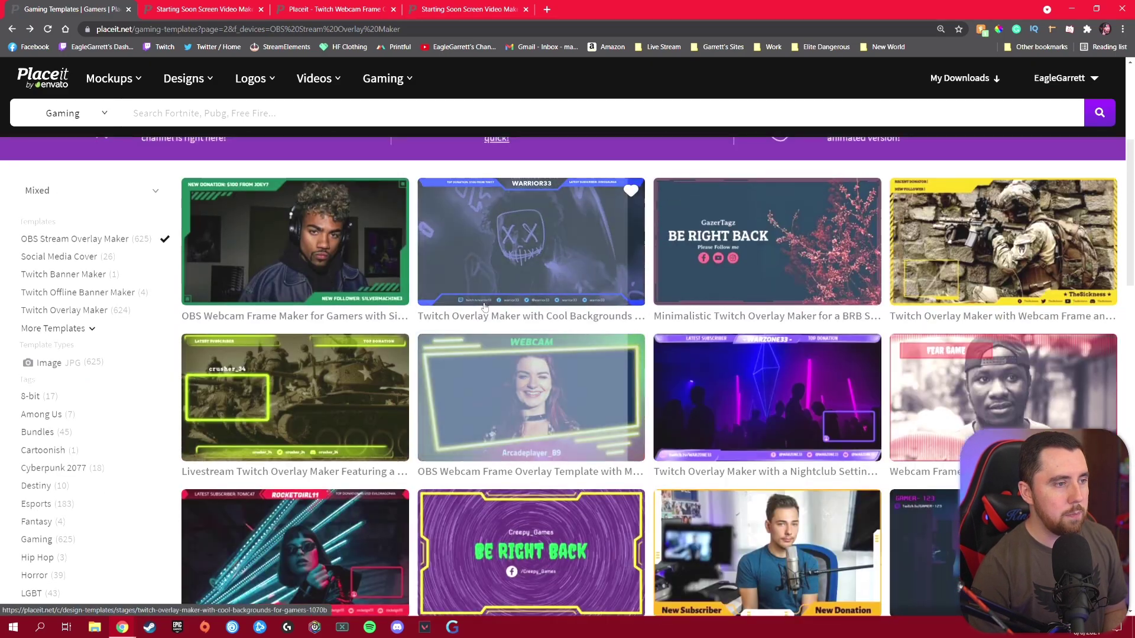
Open the Starting Soon Screens templates in the Gaming category's Streaming section
mouse_move(390, 74)
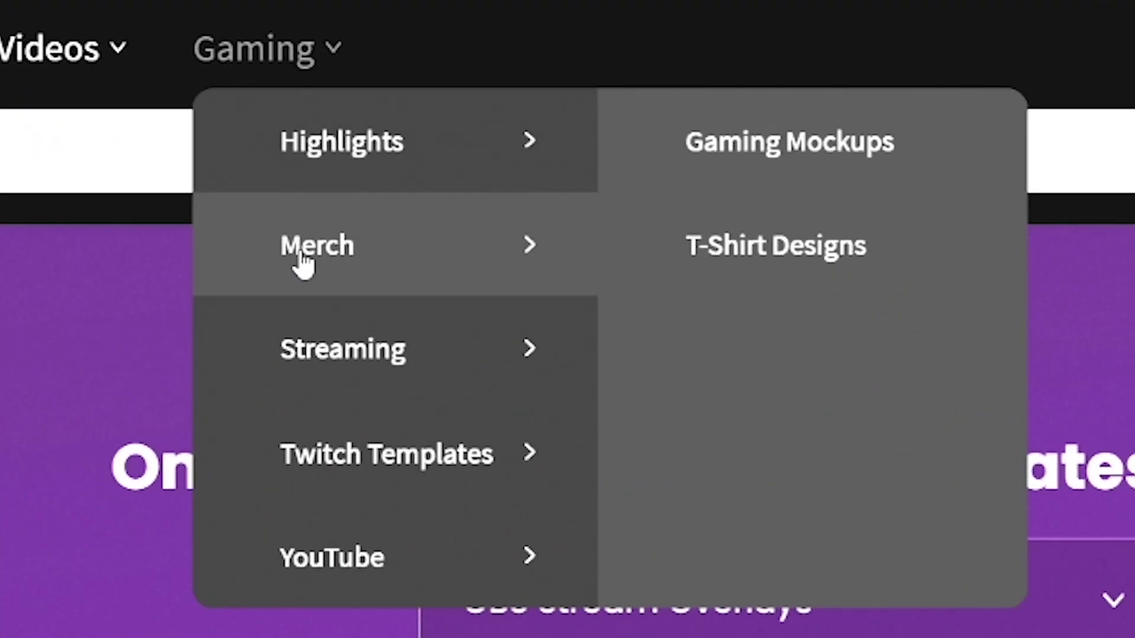
mouse_move(377, 260)
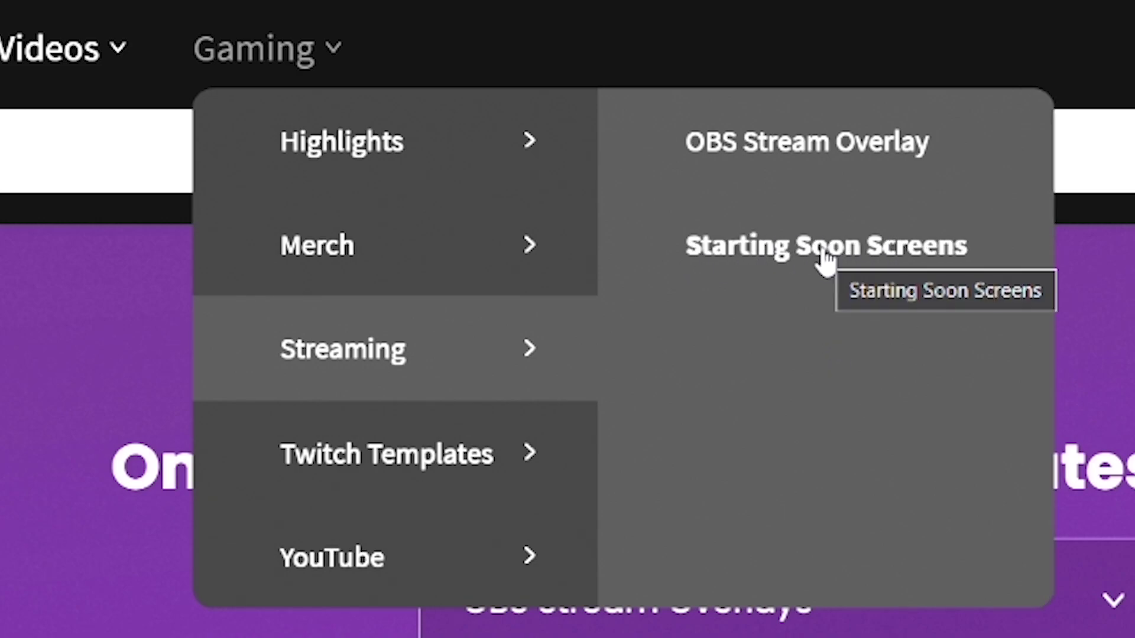
click(823, 254)
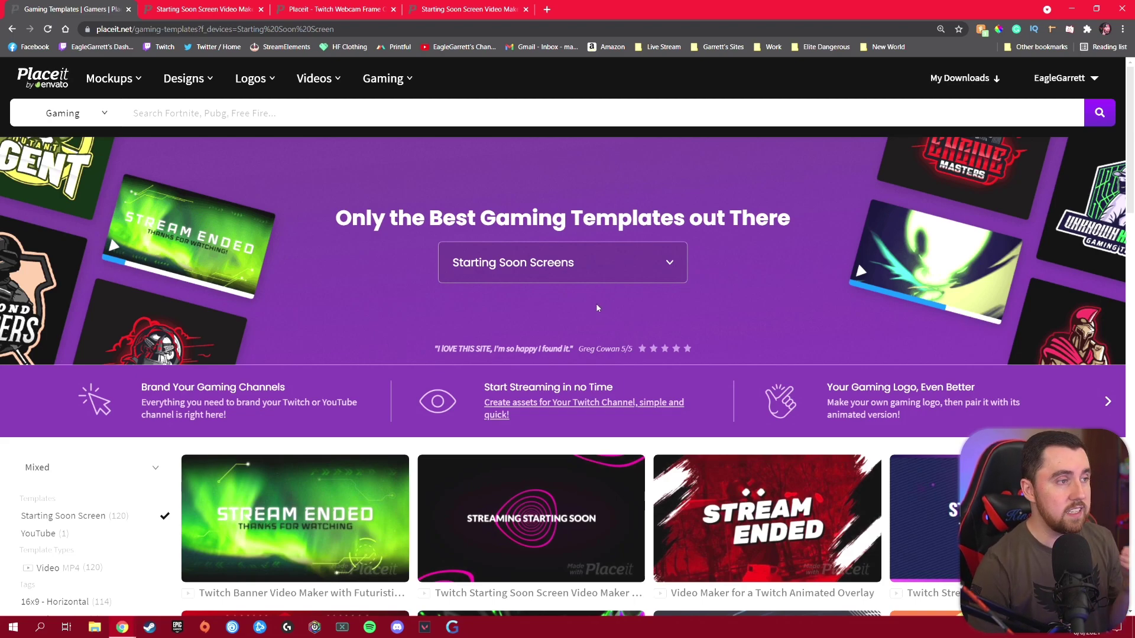
Examine the animated starting soon, stream ended and offline screen templates on the first results page
mouse_move(387, 80)
mouse_move(404, 183)
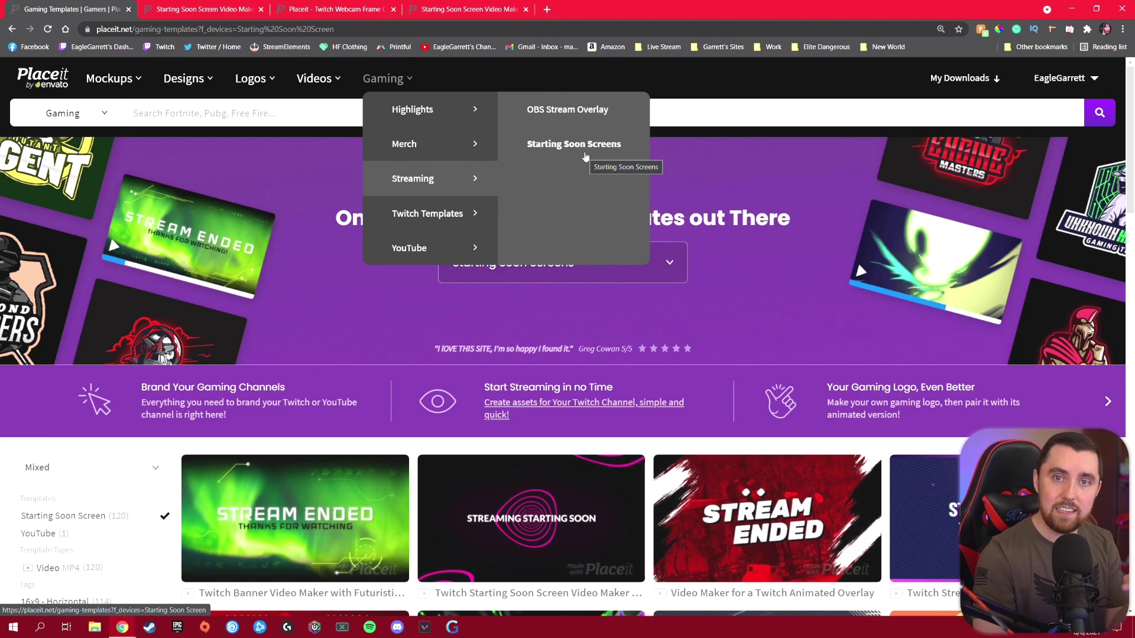
scroll(559, 331, down, 3)
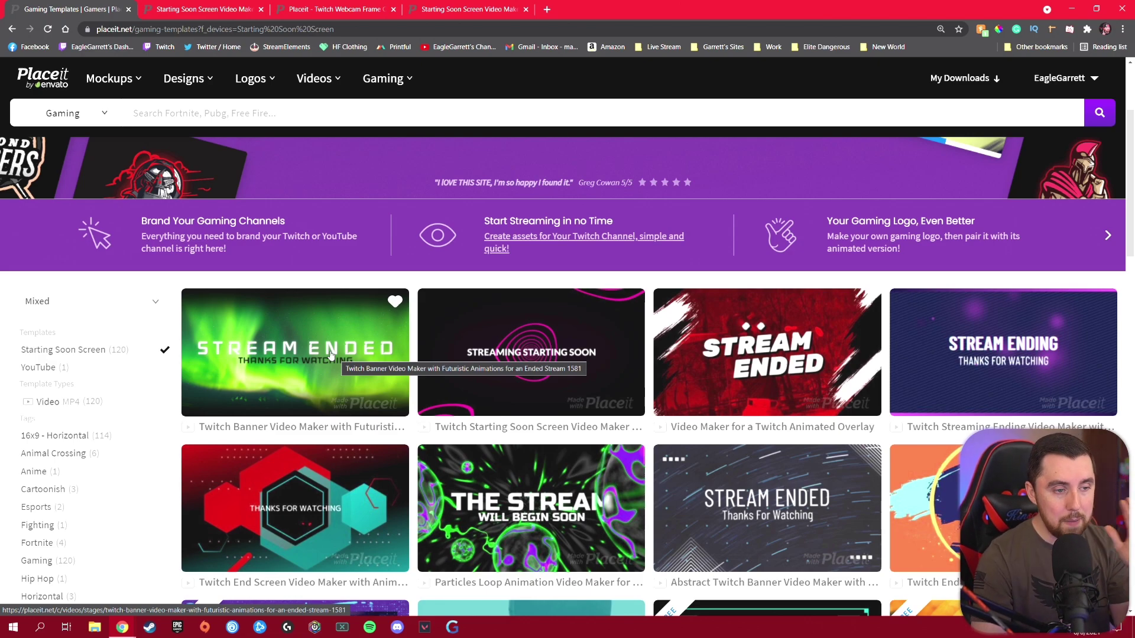
mouse_move(965, 355)
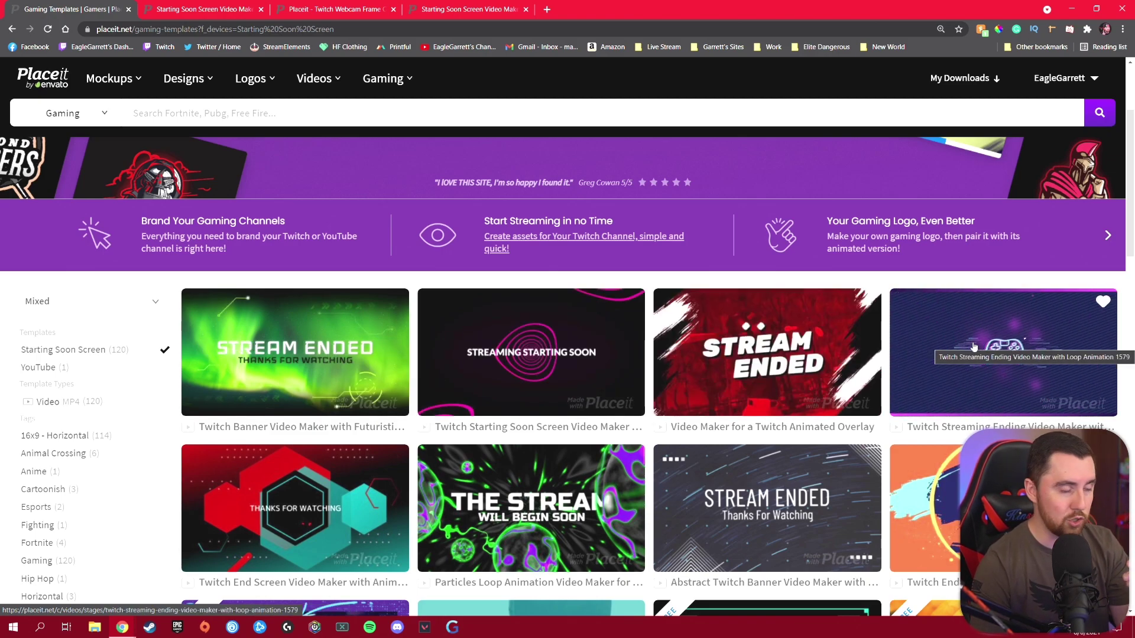
scroll(974, 347, down, 1)
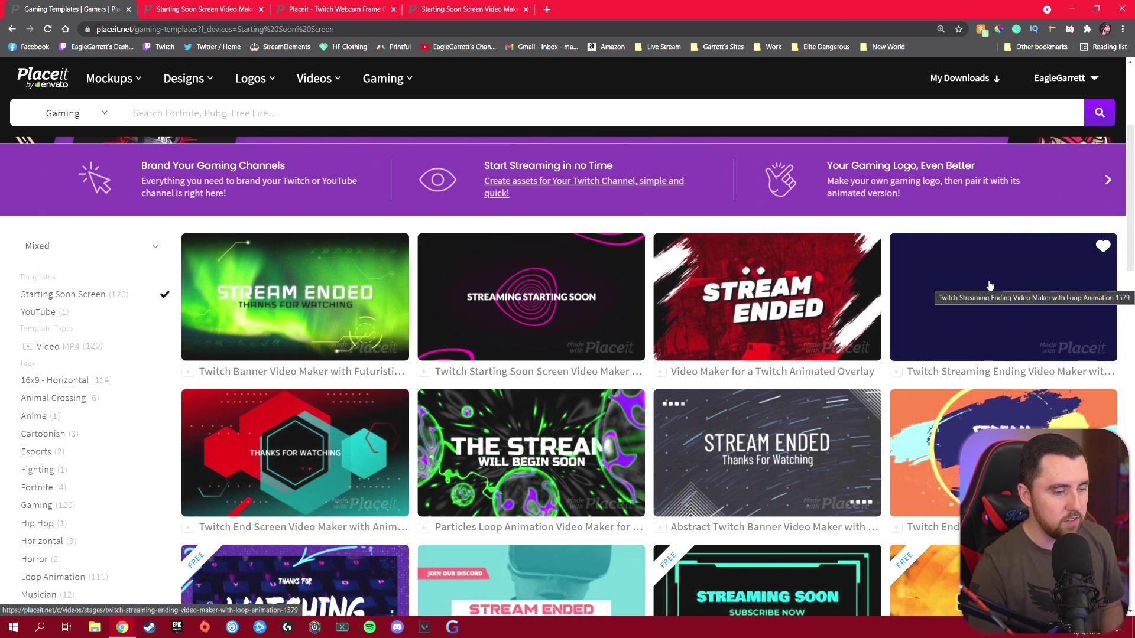
scroll(993, 285, down, 2)
scroll(991, 286, down, 2)
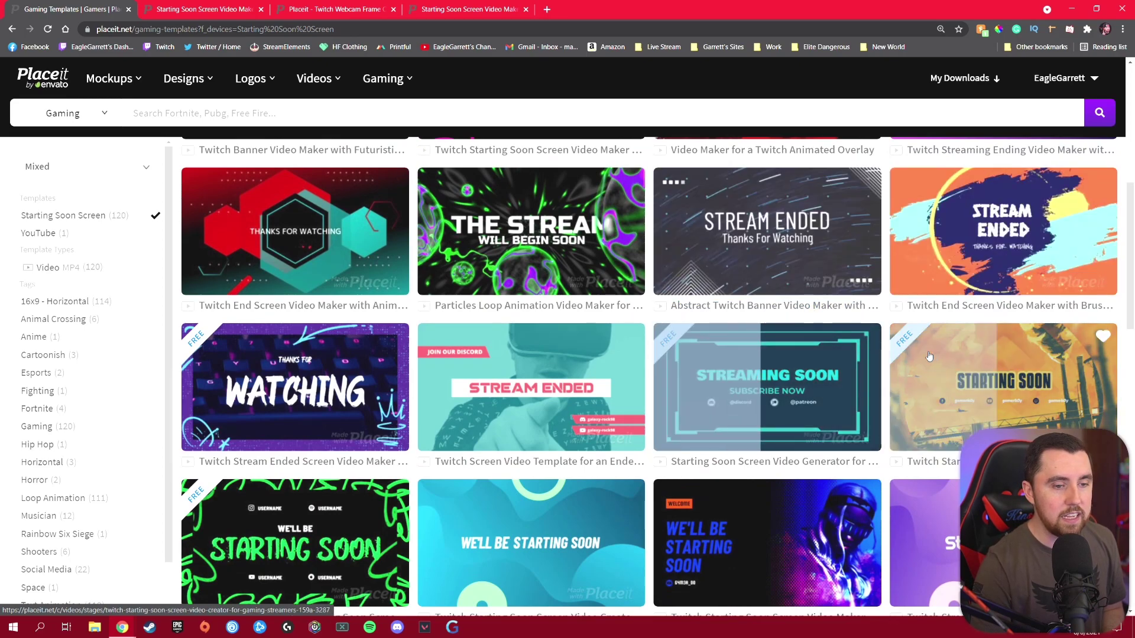
scroll(672, 361, down, 1)
scroll(672, 361, down, 2)
scroll(686, 355, down, 4)
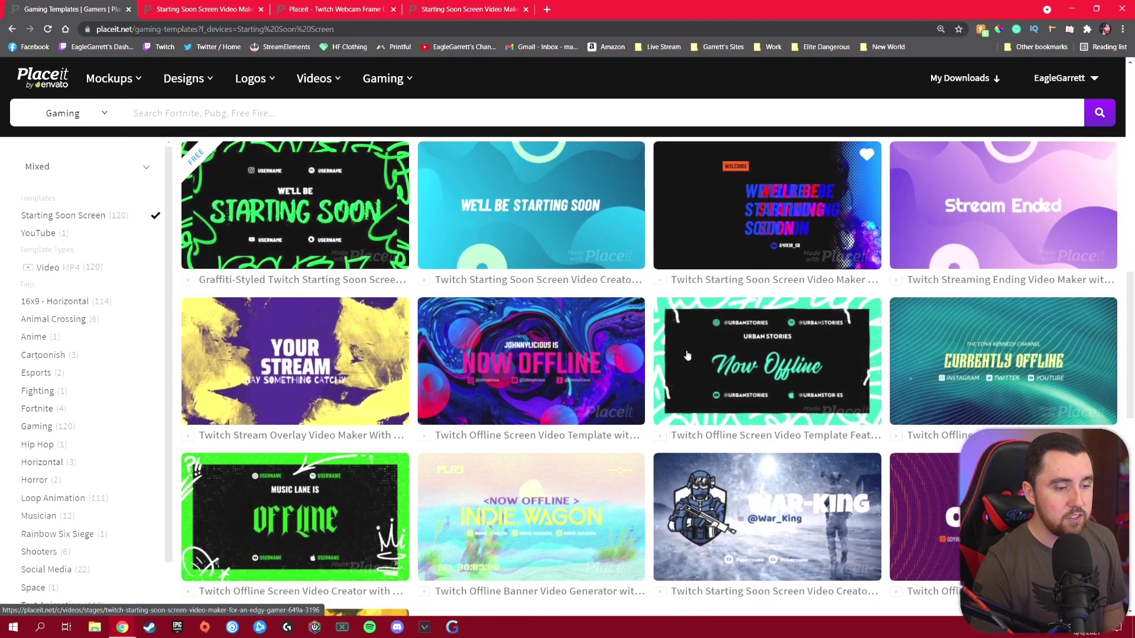
scroll(596, 330, down, 1)
scroll(596, 330, down, 1)
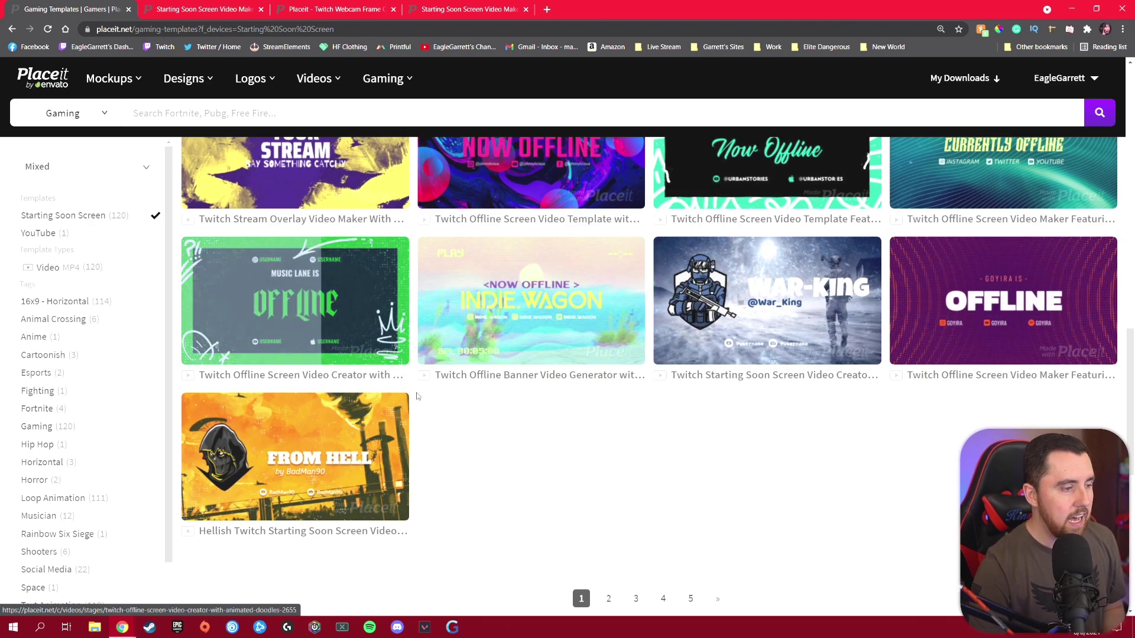
scroll(535, 426, up, 2)
scroll(538, 430, down, 4)
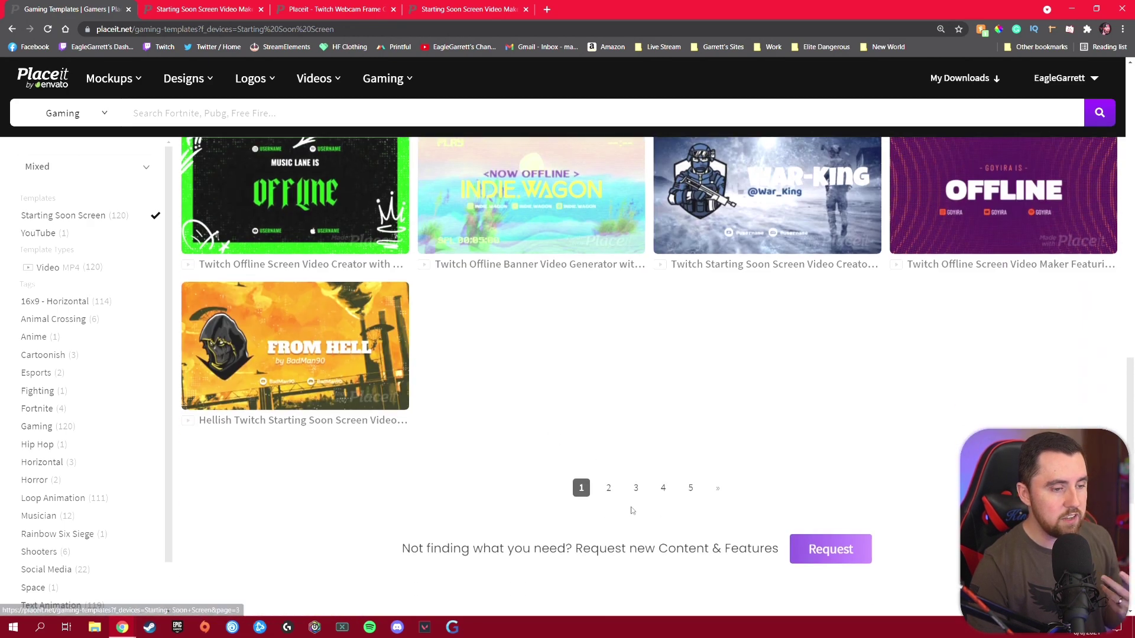
Go to results page 2 and open the starting soon video template for a gaming channel with chip-circuit-style graphics
click(608, 487)
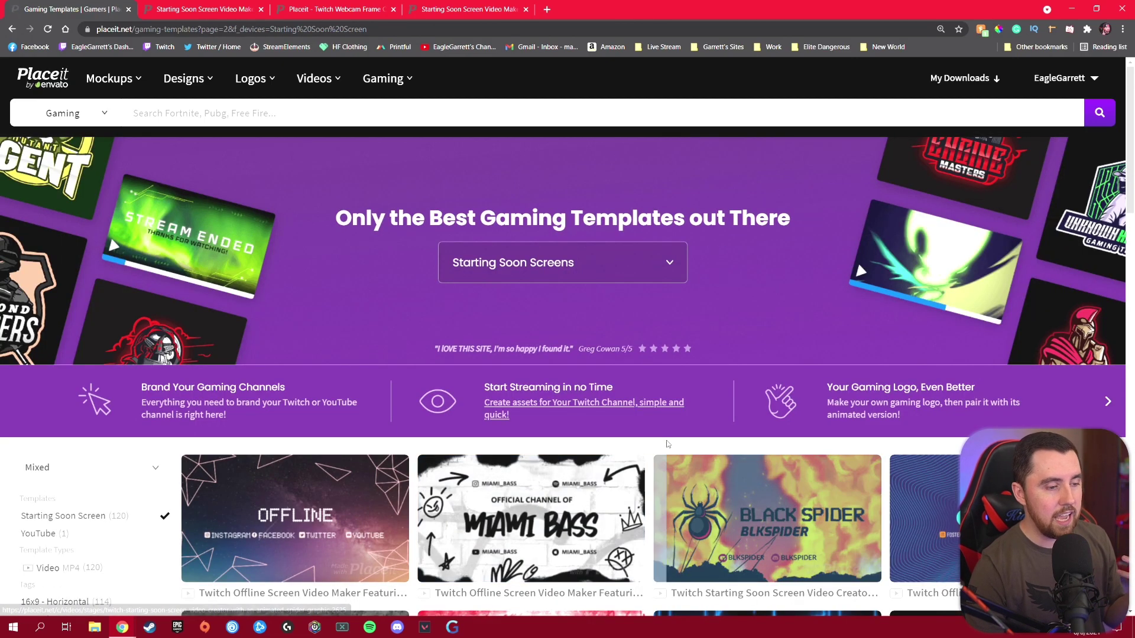
scroll(676, 409, down, 3)
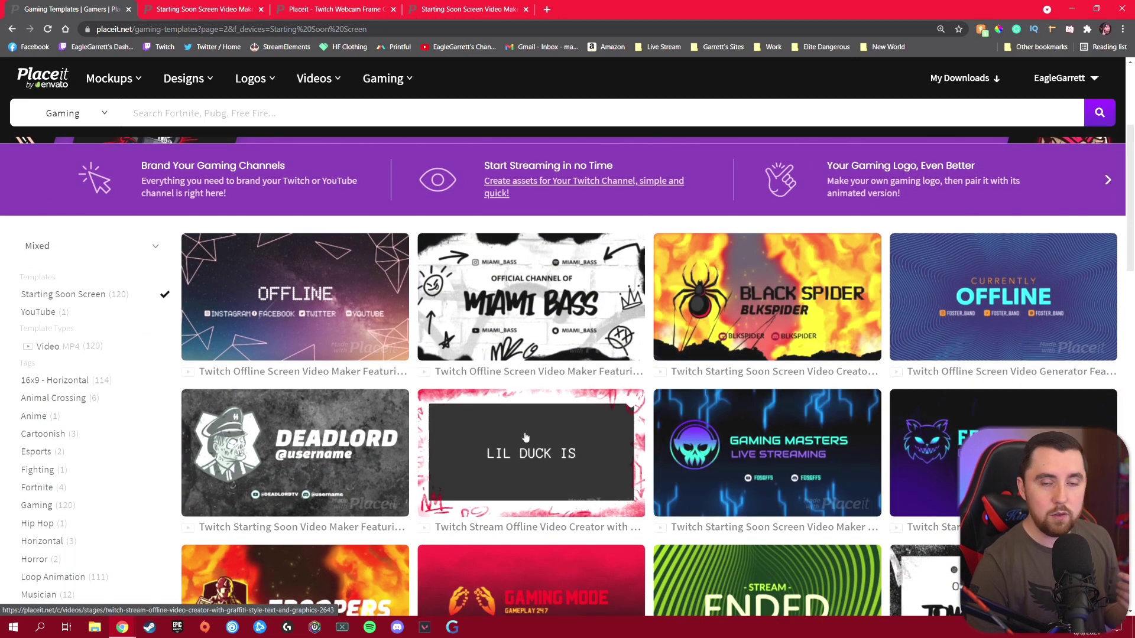
scroll(527, 370, down, 2)
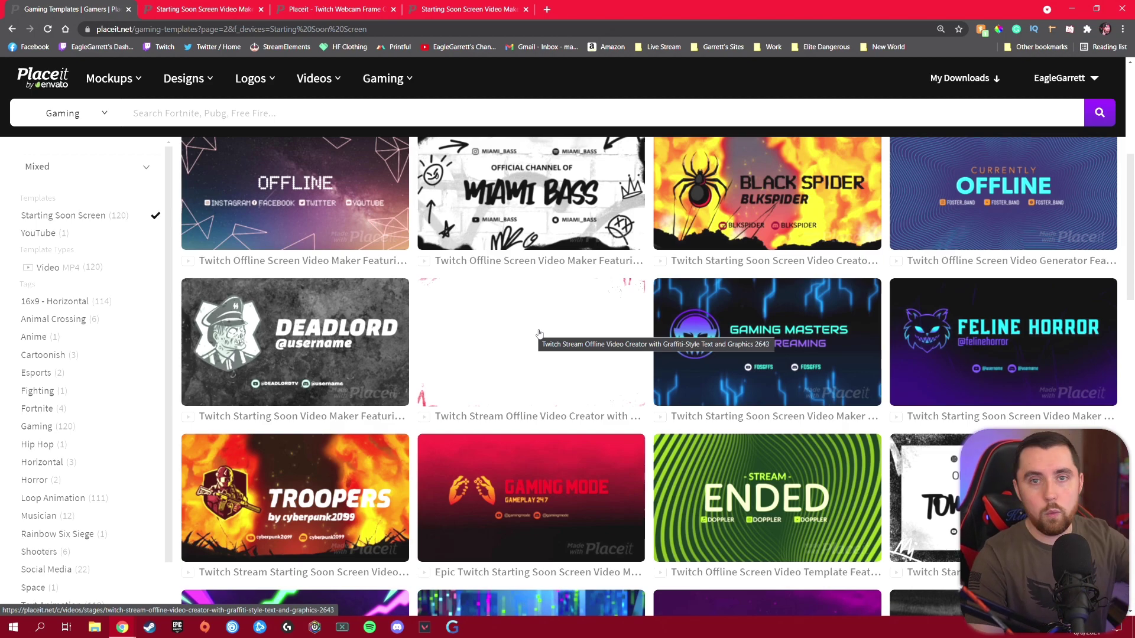
click(757, 315)
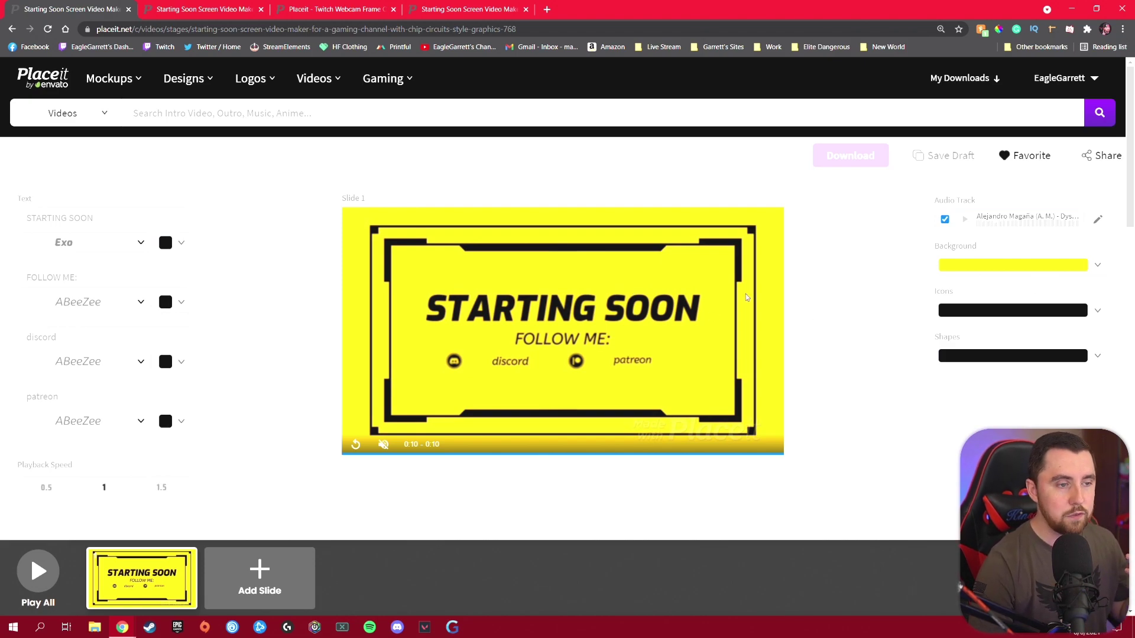
Change the video's background colour to the near-black swatch beside the template's yellow
click(1098, 267)
scroll(976, 325, down, 2)
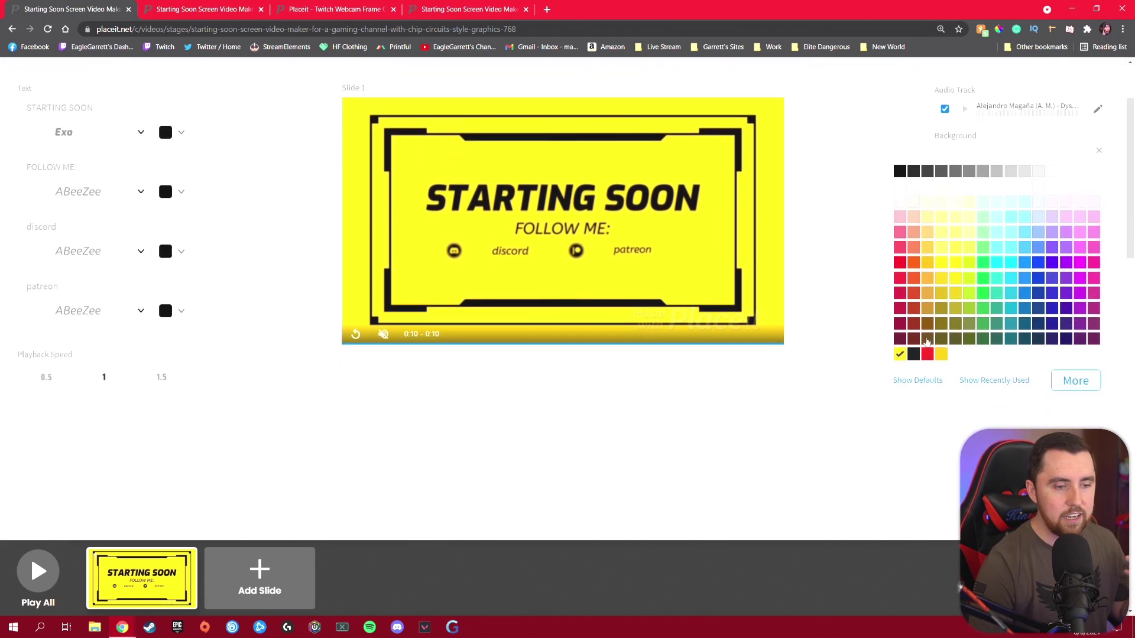
click(914, 354)
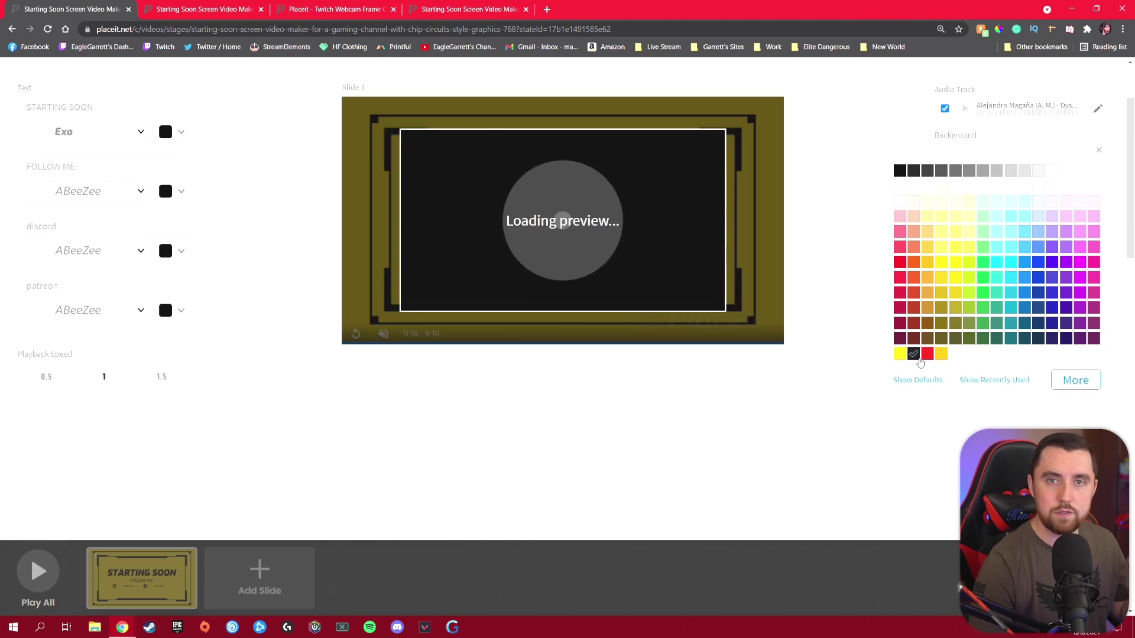
click(843, 137)
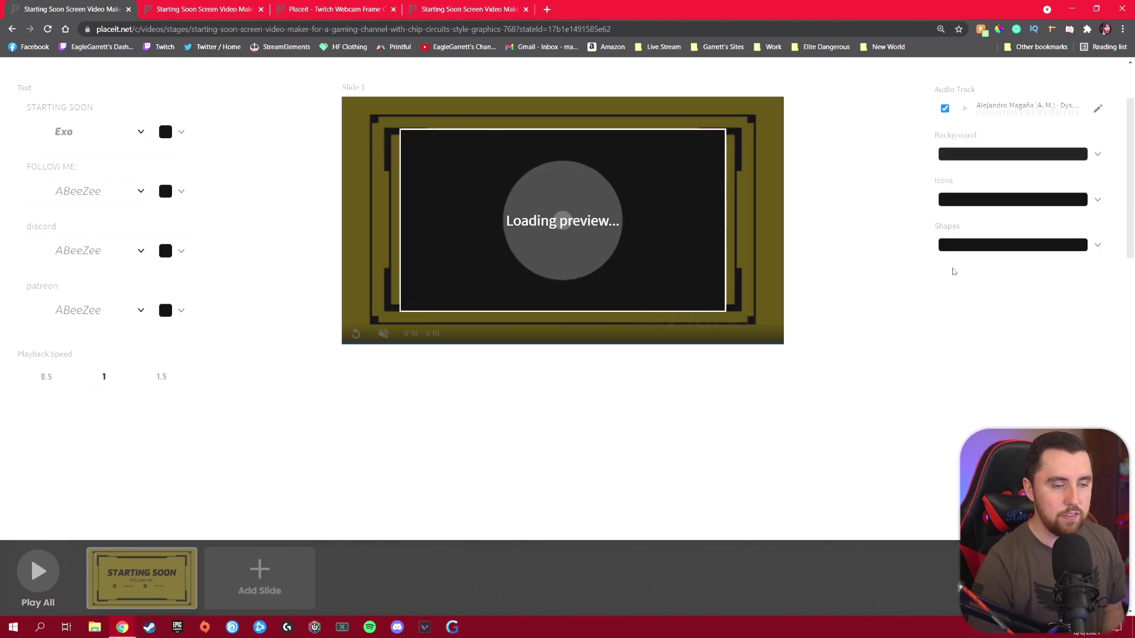
Change the template's icons and shapes colours to the red swatch beside the template's yellow
scroll(901, 276, up, 1)
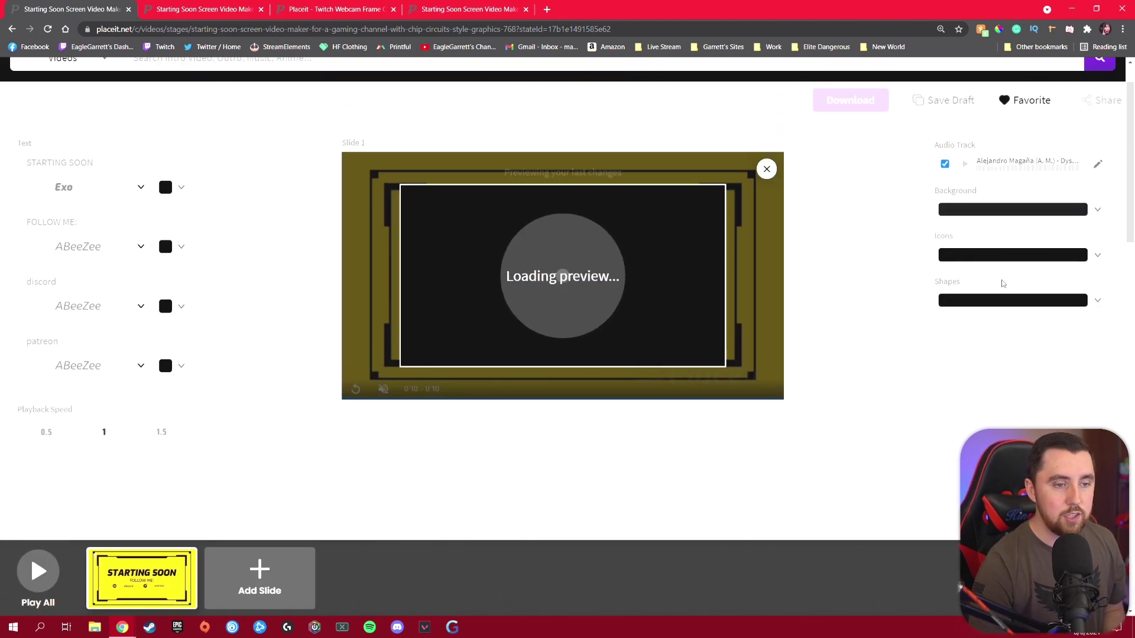
click(1100, 257)
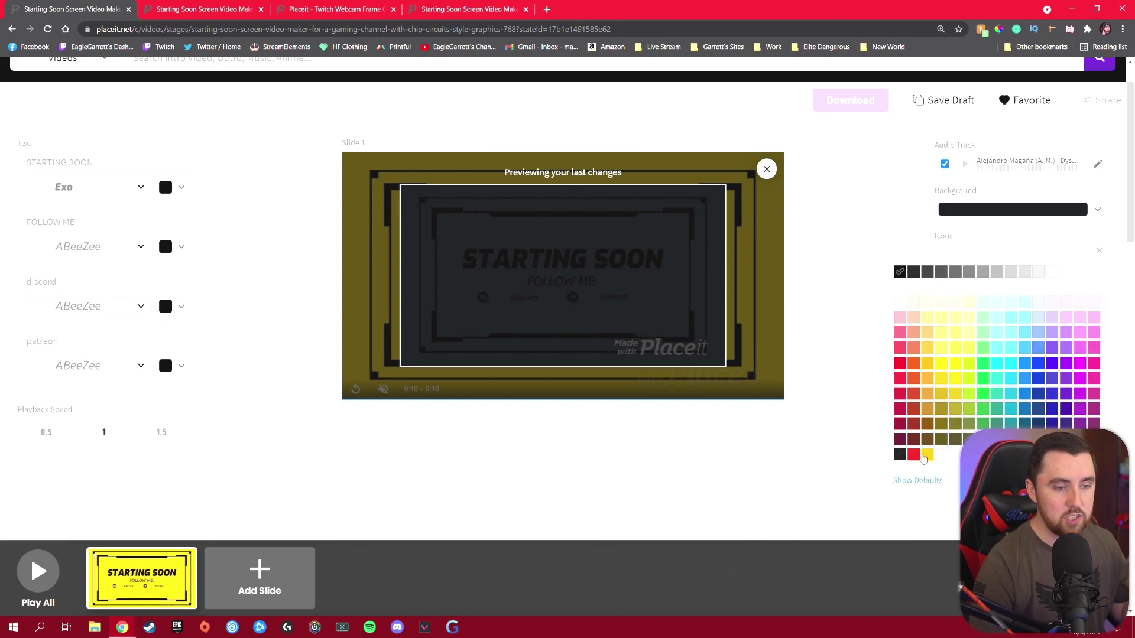
click(914, 455)
click(1075, 301)
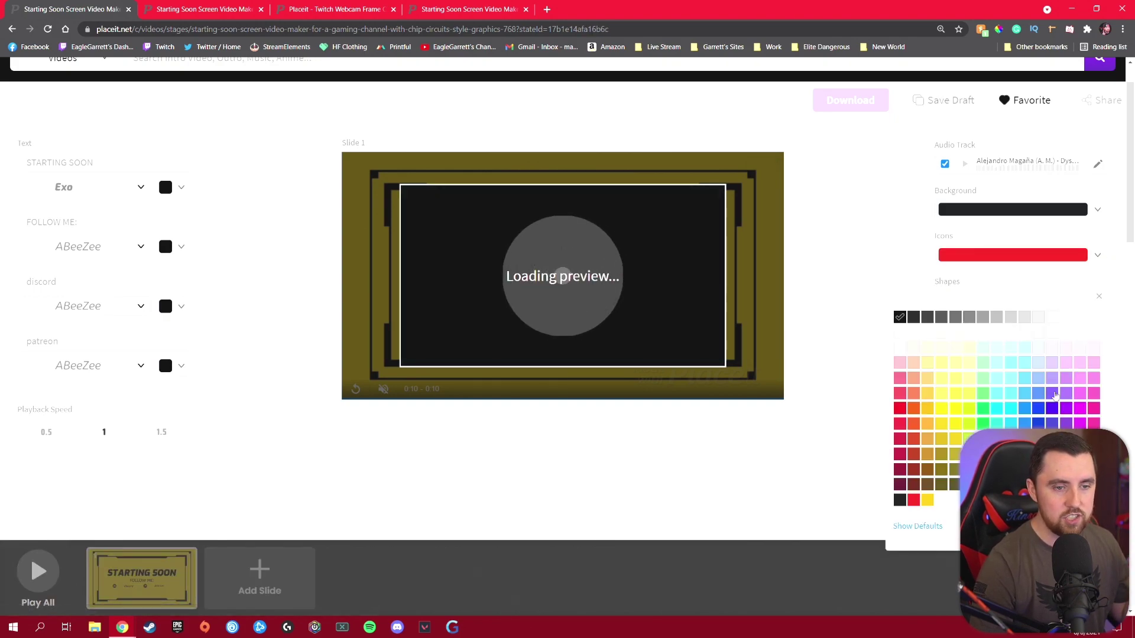
click(908, 501)
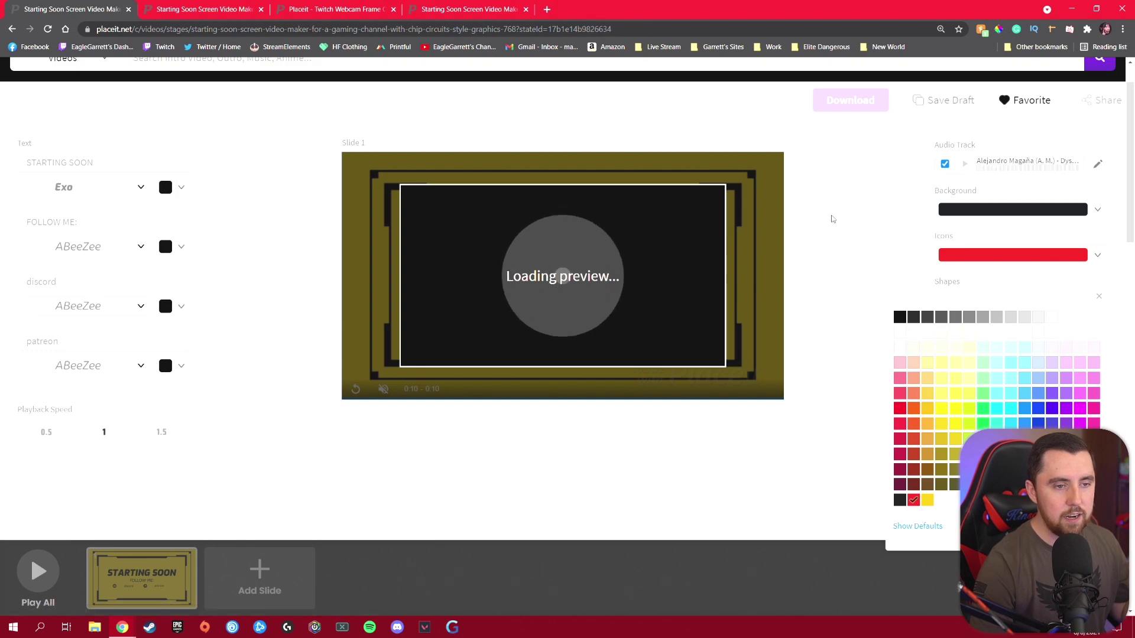
click(1038, 300)
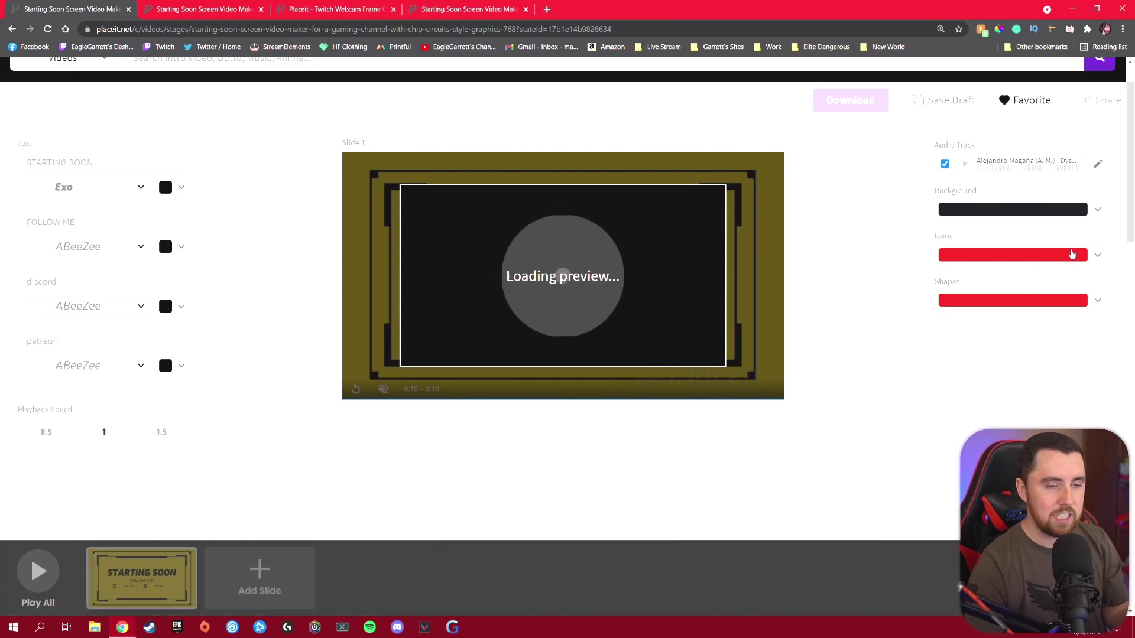
Examine the expanded colour picker for the icons, including its custom shade area and hex code field
click(1097, 255)
scroll(1040, 277, down, 3)
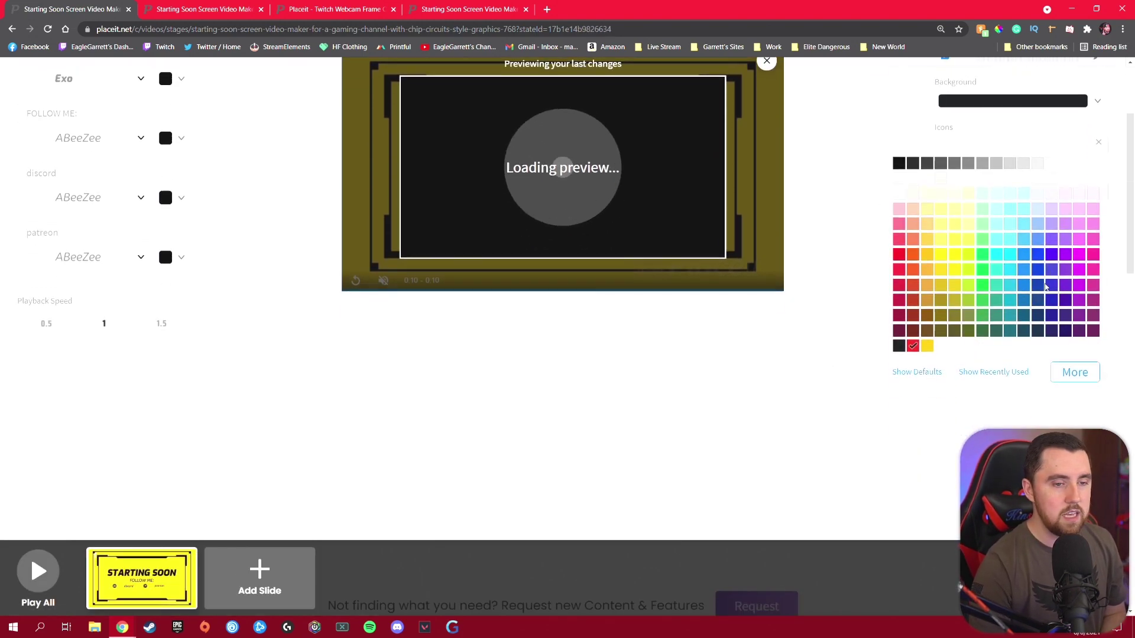
click(1075, 315)
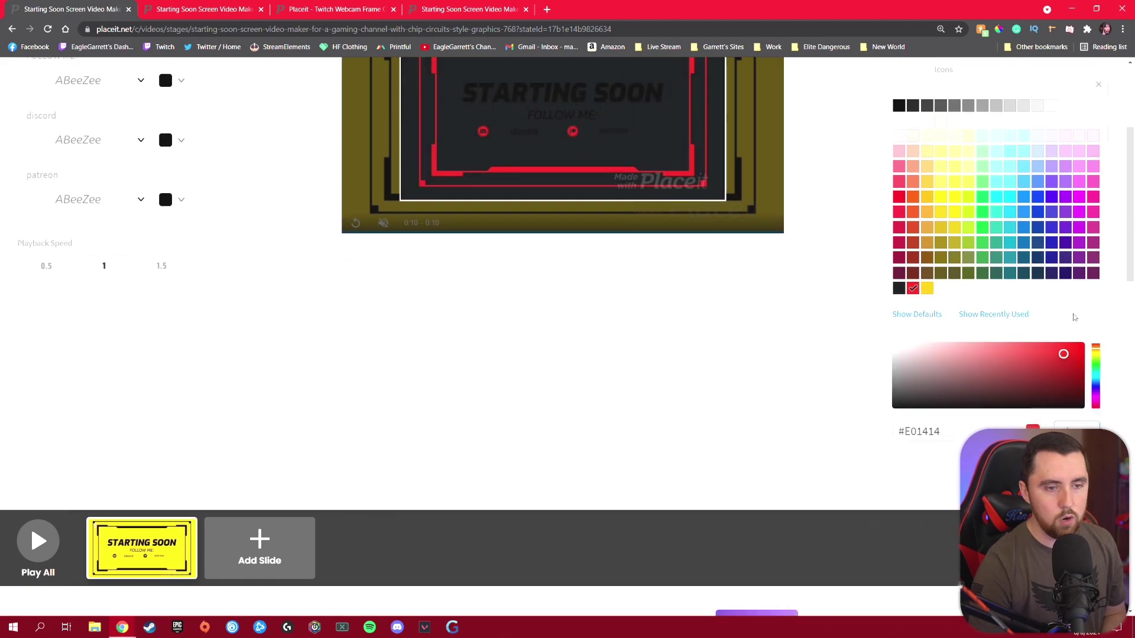
scroll(969, 390, down, 2)
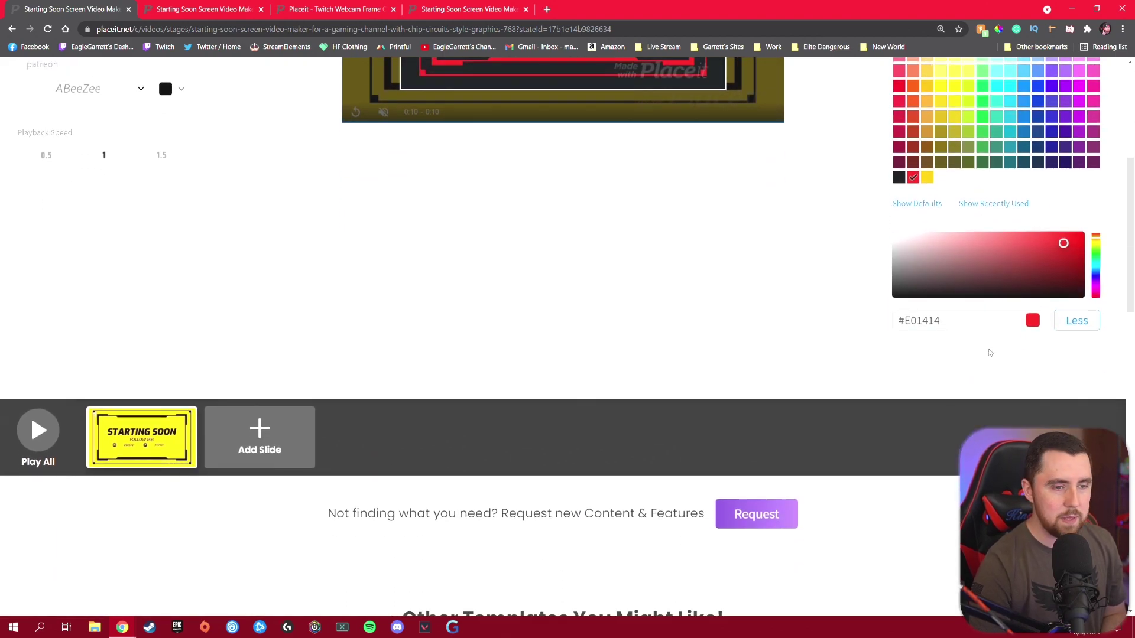
click(963, 320)
click(772, 294)
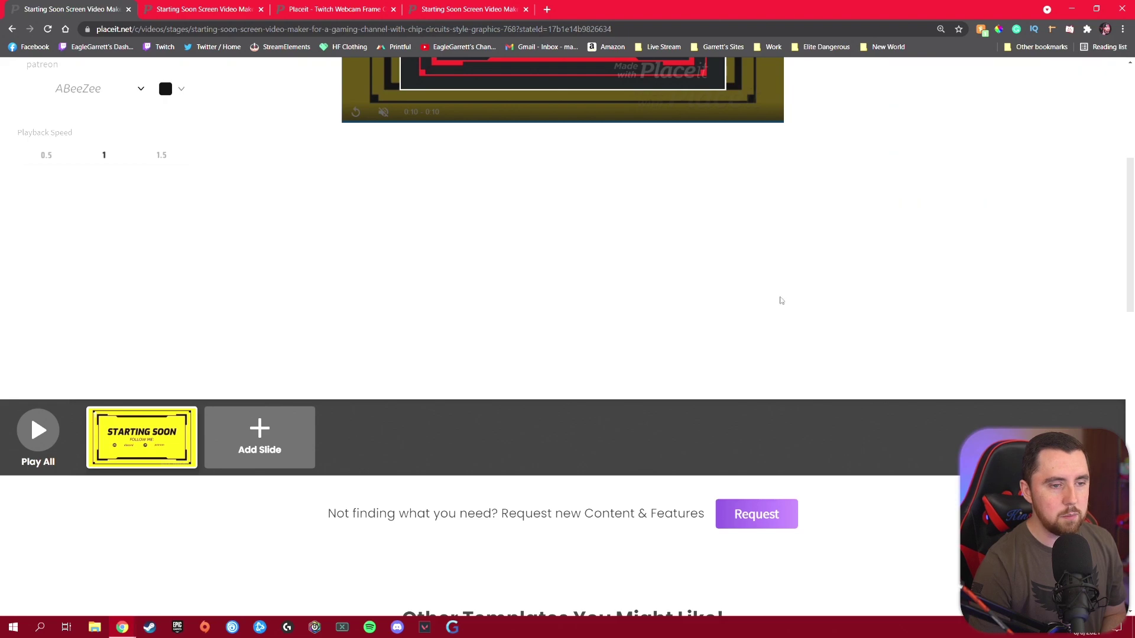
scroll(1028, 283, up, 6)
scroll(1064, 284, down, 2)
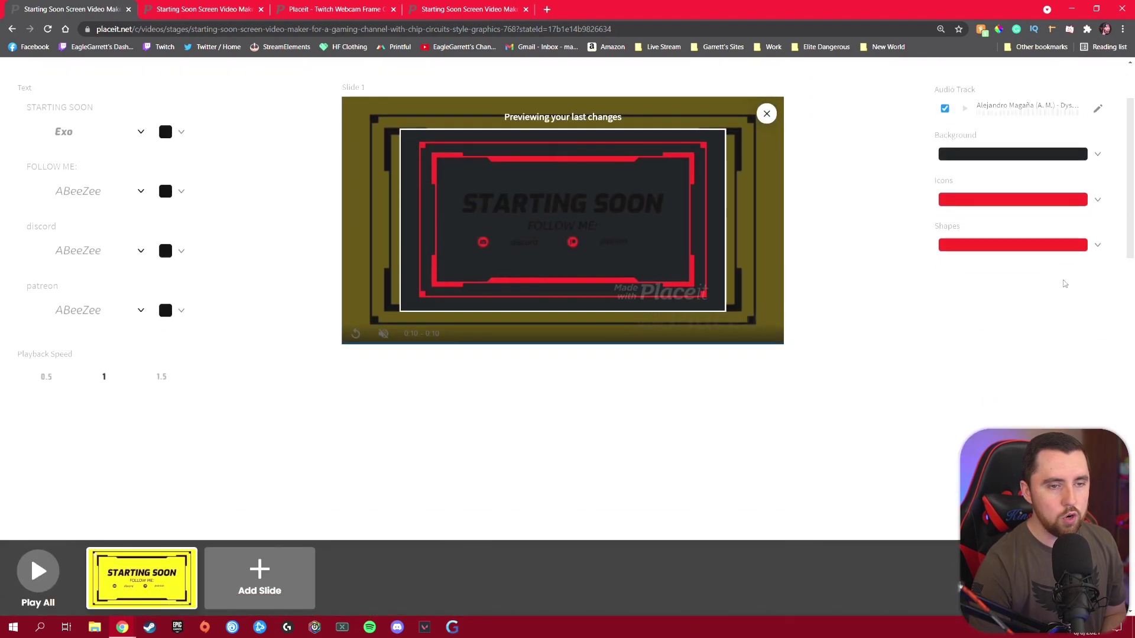
click(1097, 200)
scroll(1100, 237, down, 2)
click(1013, 410)
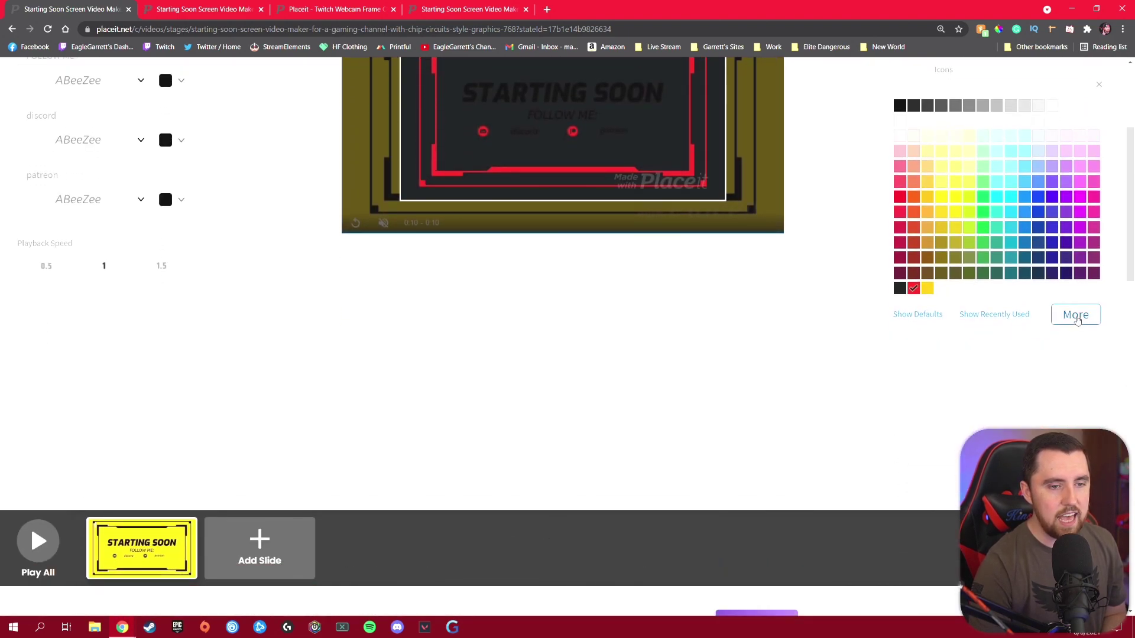
click(1075, 315)
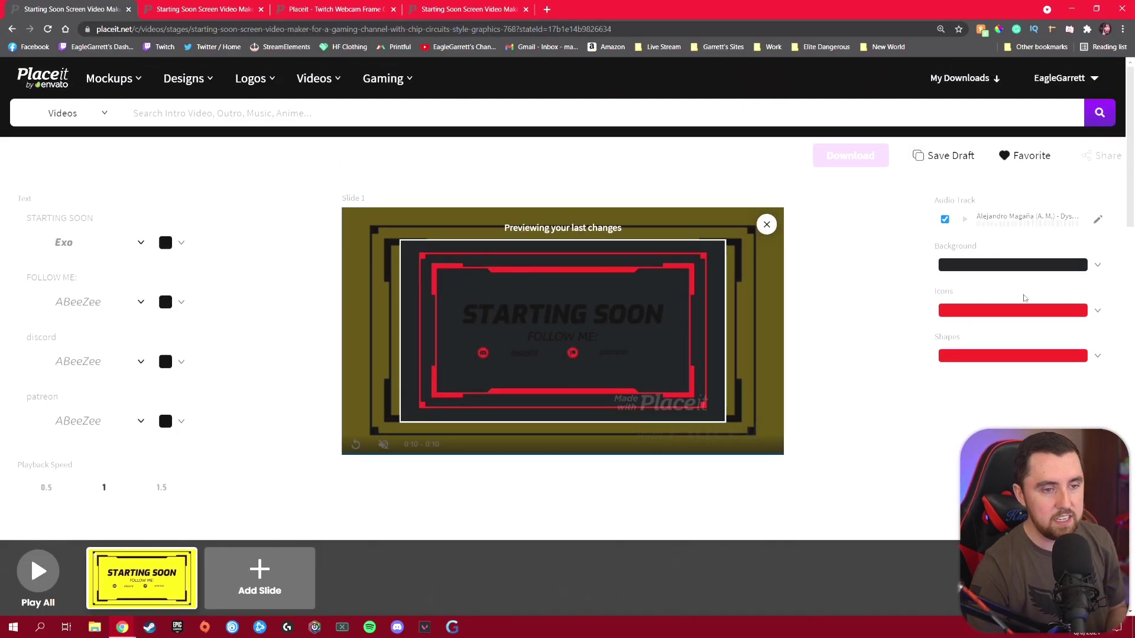
Set the font of the STARTING SOON and FOLLOW ME: text lines to bold Lato
click(140, 242)
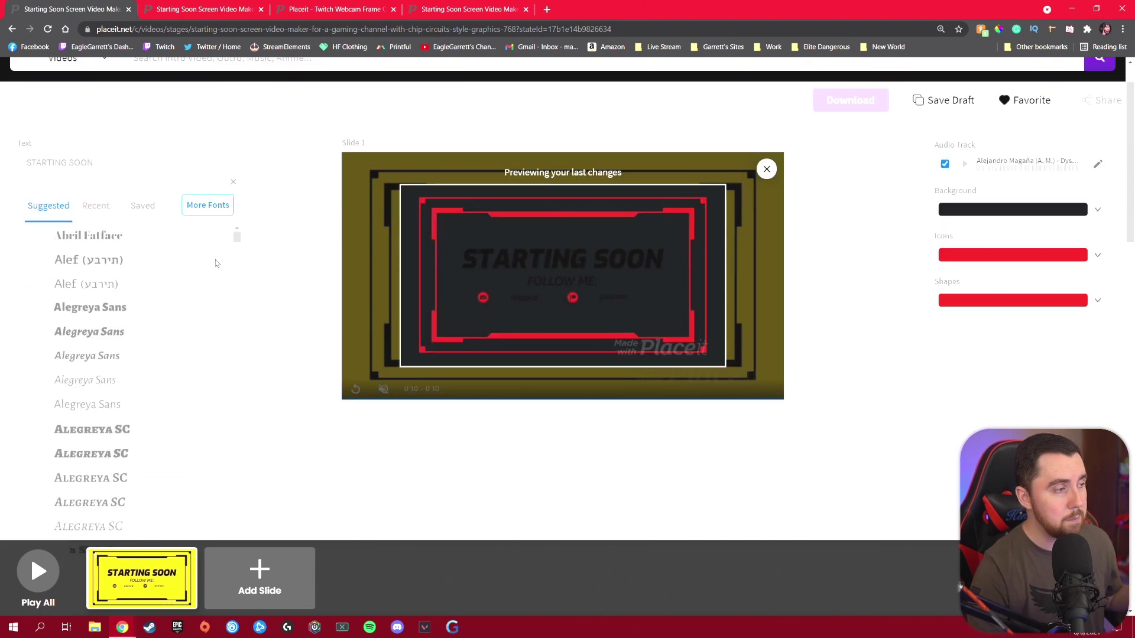
drag(236, 237, 236, 383)
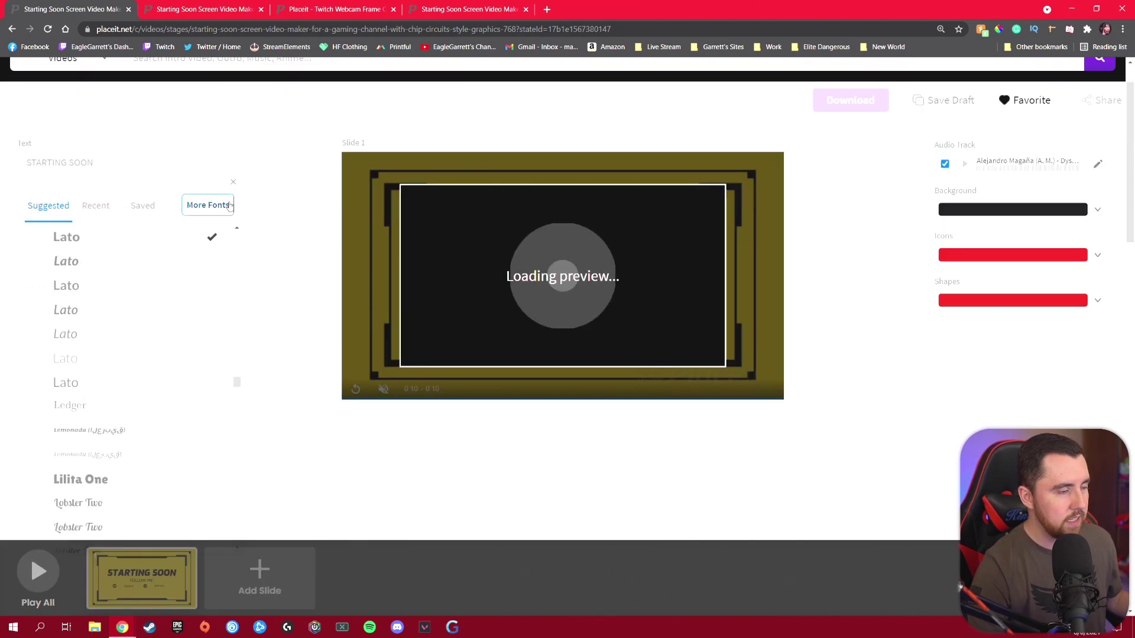
click(248, 134)
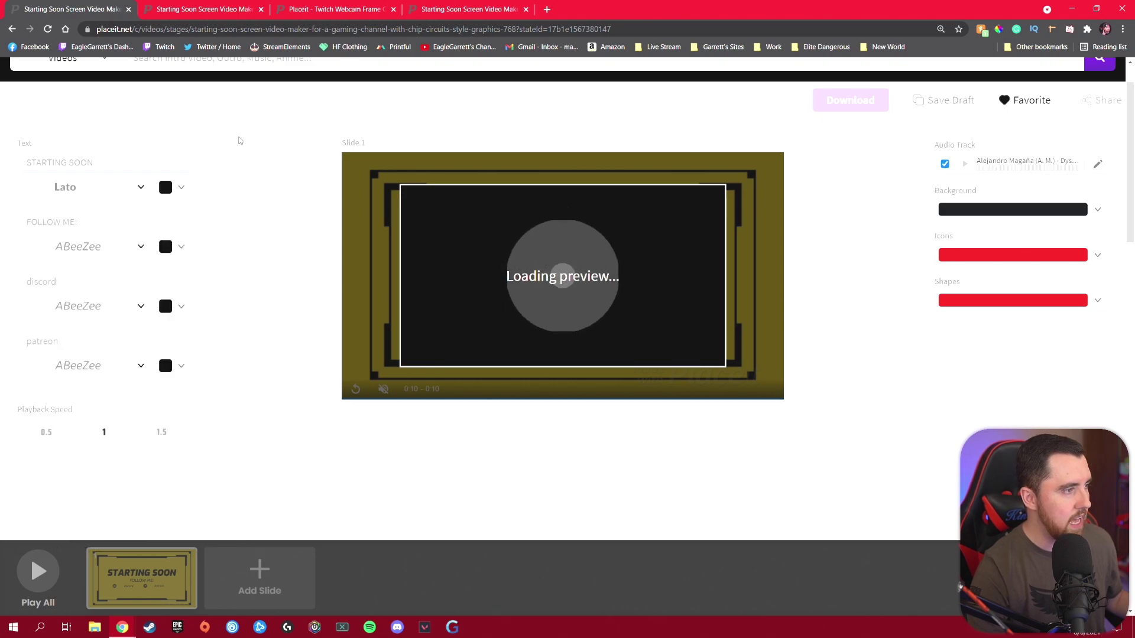
click(139, 246)
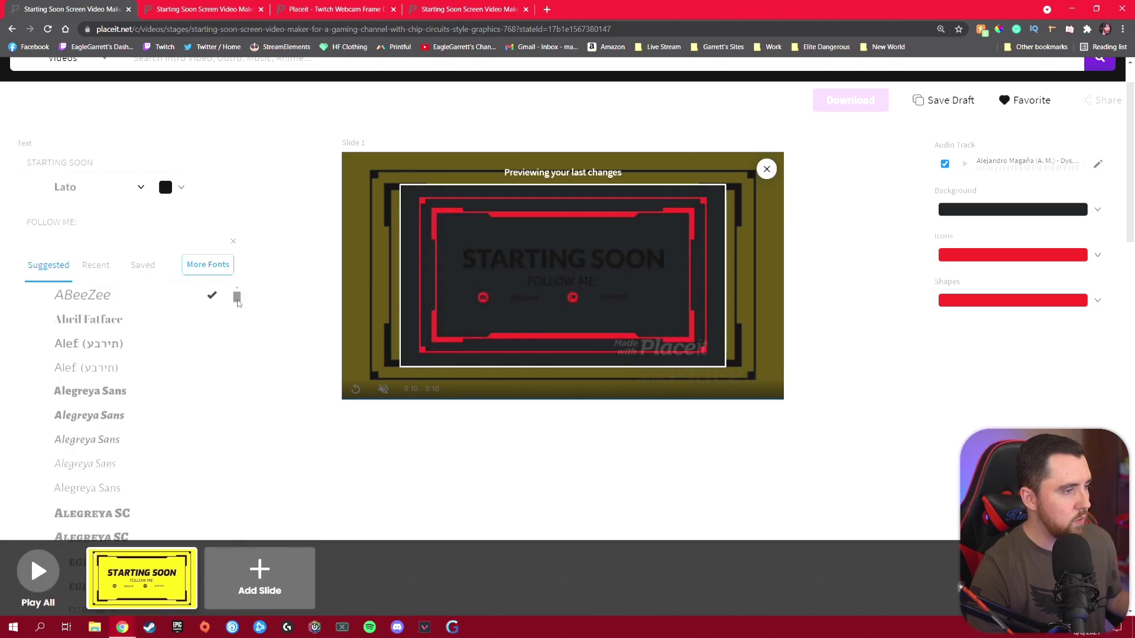
scroll(237, 302, down, 10)
click(97, 265)
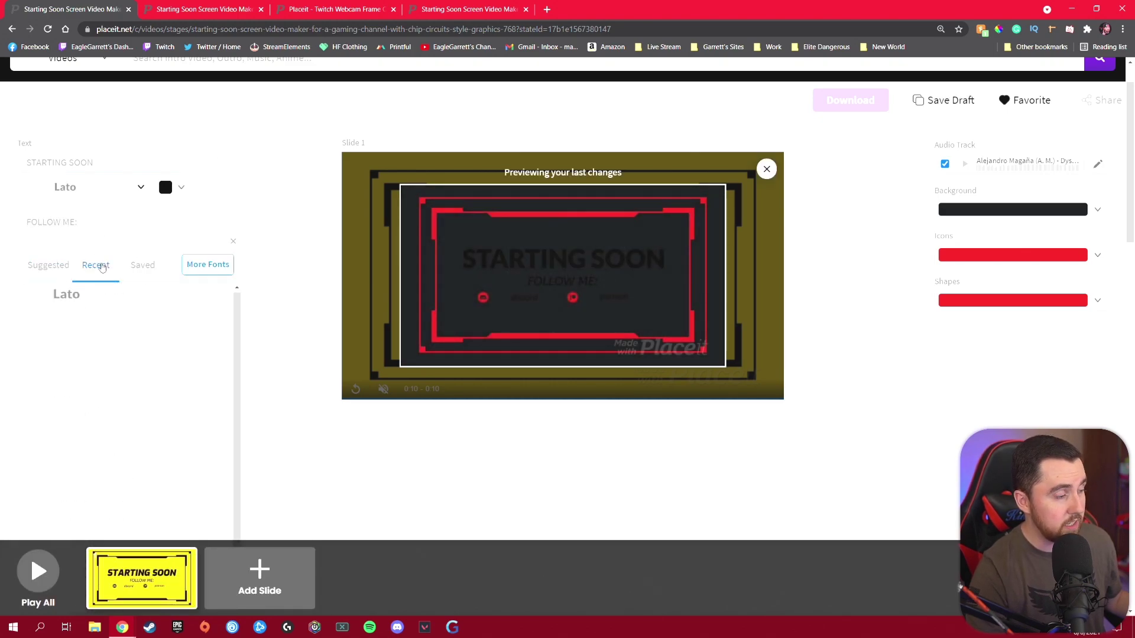
click(67, 295)
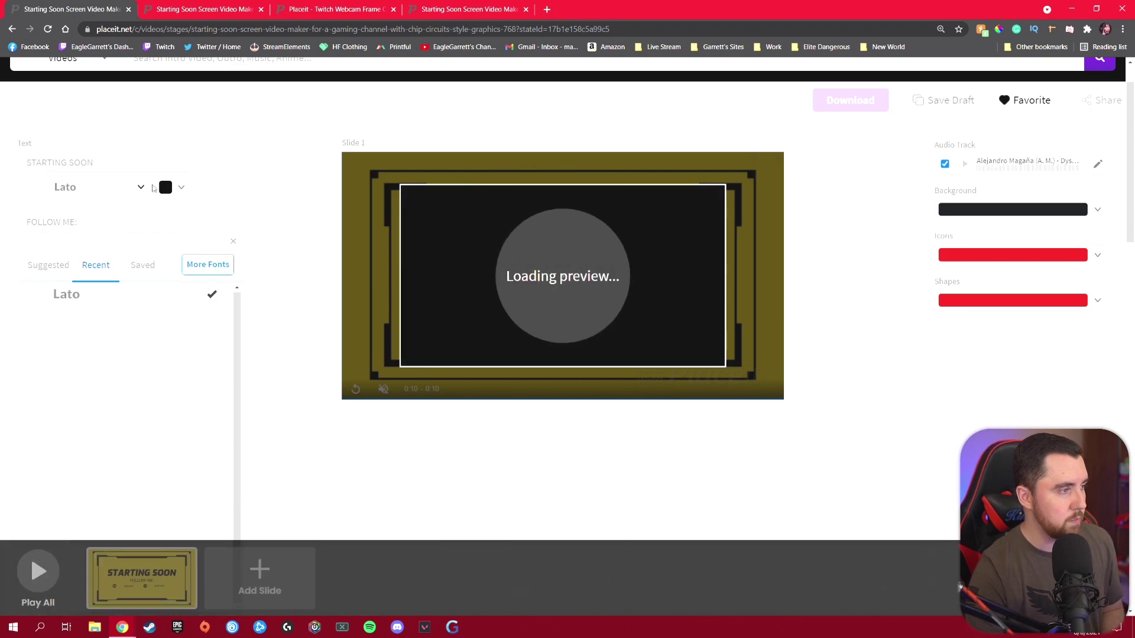
Change the colour of all four text lines, STARTING SOON, FOLLOW ME:, discord and patreon, to white
click(181, 188)
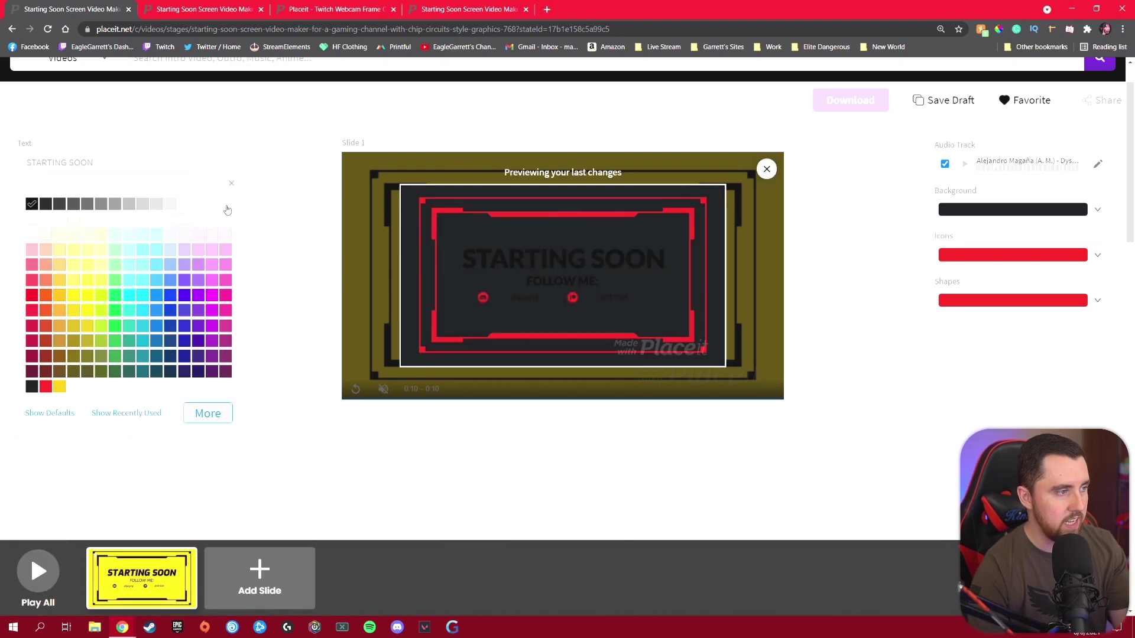
click(231, 183)
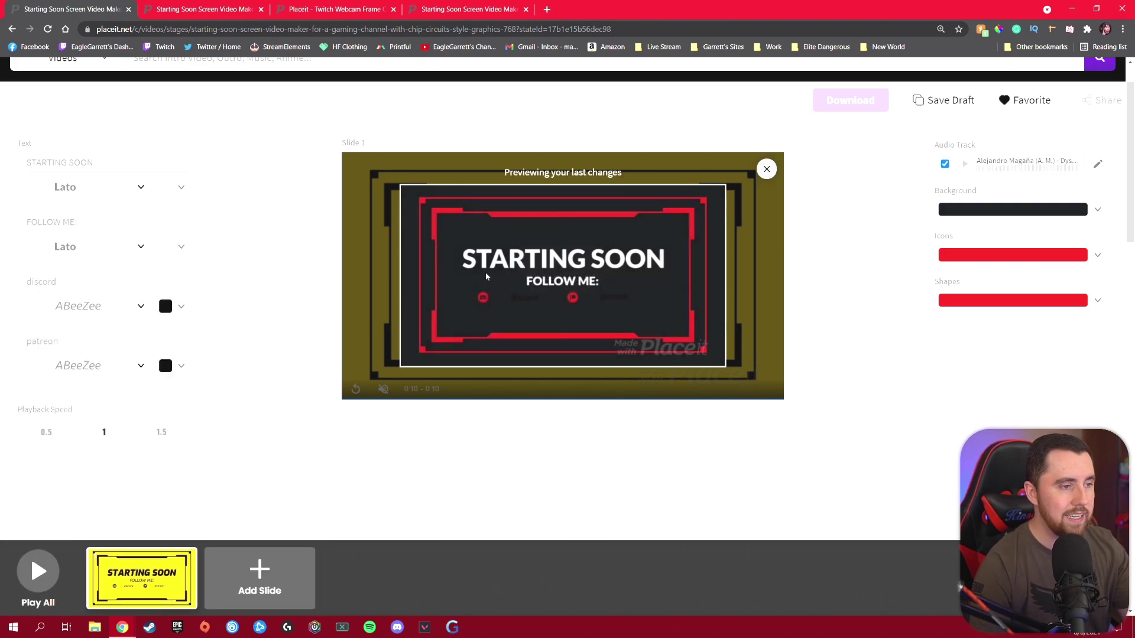
click(196, 310)
click(231, 301)
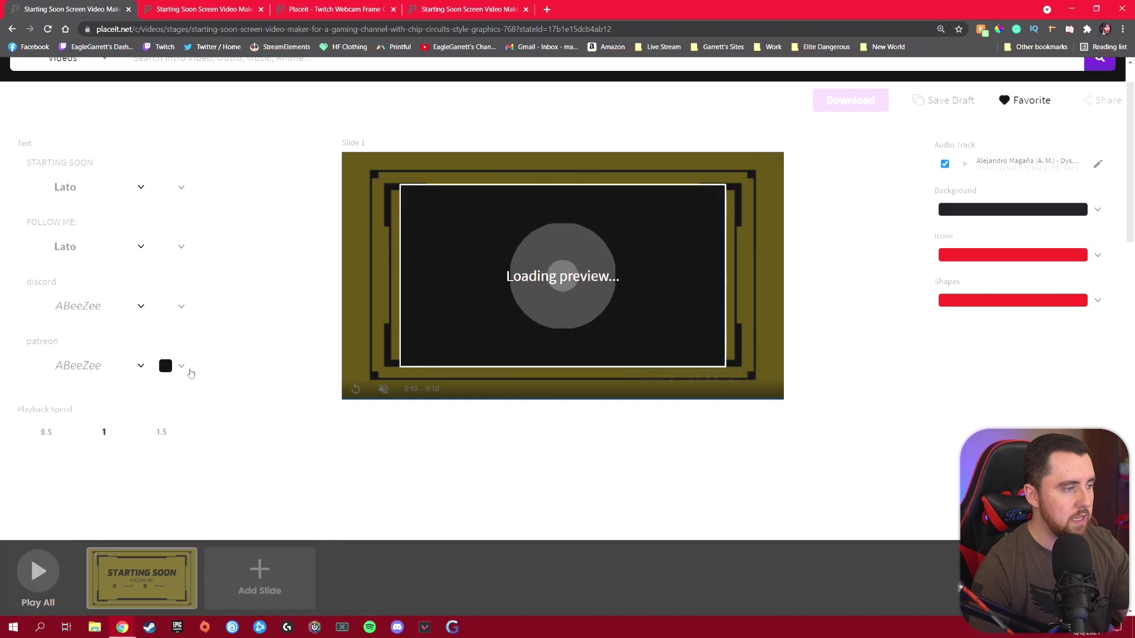
click(193, 370)
click(231, 362)
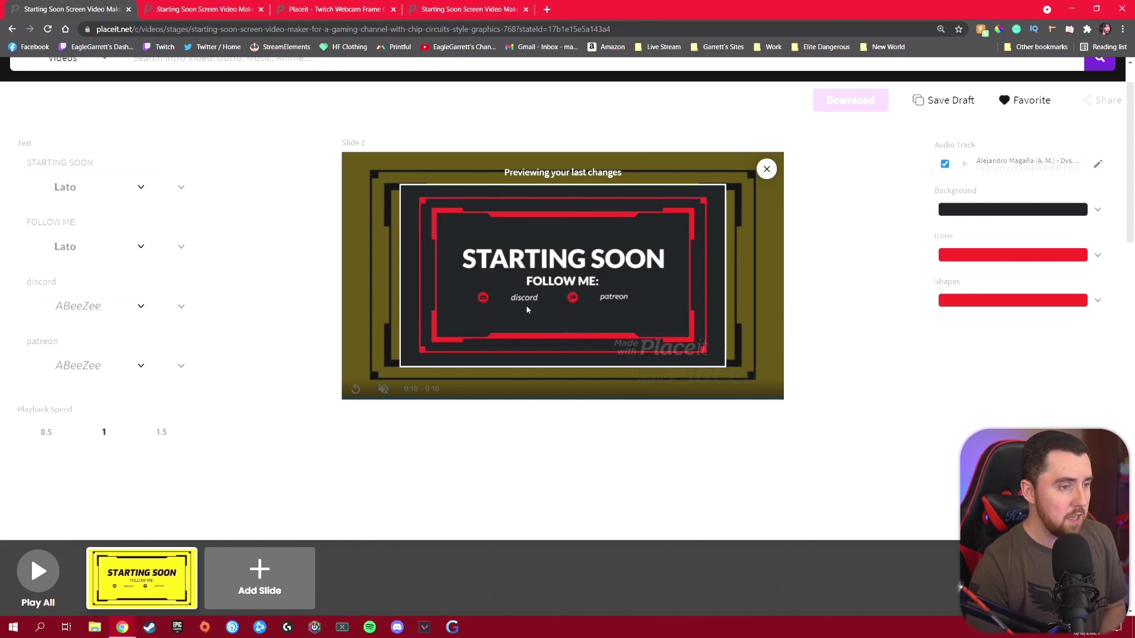
Clear the discord and patreon text lines so both are empty
click(84, 286)
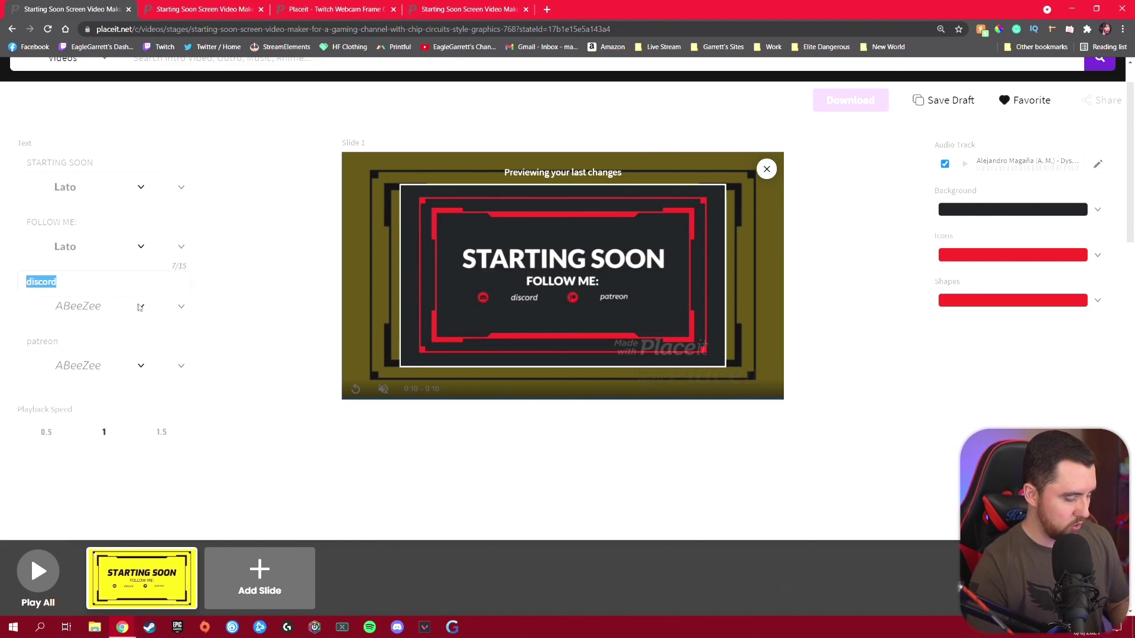
click(134, 350)
key(BackSpace)
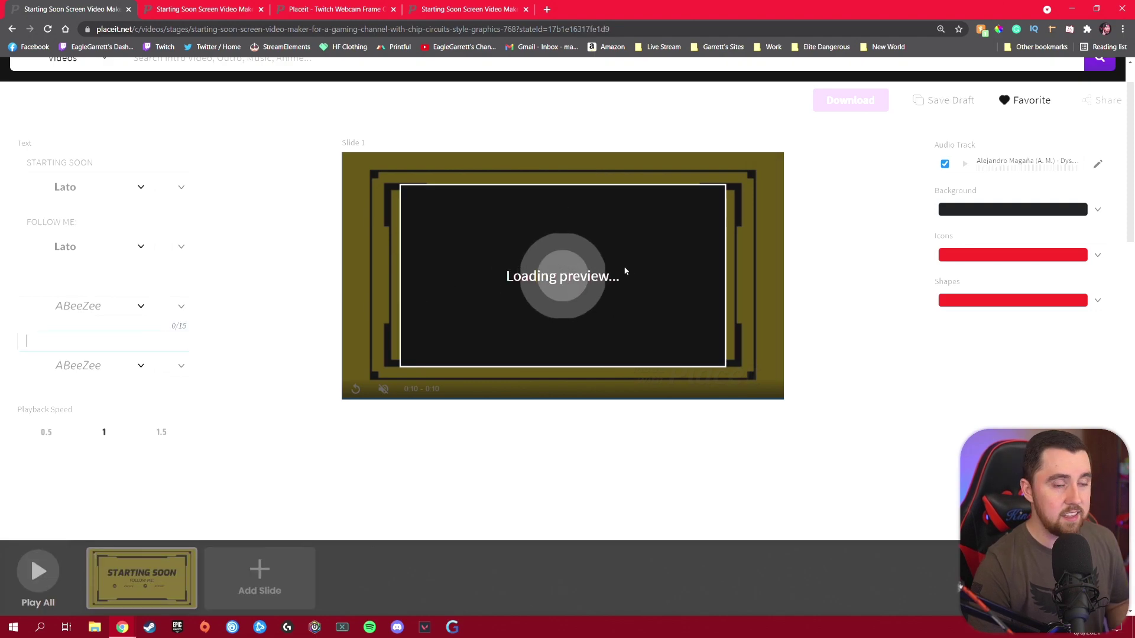
Replace the FOLLOW ME: text with "Get some HYPE in the chat!"
scroll(124, 246, up, 1)
click(79, 277)
triple_click(80, 278)
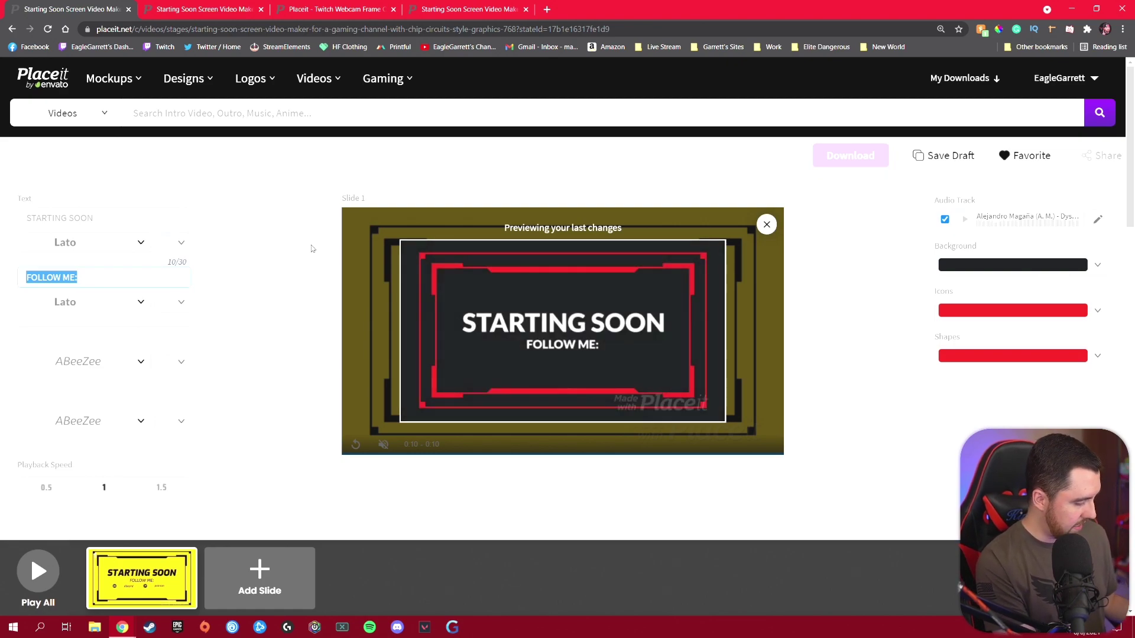
text(Let's get some HYPE in the cha)
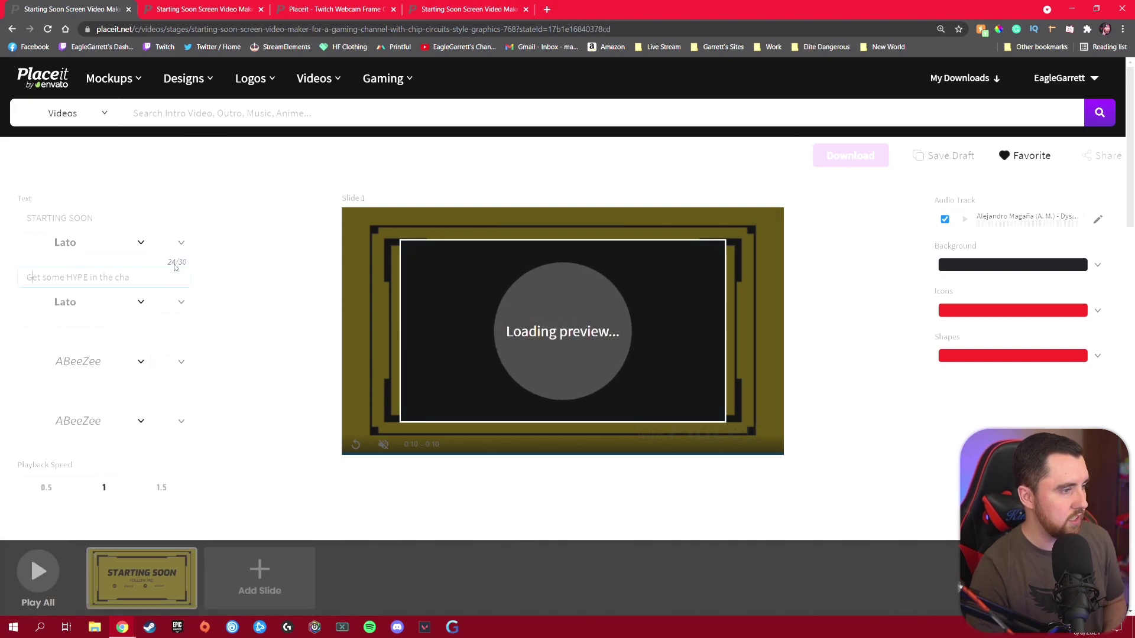
text(t!)
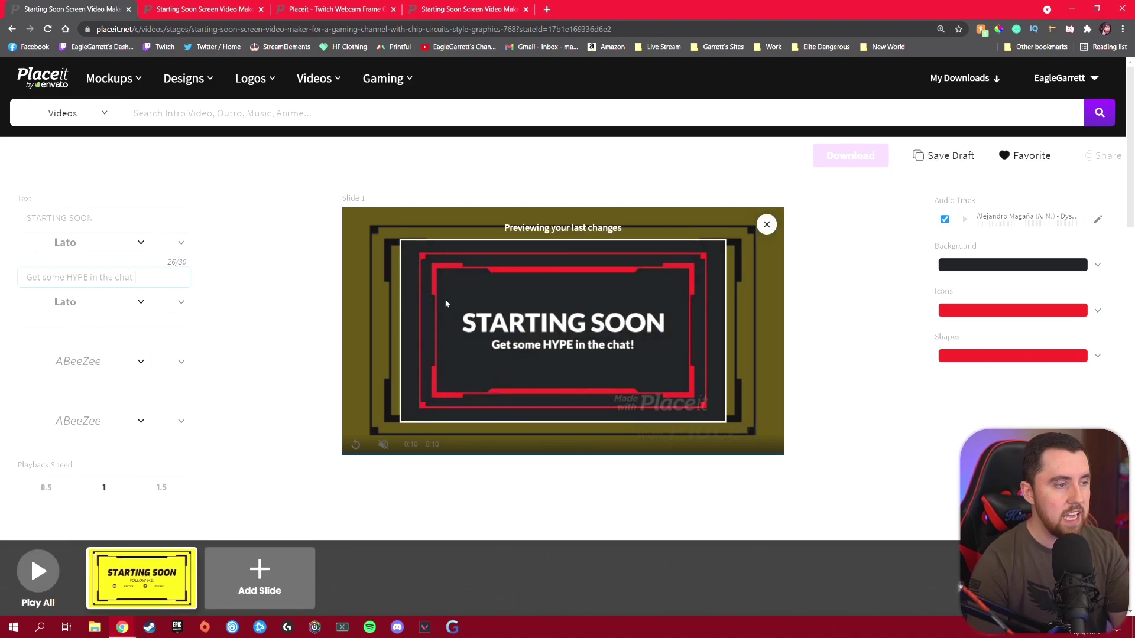
Dismiss the quick preview of the last changes, render the updated slide and play the whole video to review it
click(767, 226)
click(390, 415)
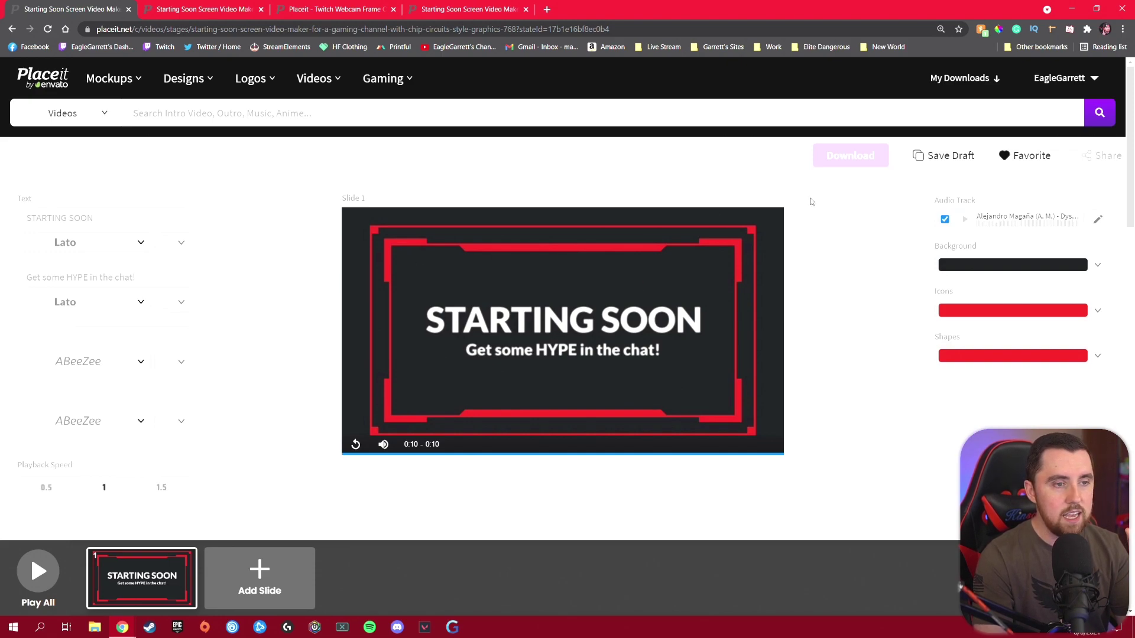
click(22, 584)
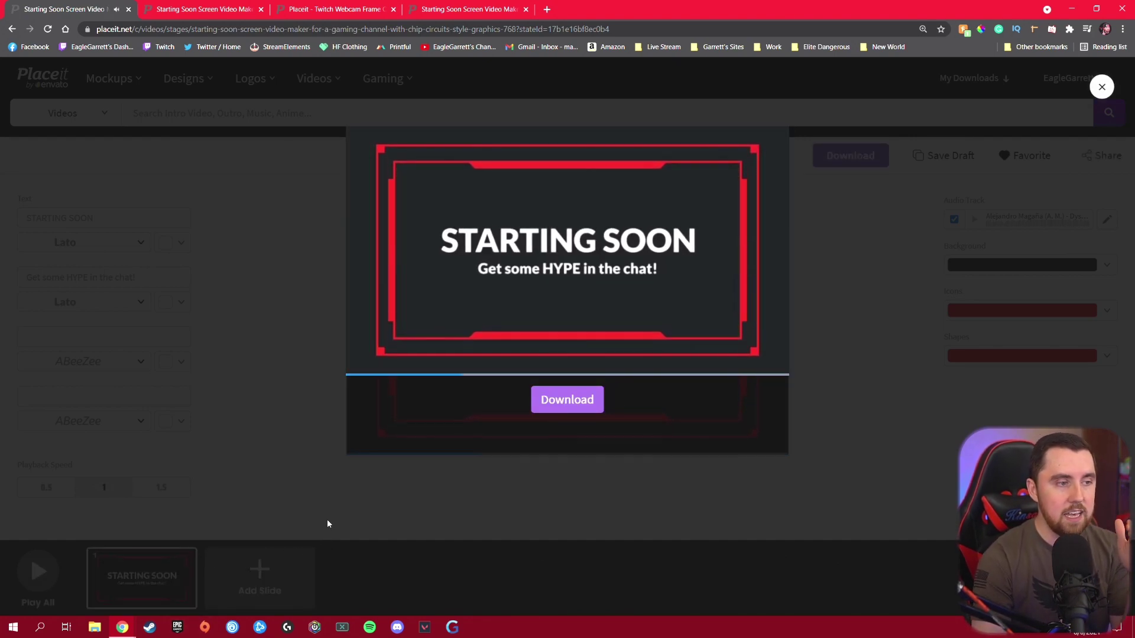
mouse_move(593, 198)
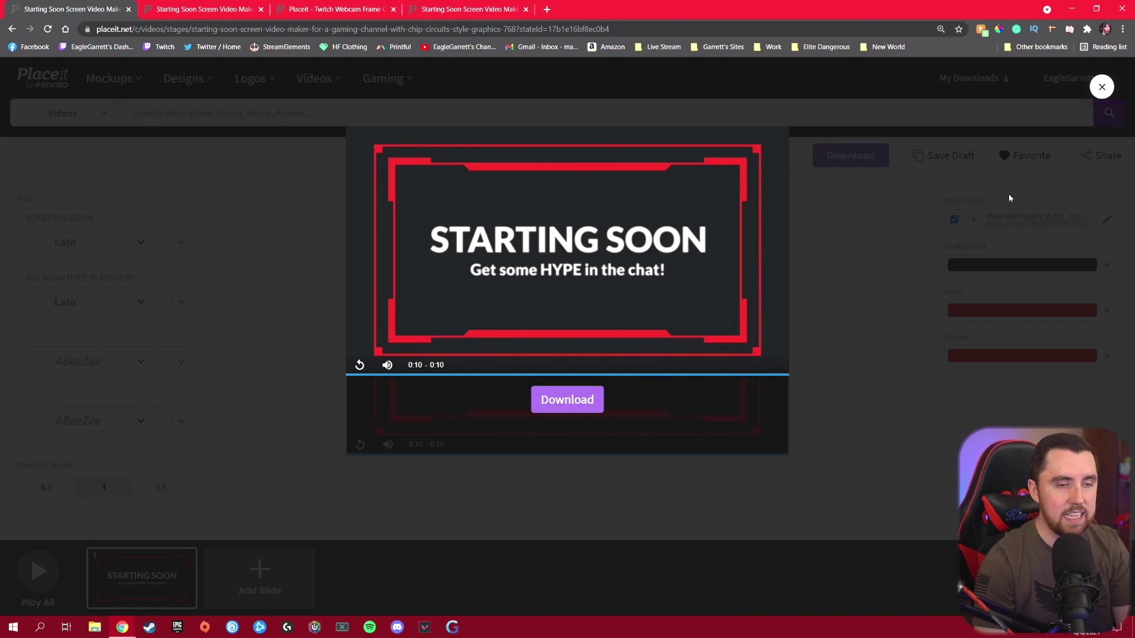
click(1101, 88)
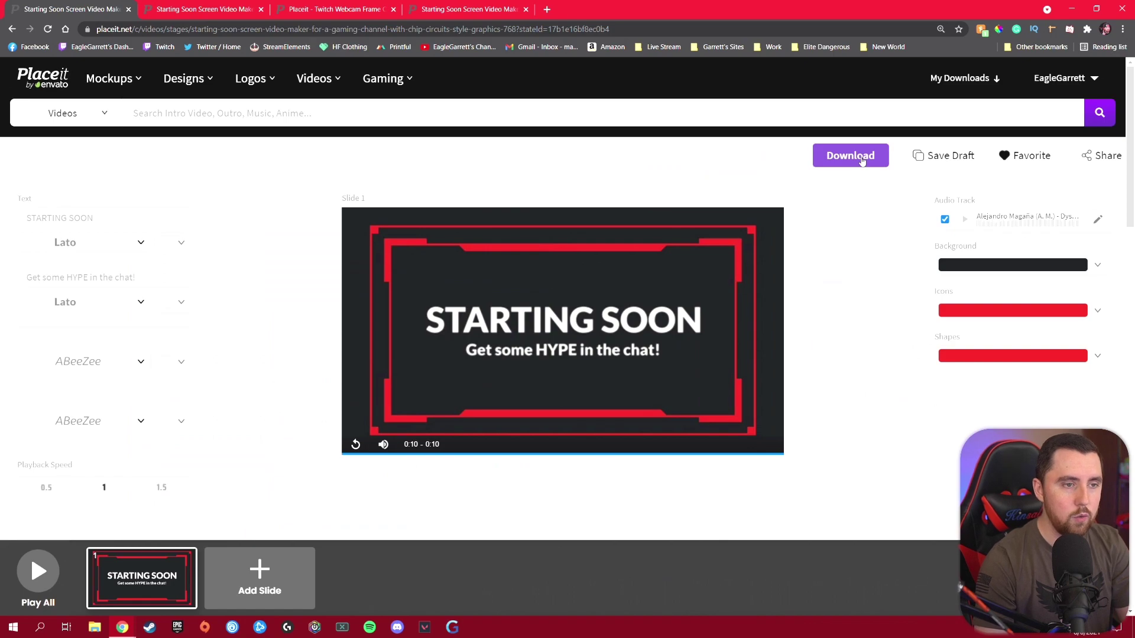
Download the finished starting soon video and close the list of downloads
click(861, 158)
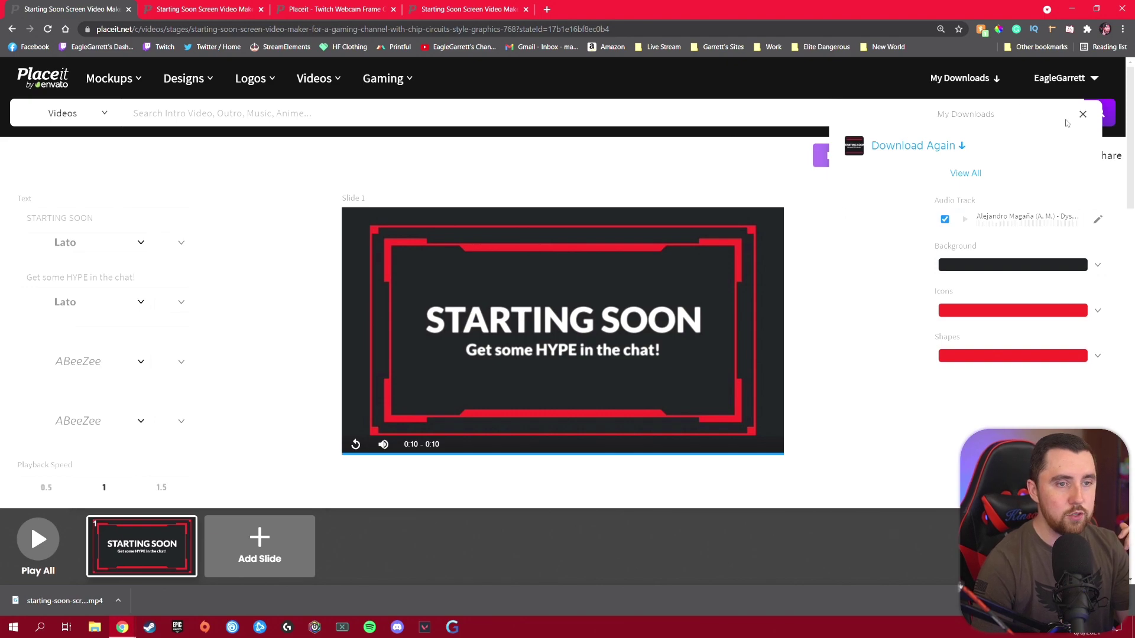
click(1083, 114)
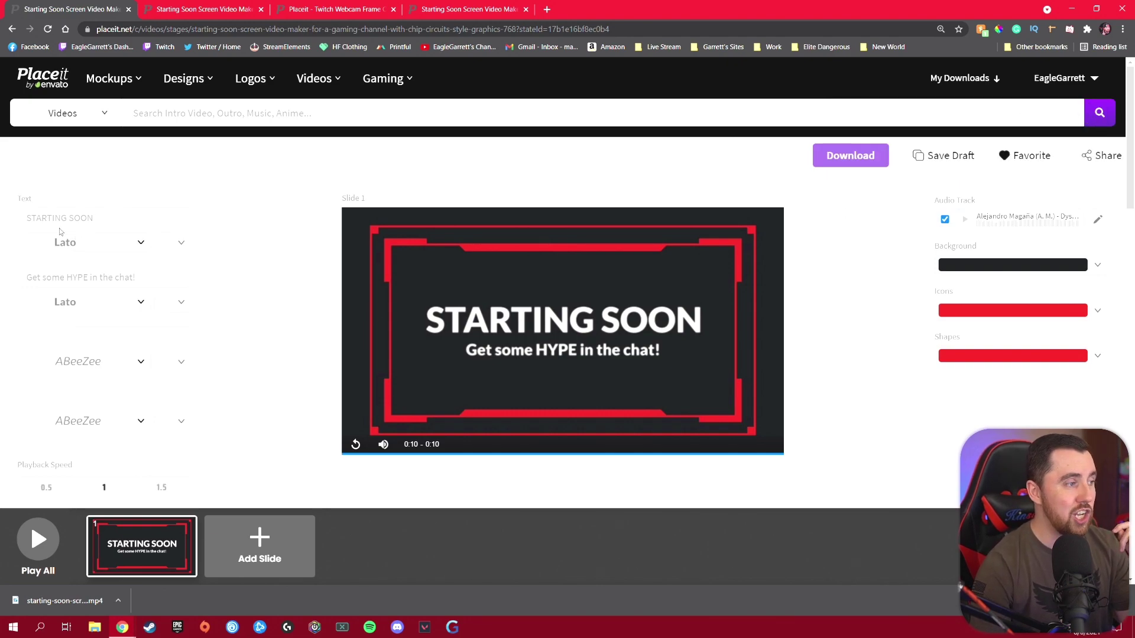
Replace the STARTING SOON heading with "STREAM ENDING"
triple_click(91, 213)
text(STRE)
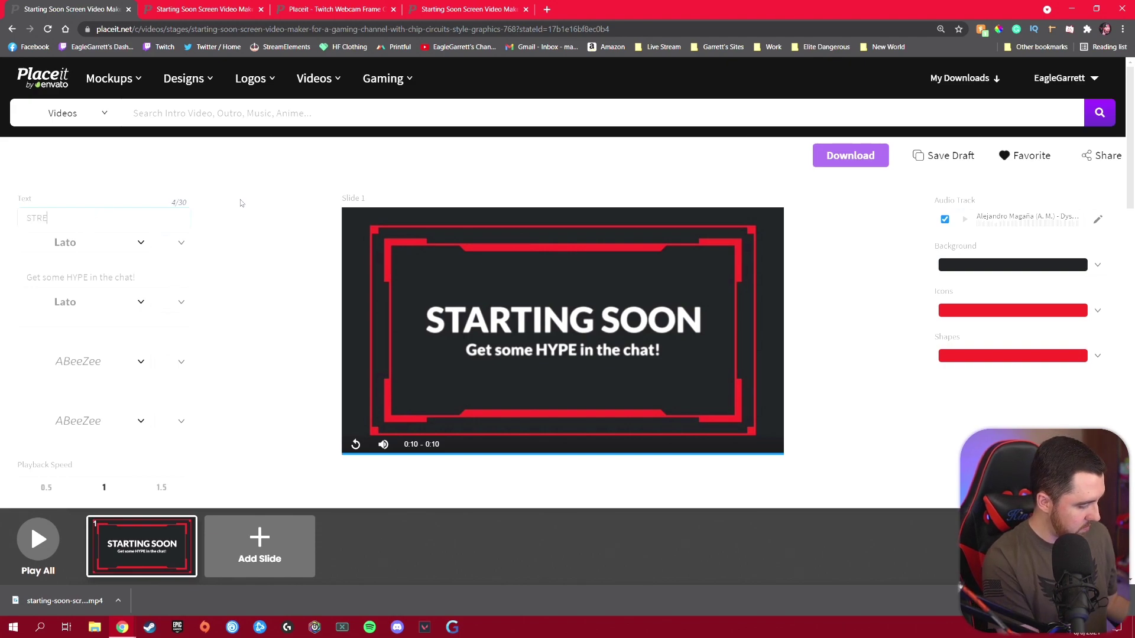
text(AM ENDING)
key(Tab)
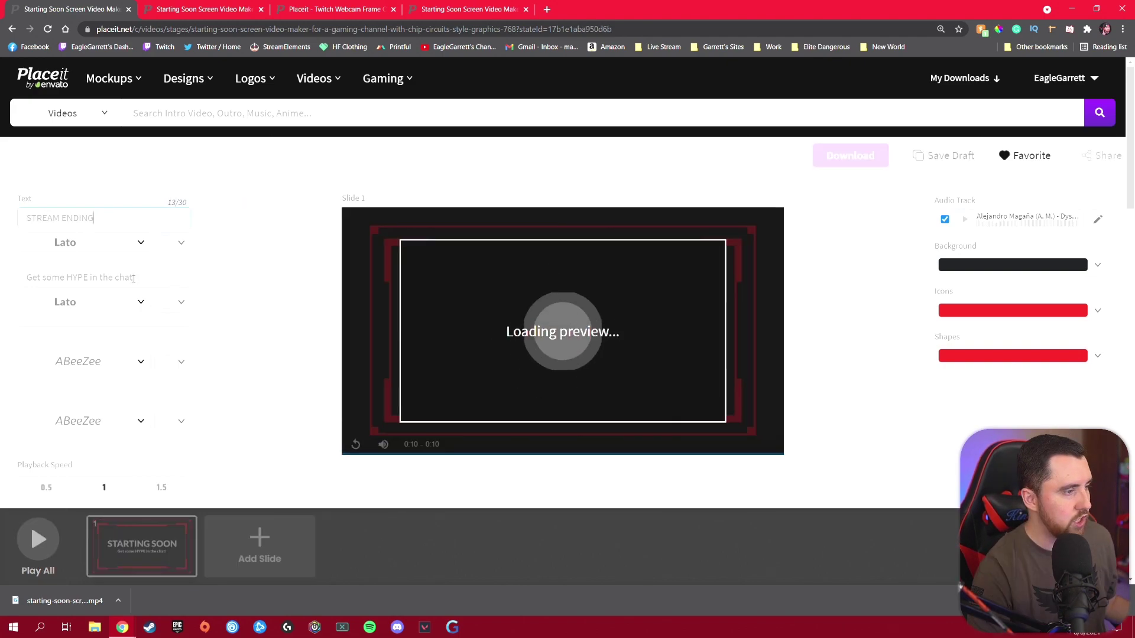
Replace the line under the STREAM ENDING heading with "Thanks for watching!" and play the whole video to review it
triple_click(131, 277)
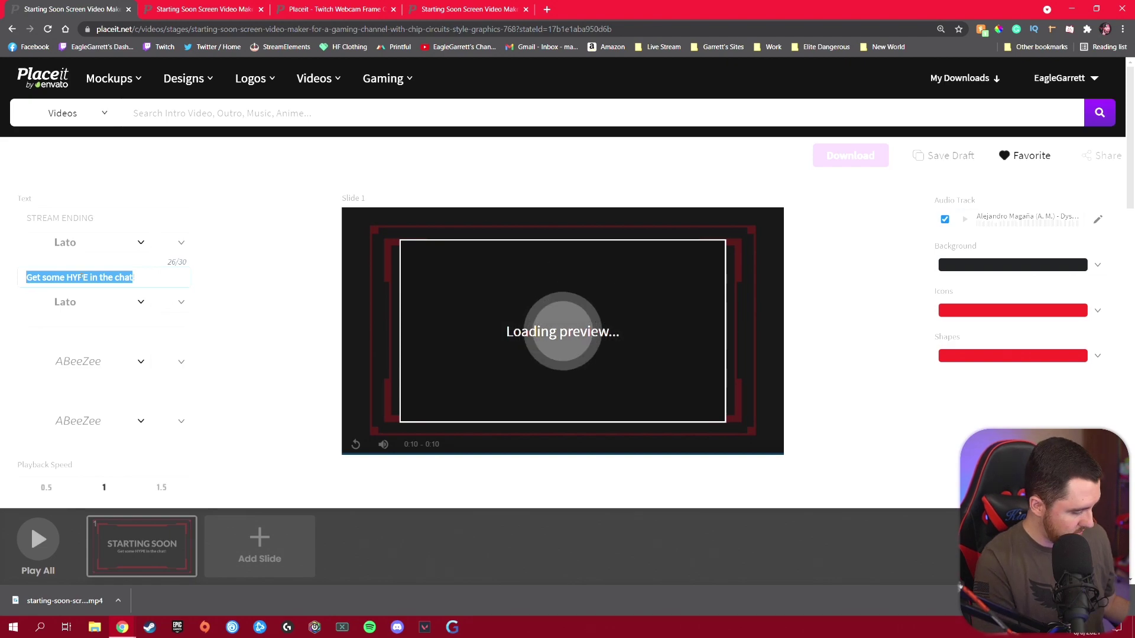
text(Thanks for watching!)
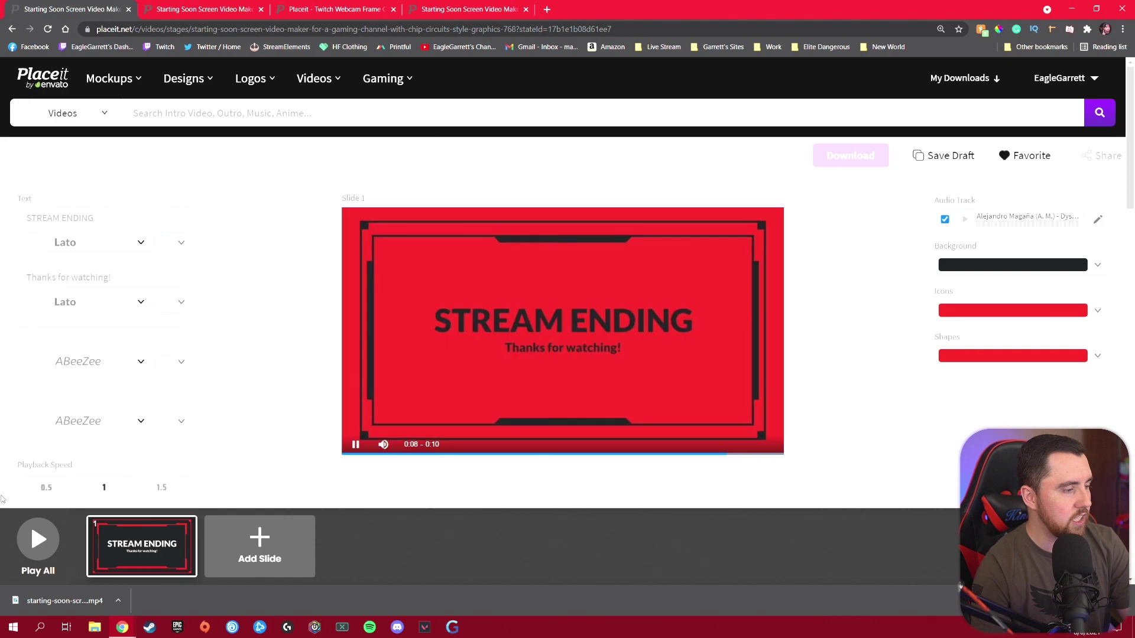
click(38, 545)
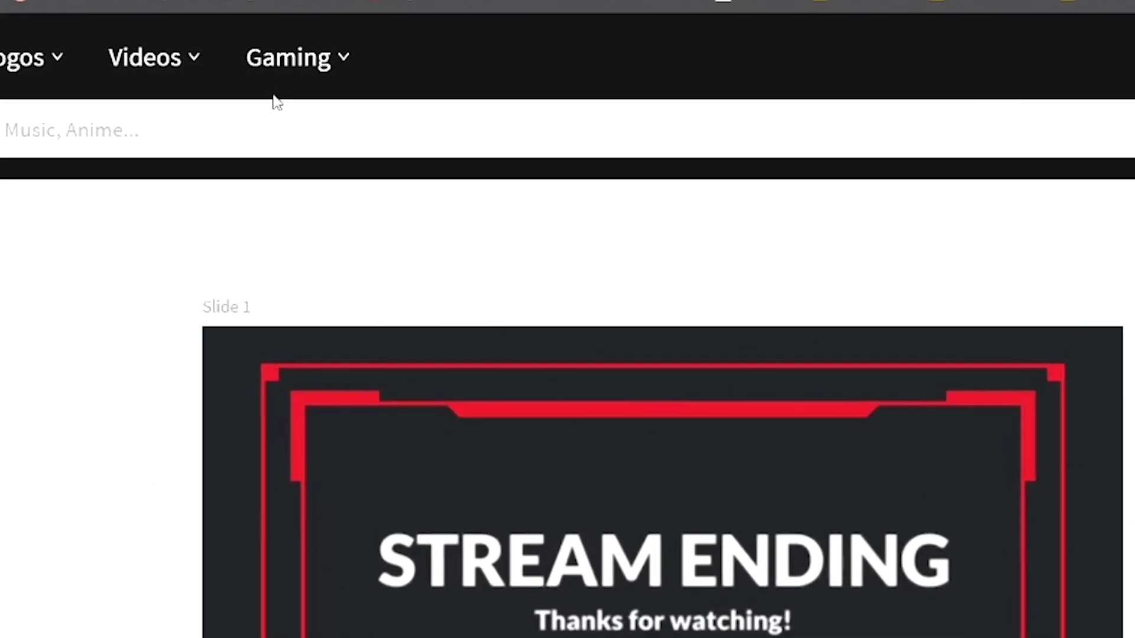
Open the gaming OBS Stream Overlay templates and browse the first results
mouse_move(383, 82)
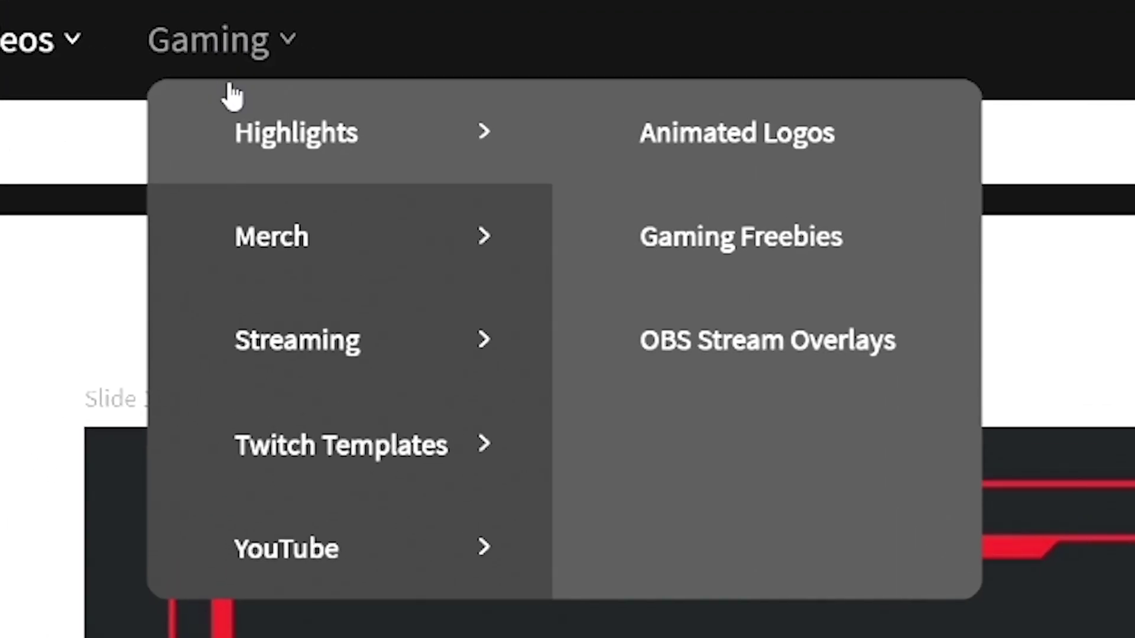
mouse_move(286, 331)
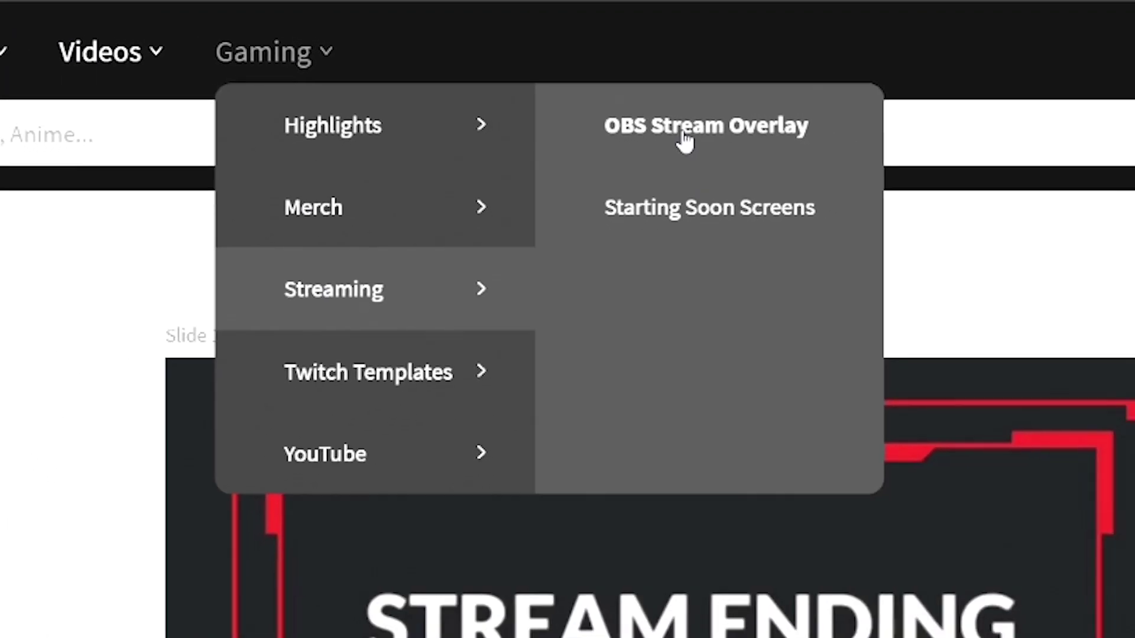
click(746, 145)
scroll(523, 312, down, 2)
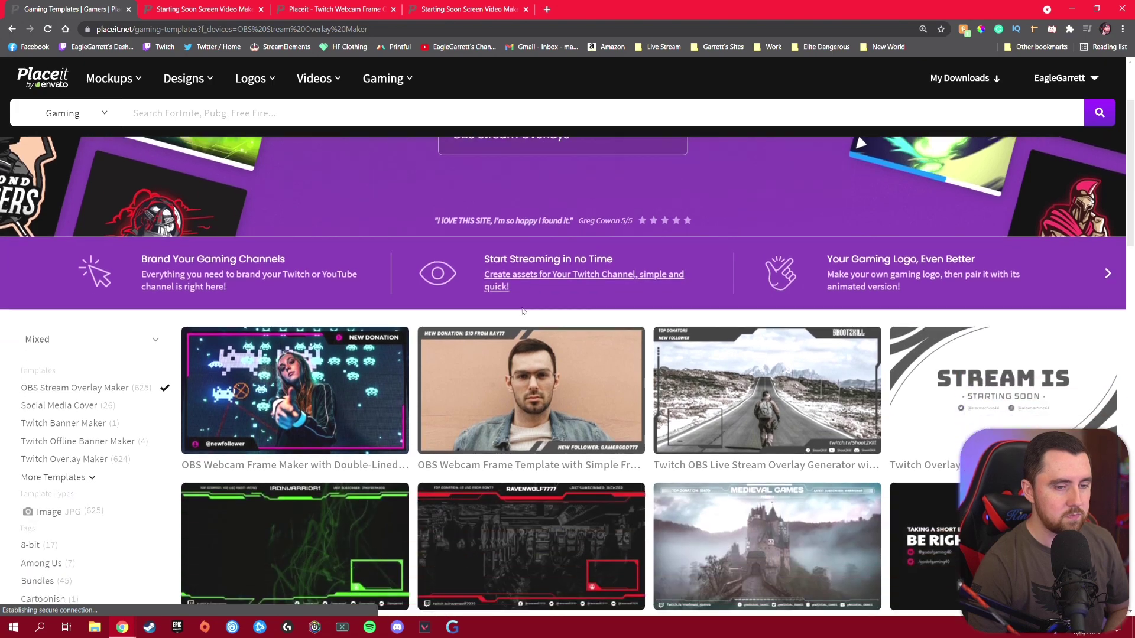
scroll(522, 311, down, 2)
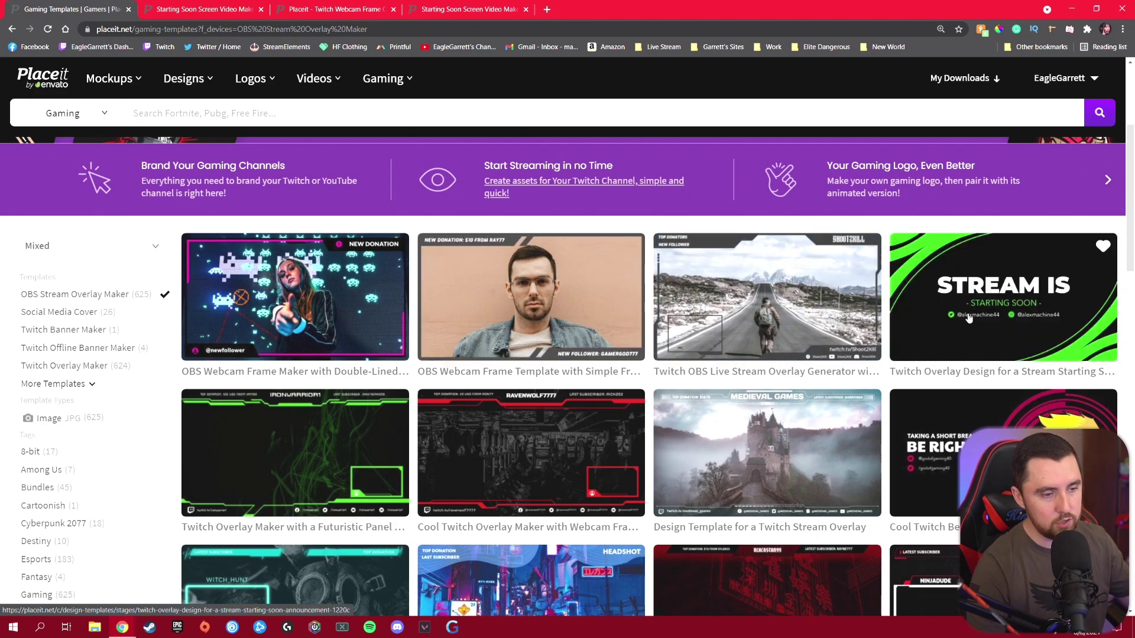
scroll(591, 384, down, 1)
scroll(303, 401, up, 1)
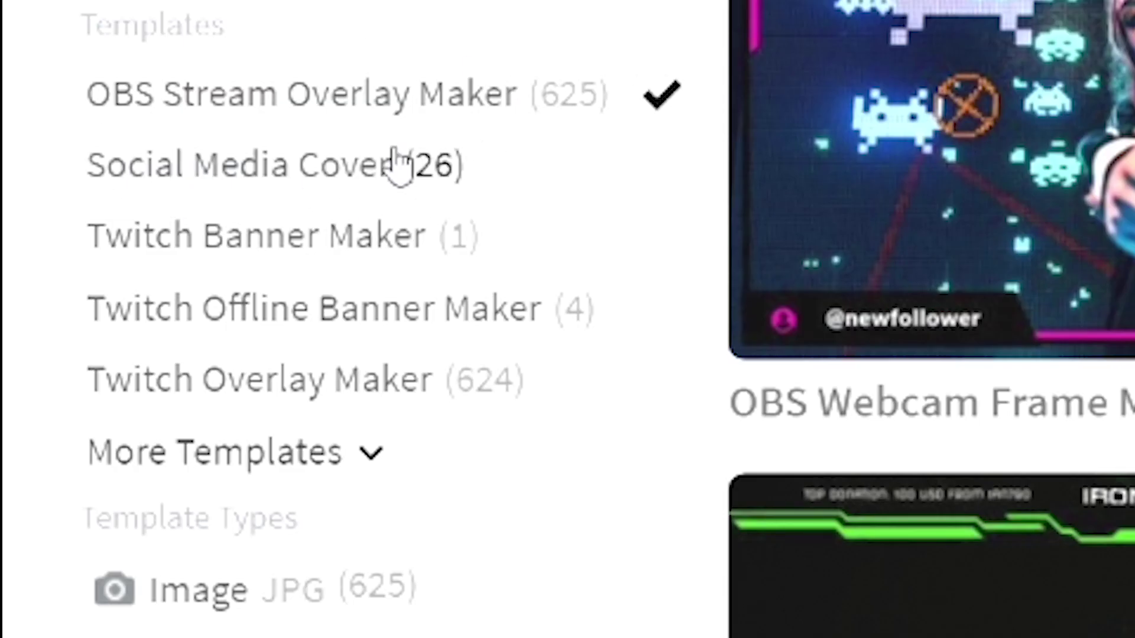
Filter the gaming templates by Webcam Frame and remove the OBS Stream Overlay Maker filter
scroll(53, 343, down, 1)
click(222, 249)
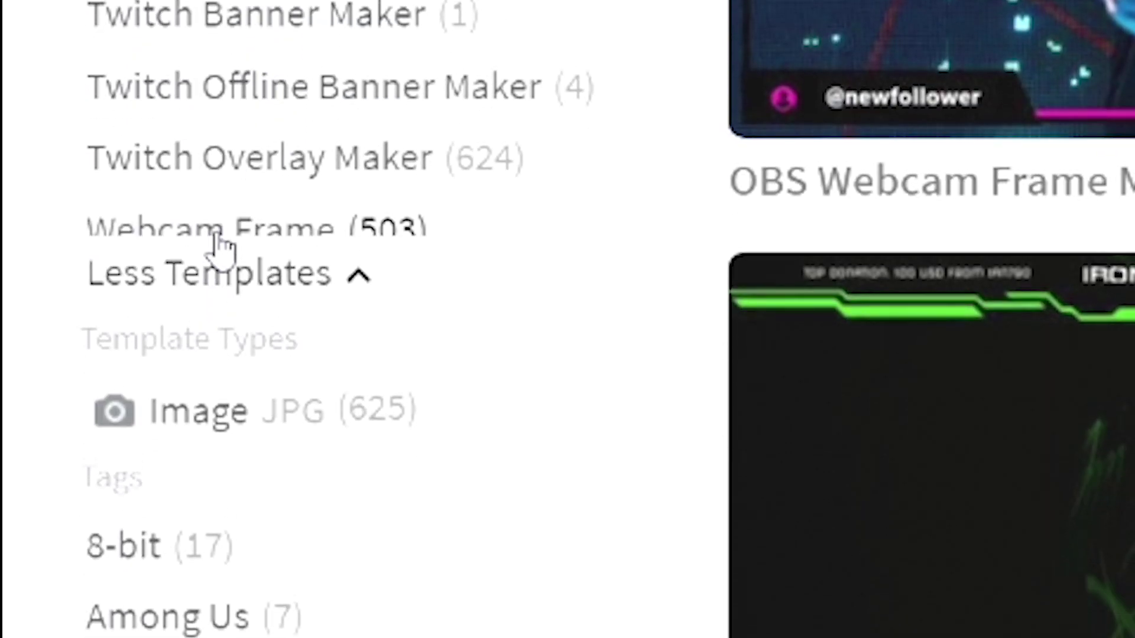
click(203, 248)
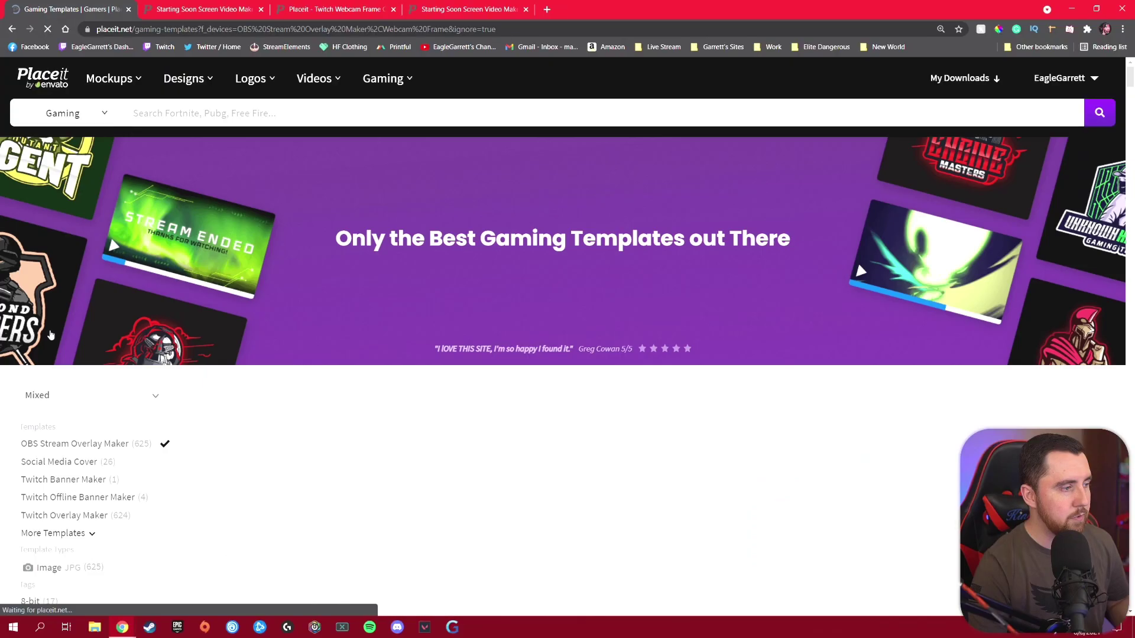
scroll(127, 317, down, 3)
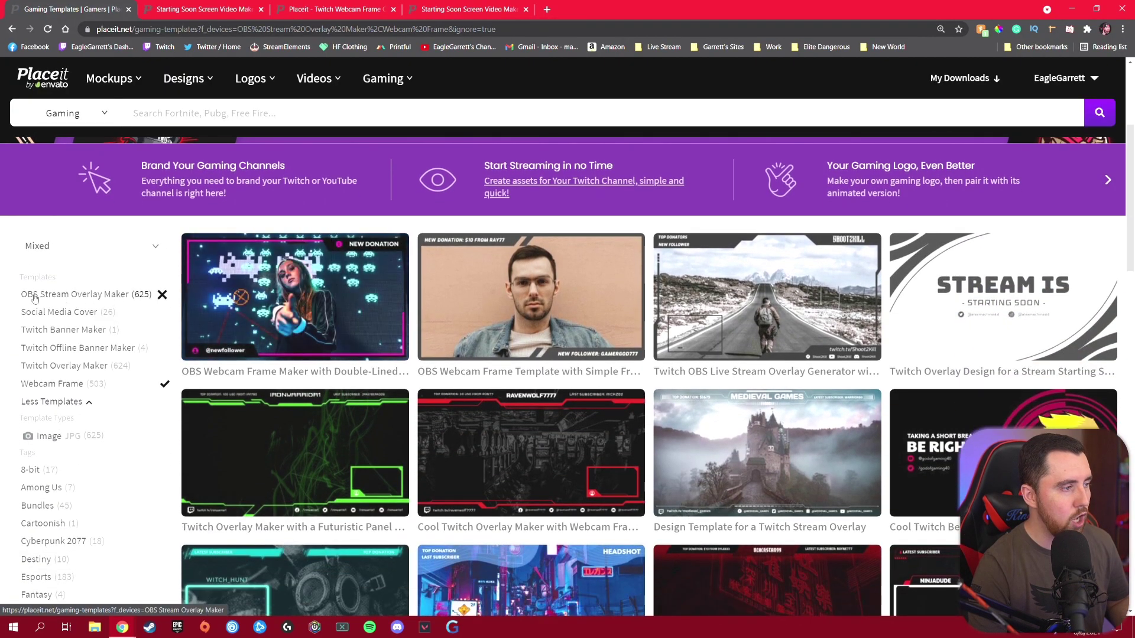
click(162, 294)
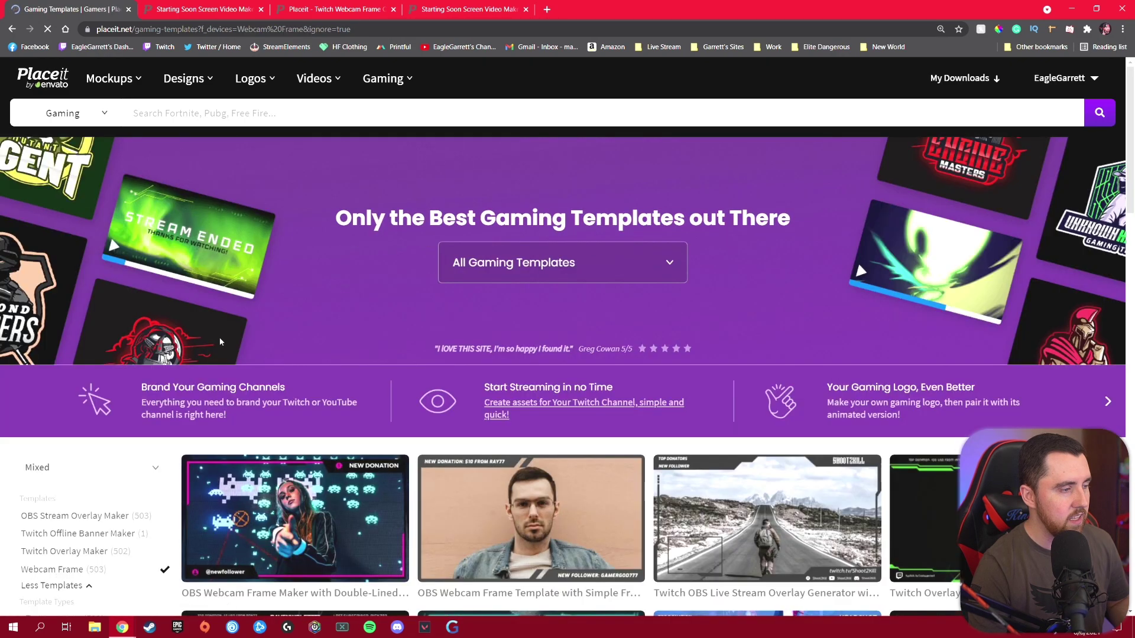
Browse the webcam frame templates and open the Twitch Webcam Frame Overlay Template for OBS marked as a favourite
scroll(354, 331, down, 3)
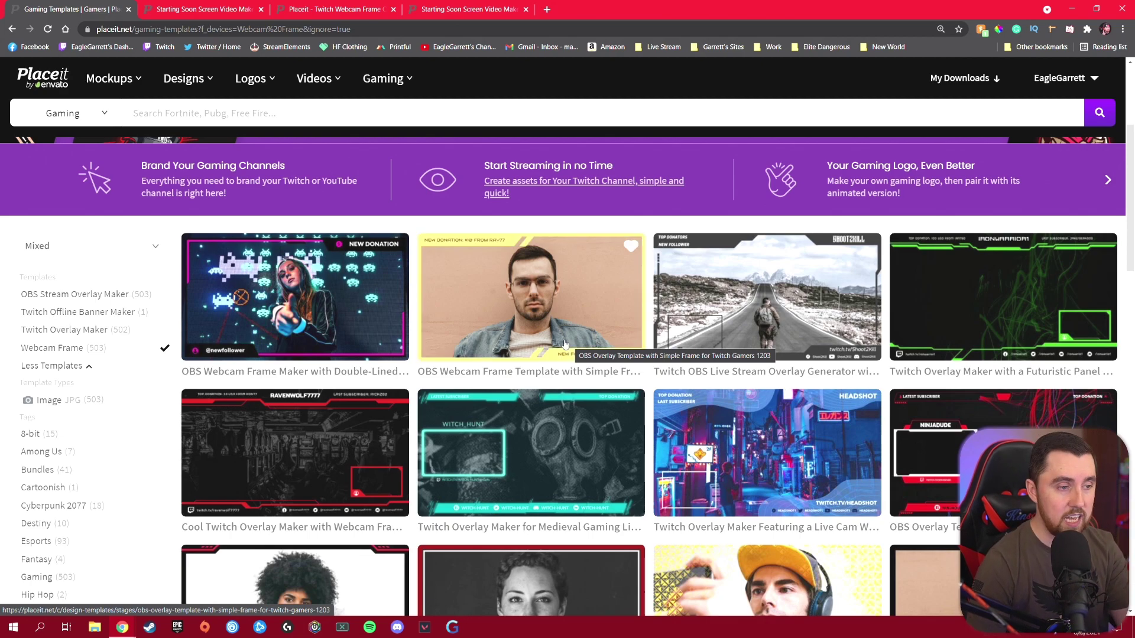
scroll(754, 486, down, 1)
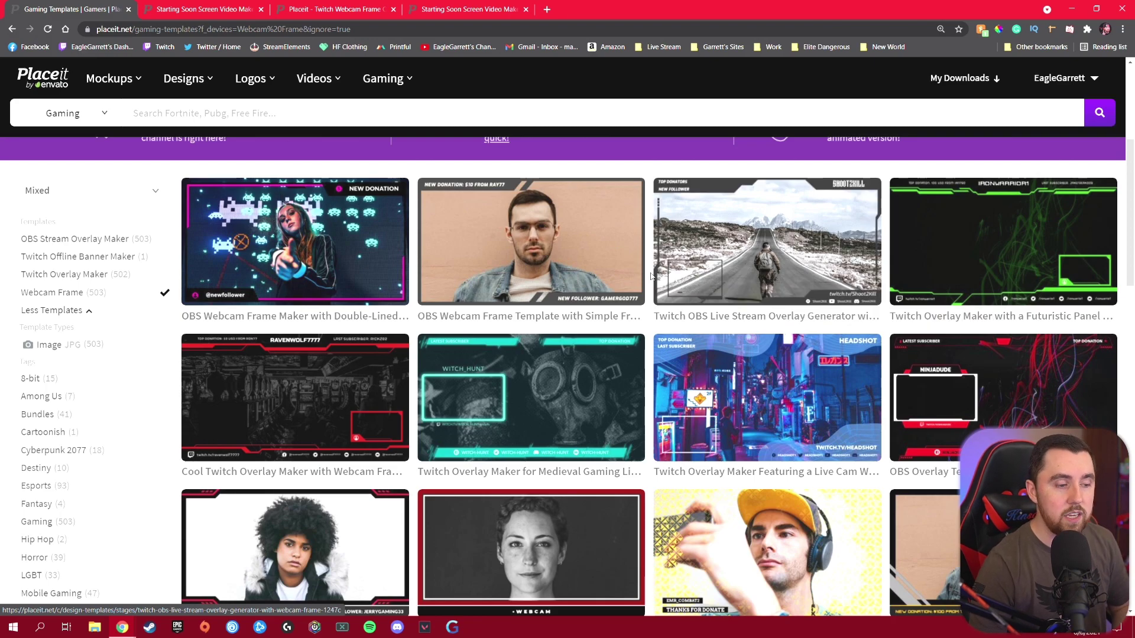
scroll(674, 281, down, 4)
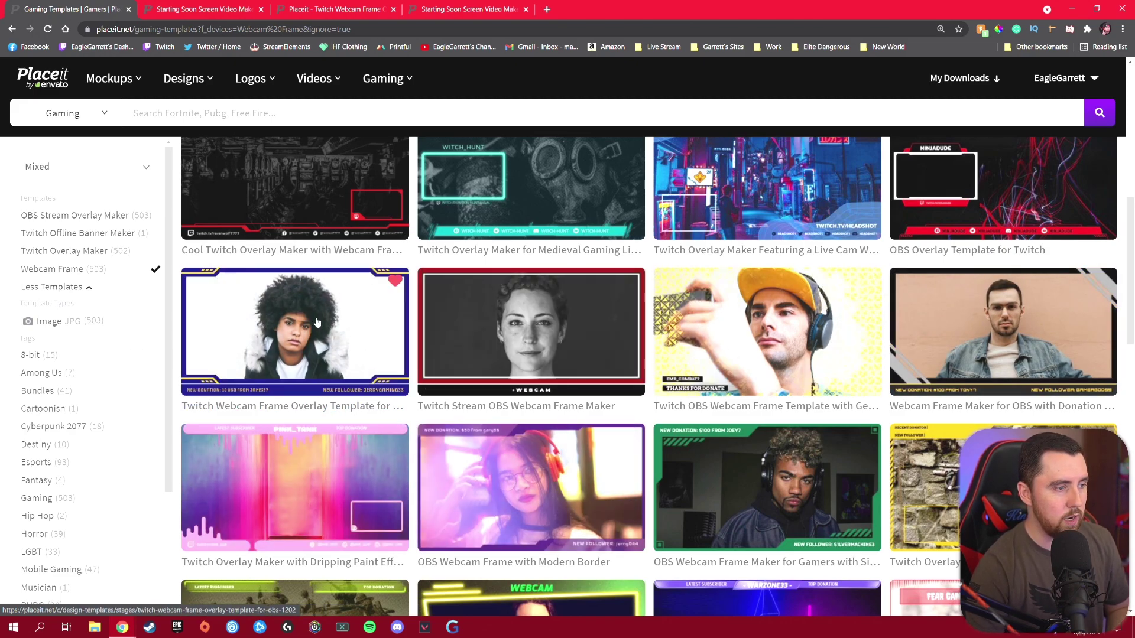
click(277, 329)
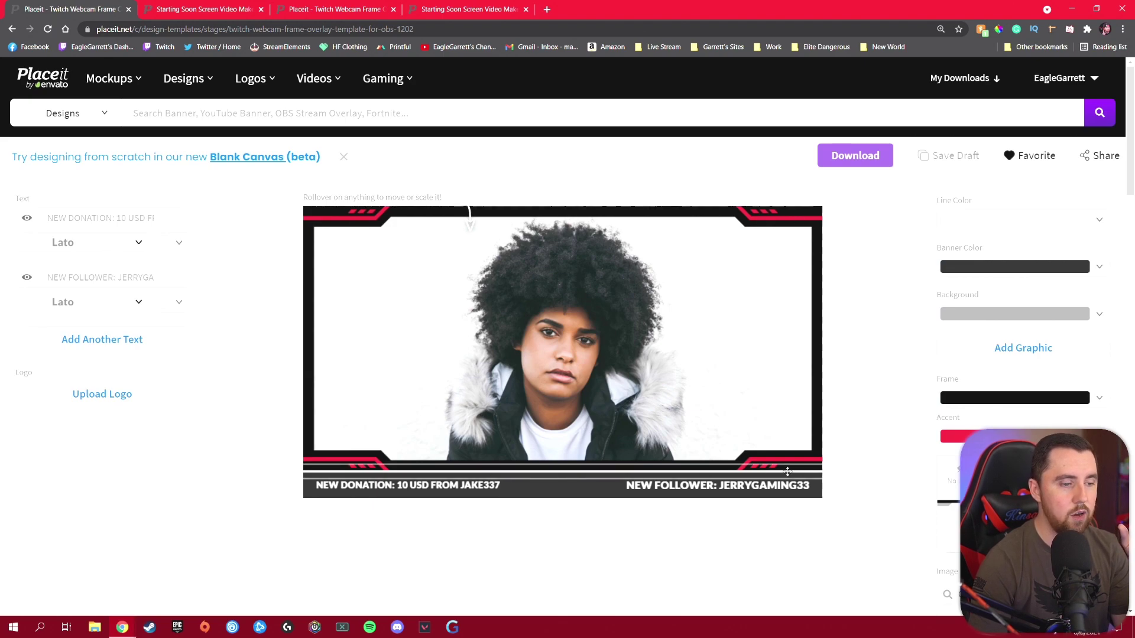
Try the plain rectangular frame design with a thin inner accent line on the webcam overlay
scroll(887, 286, down, 2)
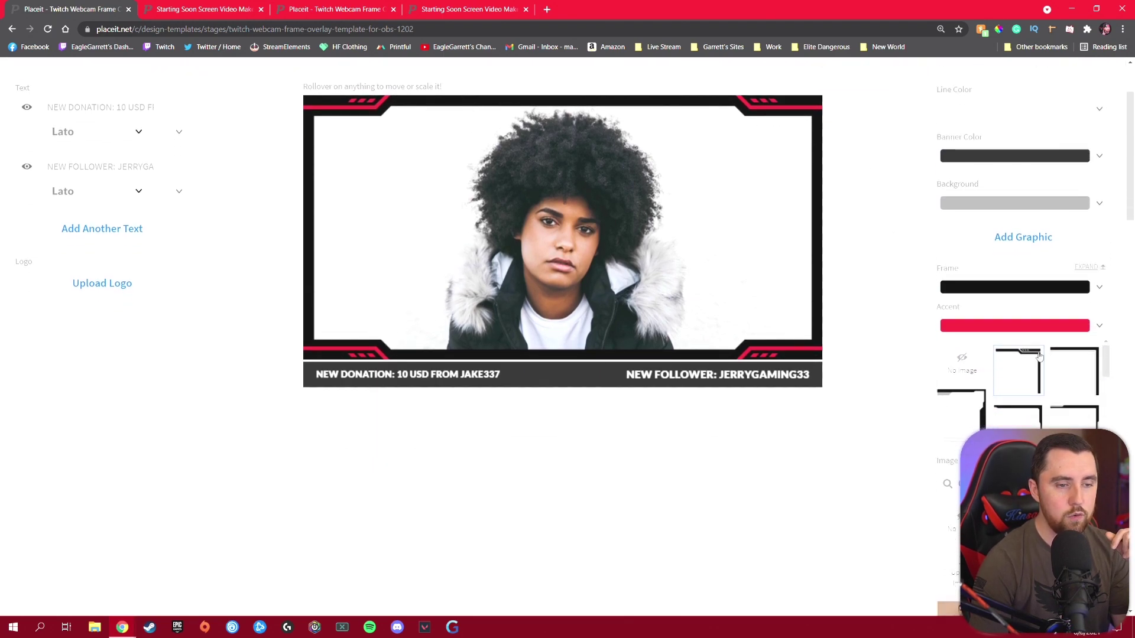
scroll(891, 297, down, 2)
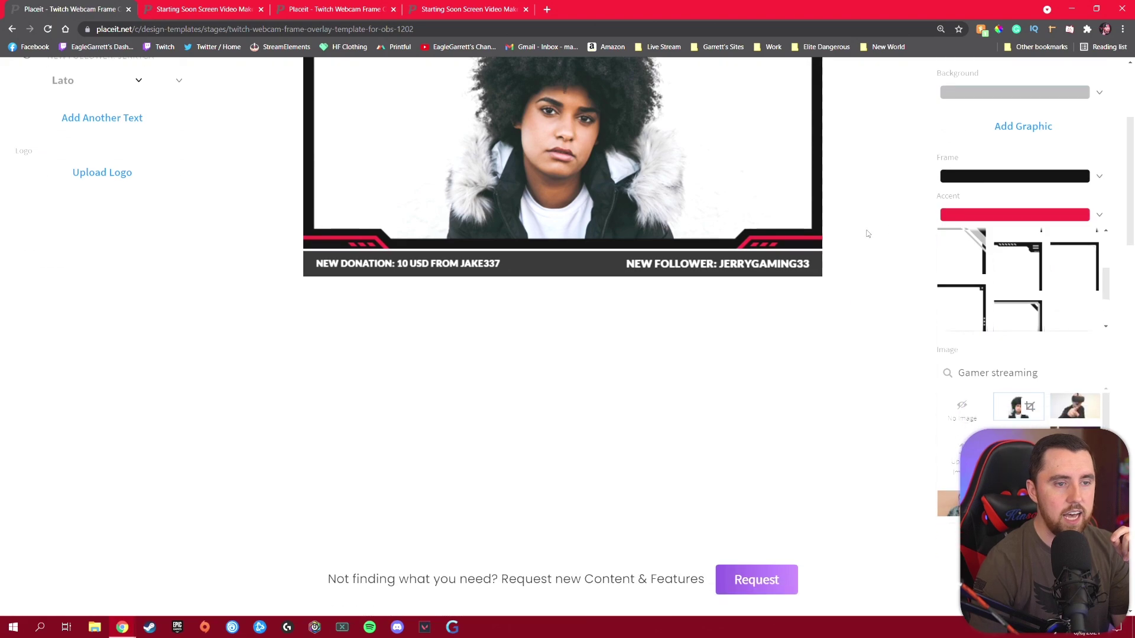
scroll(1011, 273, down, 3)
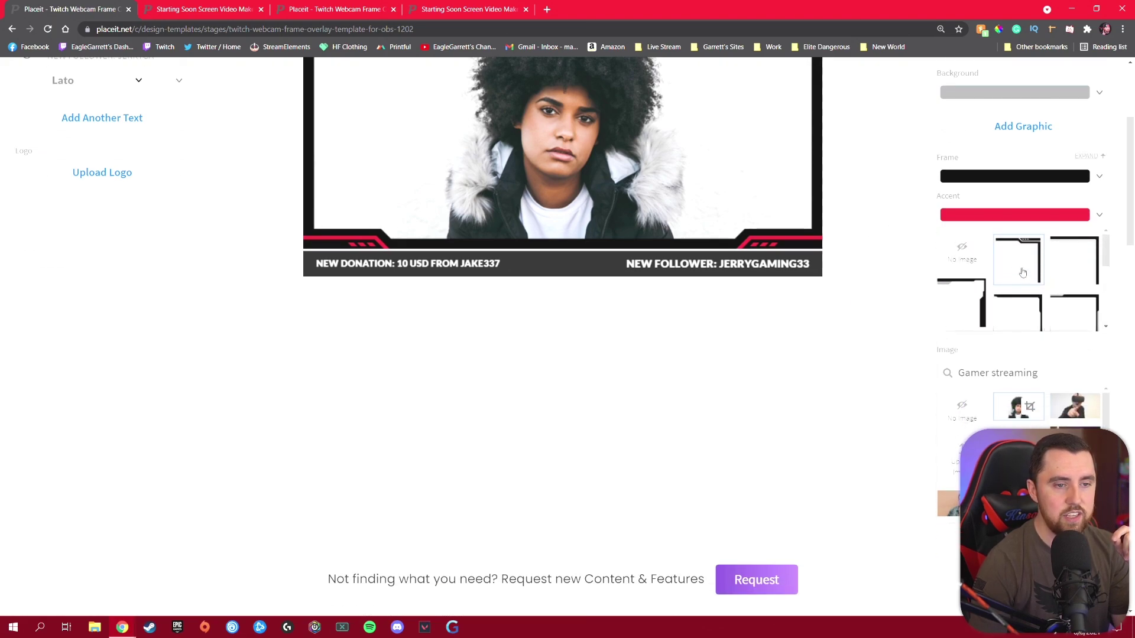
click(1075, 263)
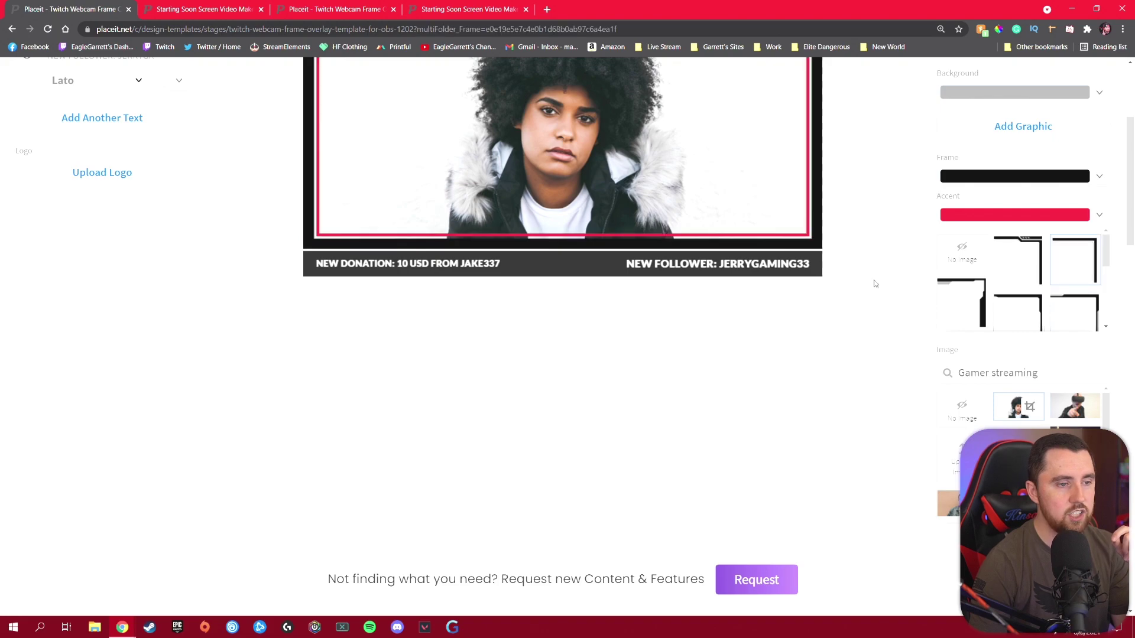
Change the webcam overlay's frame to the tech-style design with cut corners, slanted stripes and small accent details
scroll(877, 282, up, 3)
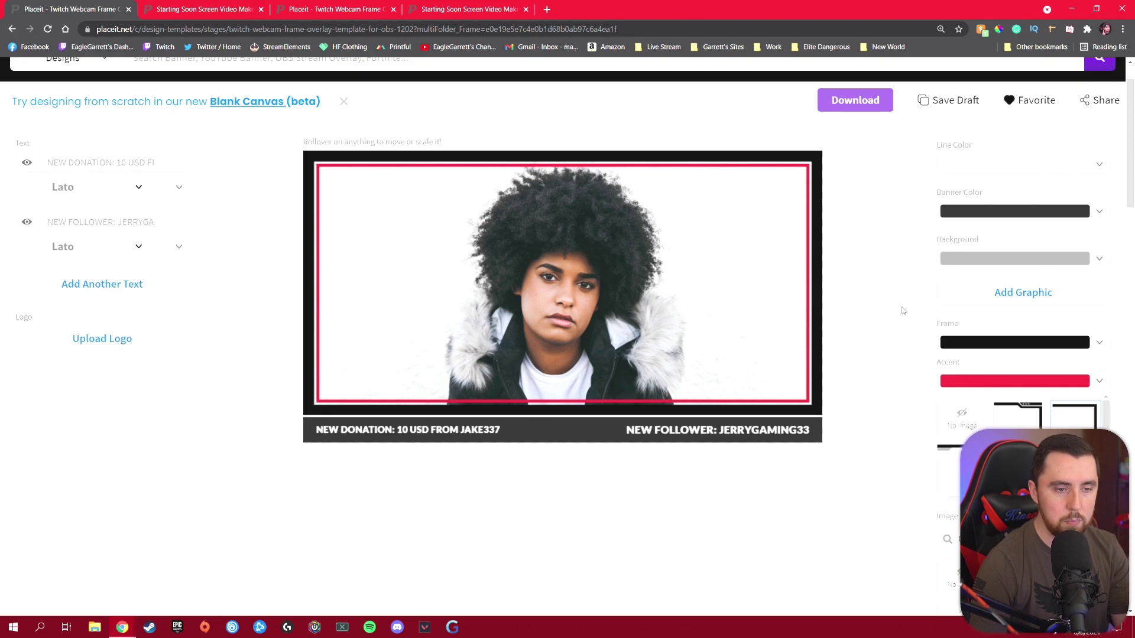
scroll(1020, 453, down, 3)
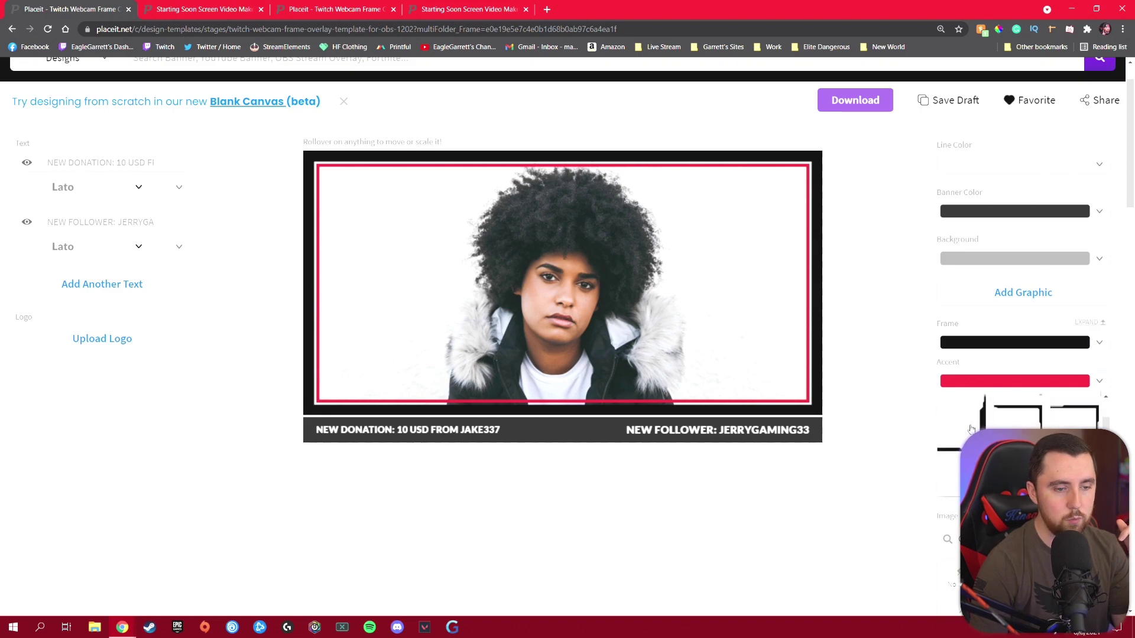
click(1020, 444)
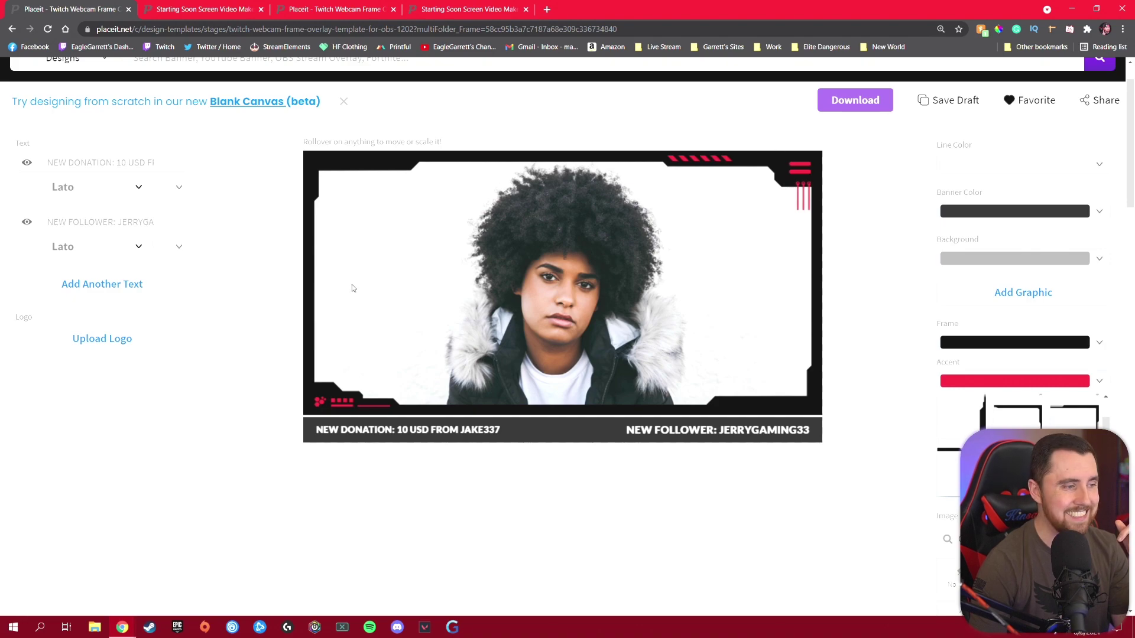
scroll(863, 278, up, 1)
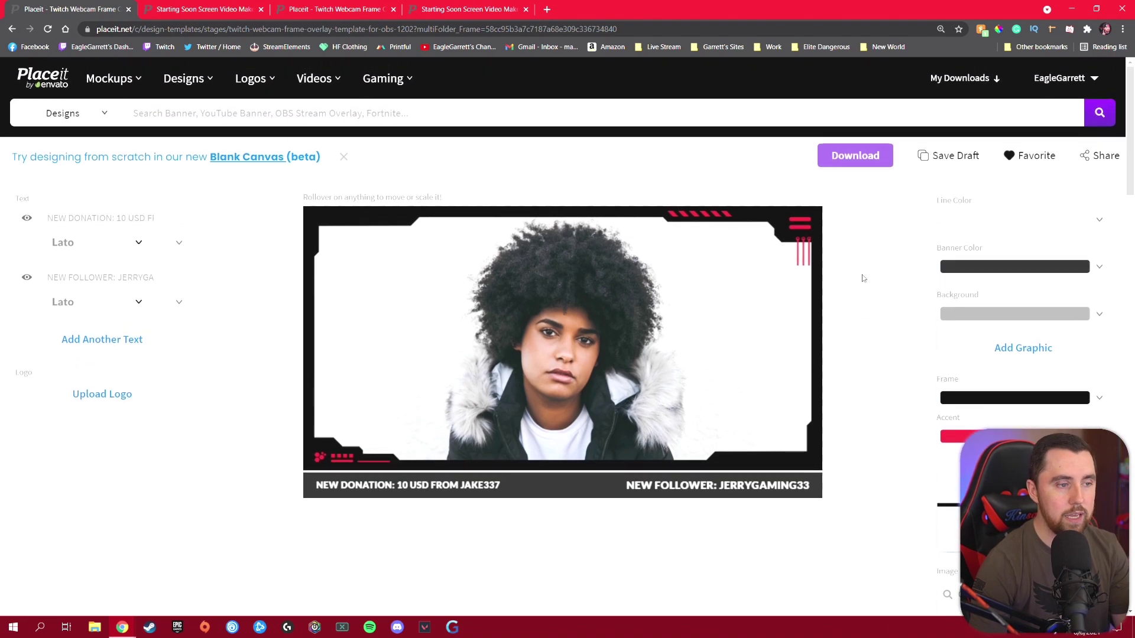
Set the webcam frame's accent colour to blue and close the colour palette
scroll(1099, 384, down, 1)
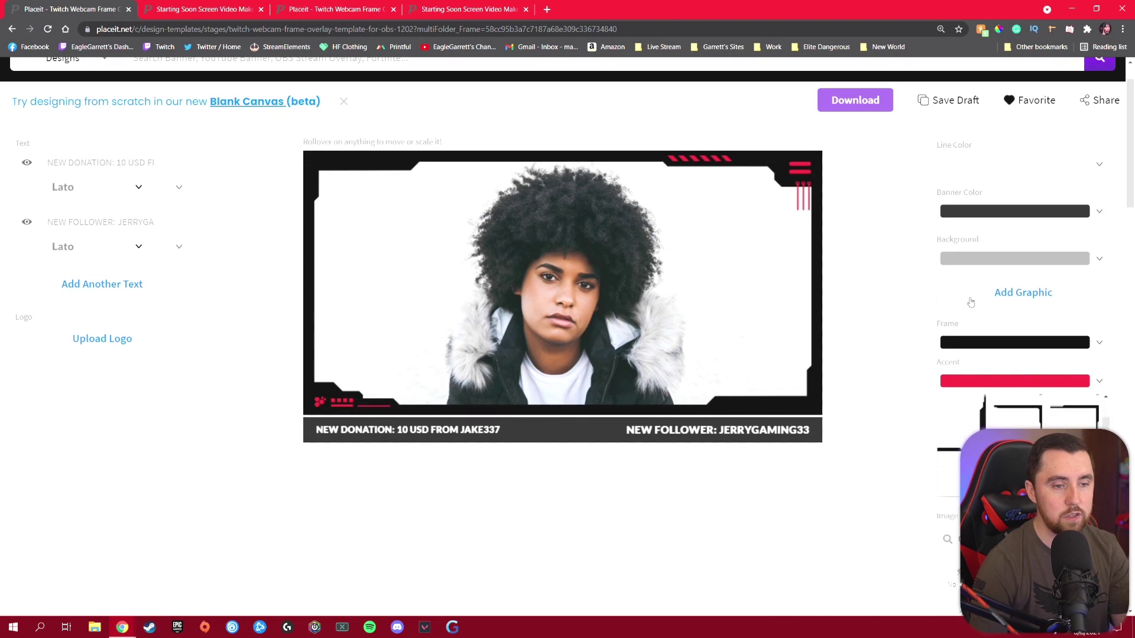
click(1101, 385)
scroll(881, 317, down, 4)
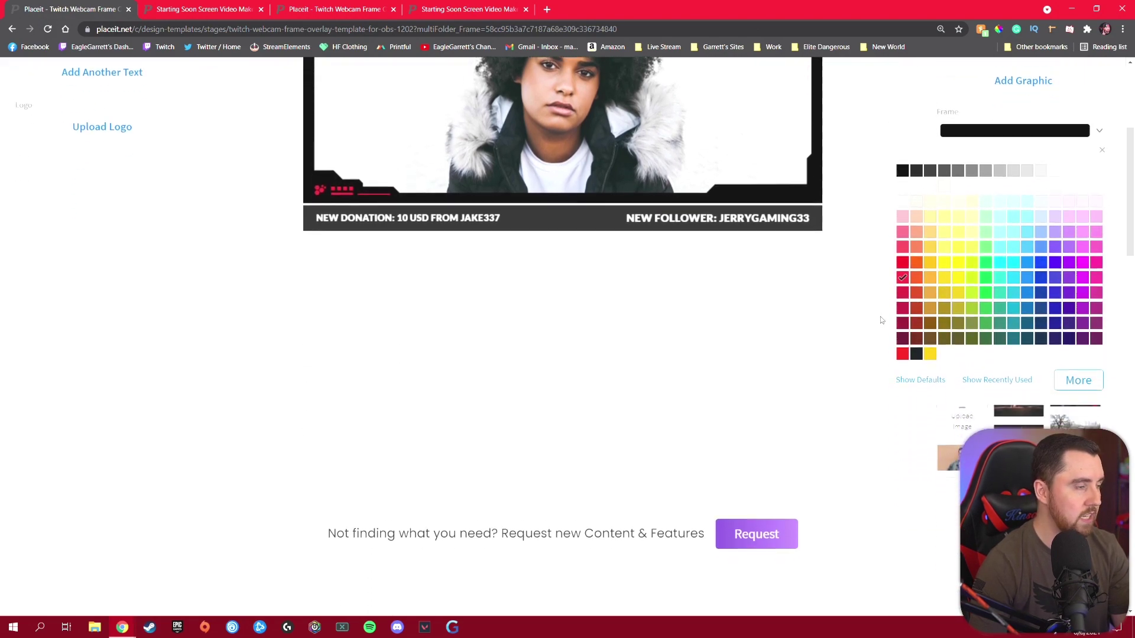
click(1029, 270)
scroll(848, 324, up, 5)
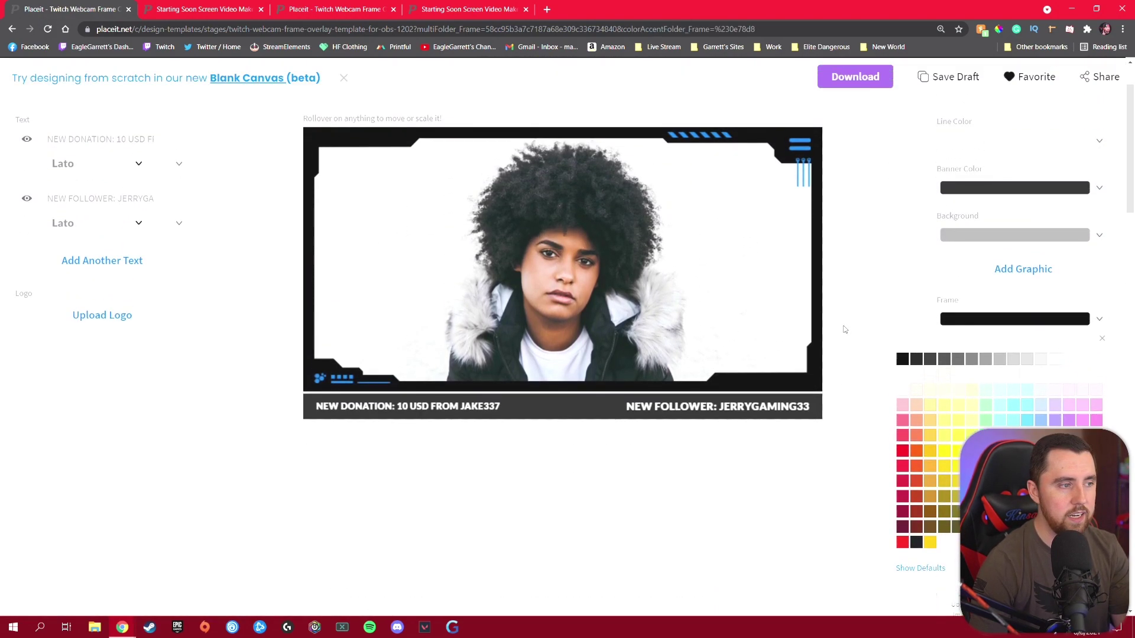
click(903, 352)
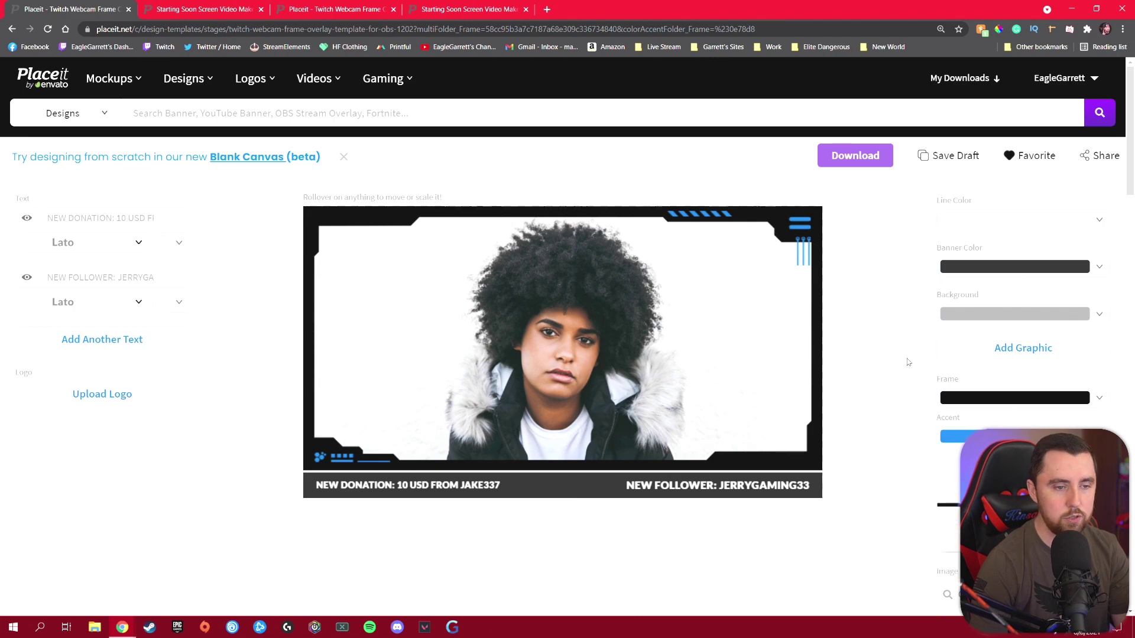
Set the main colour of the webcam frame to bright yellow and close the colour palette
click(1100, 398)
scroll(940, 352, down, 1)
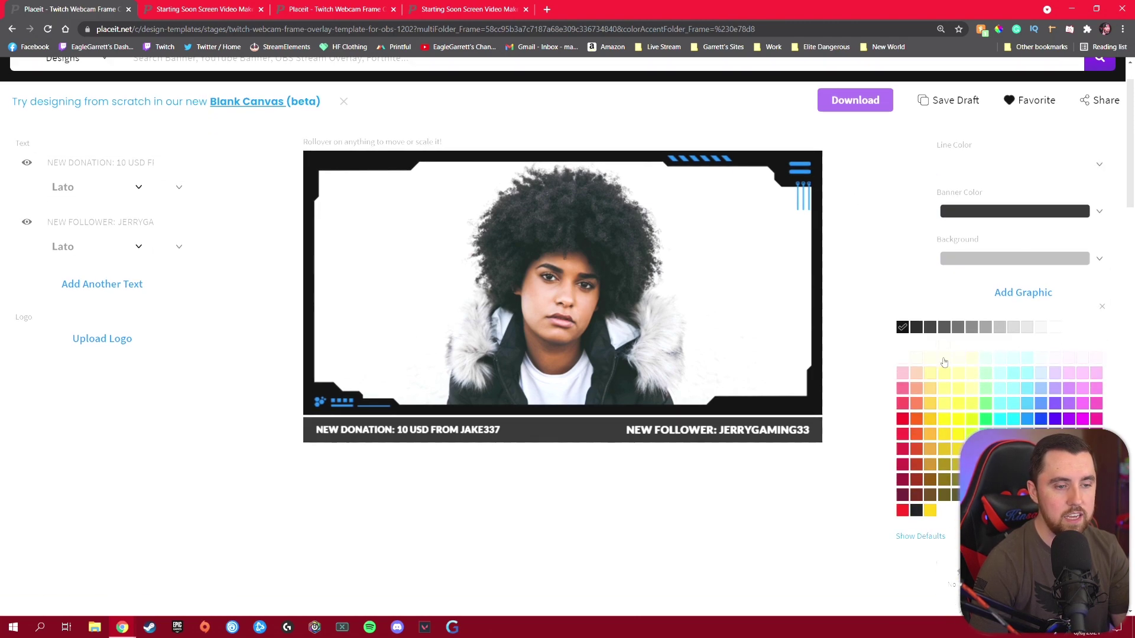
click(957, 403)
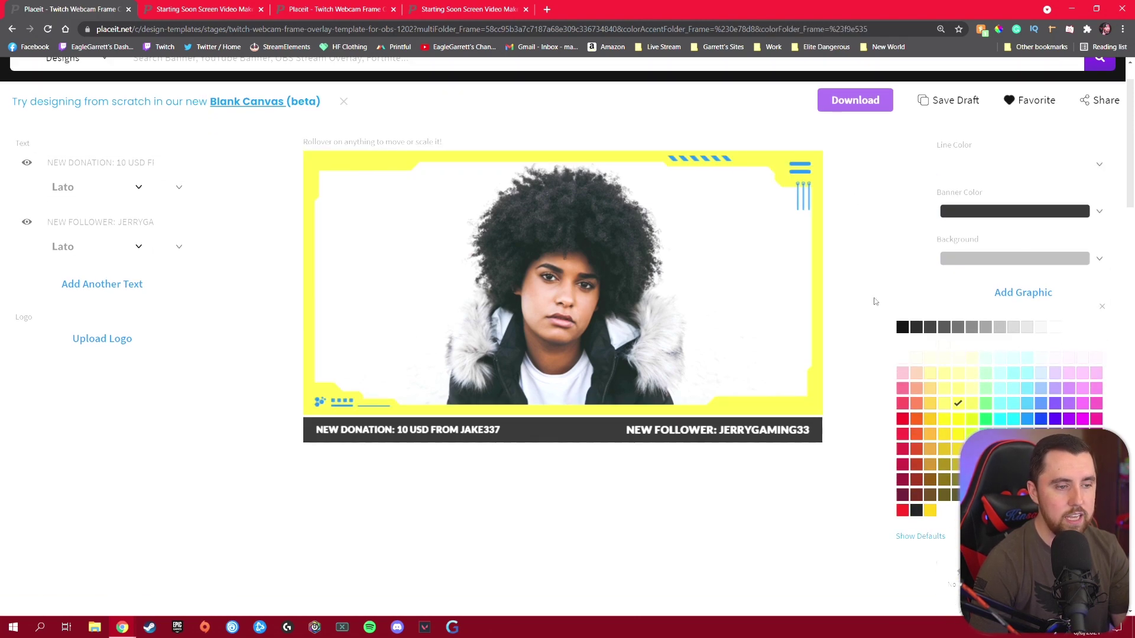
click(856, 242)
scroll(866, 251, down, 1)
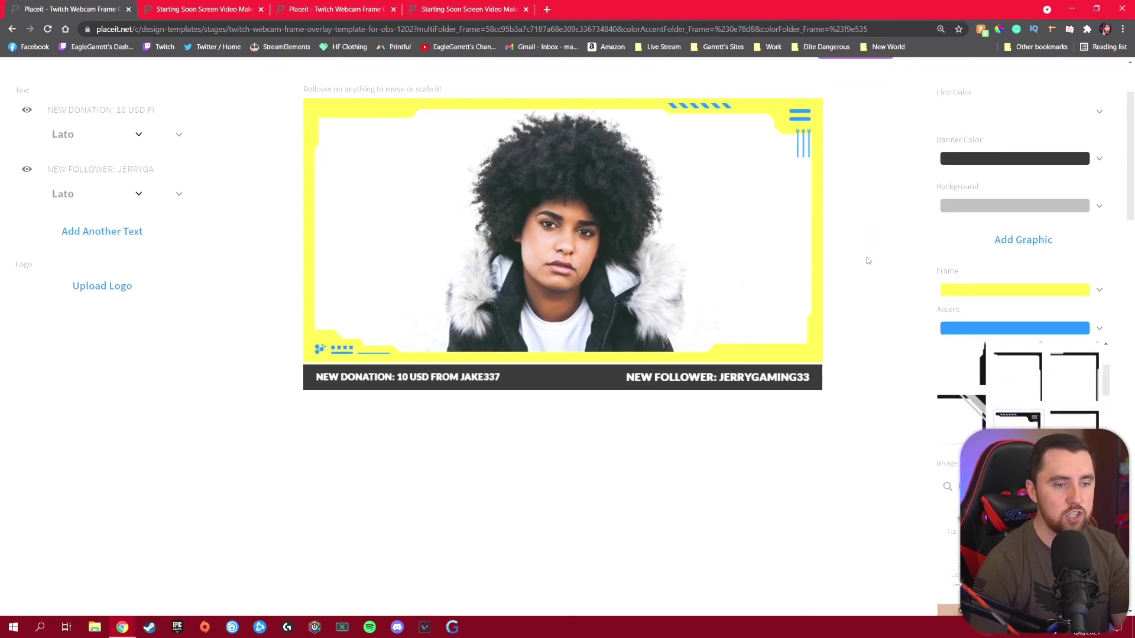
scroll(910, 243, up, 2)
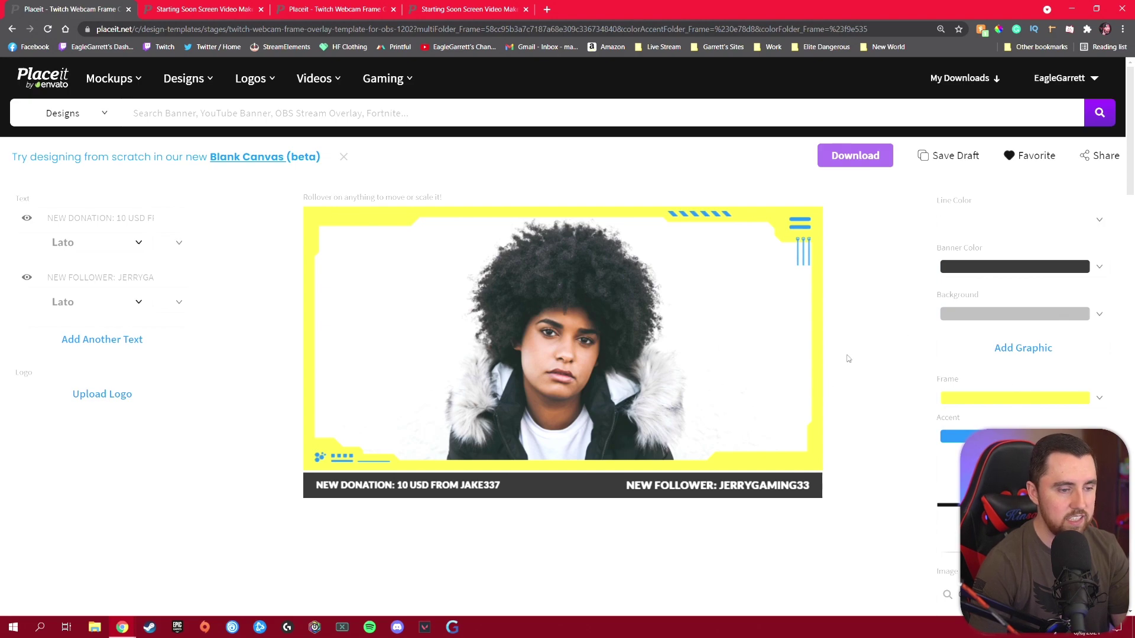
scroll(408, 417, down, 2)
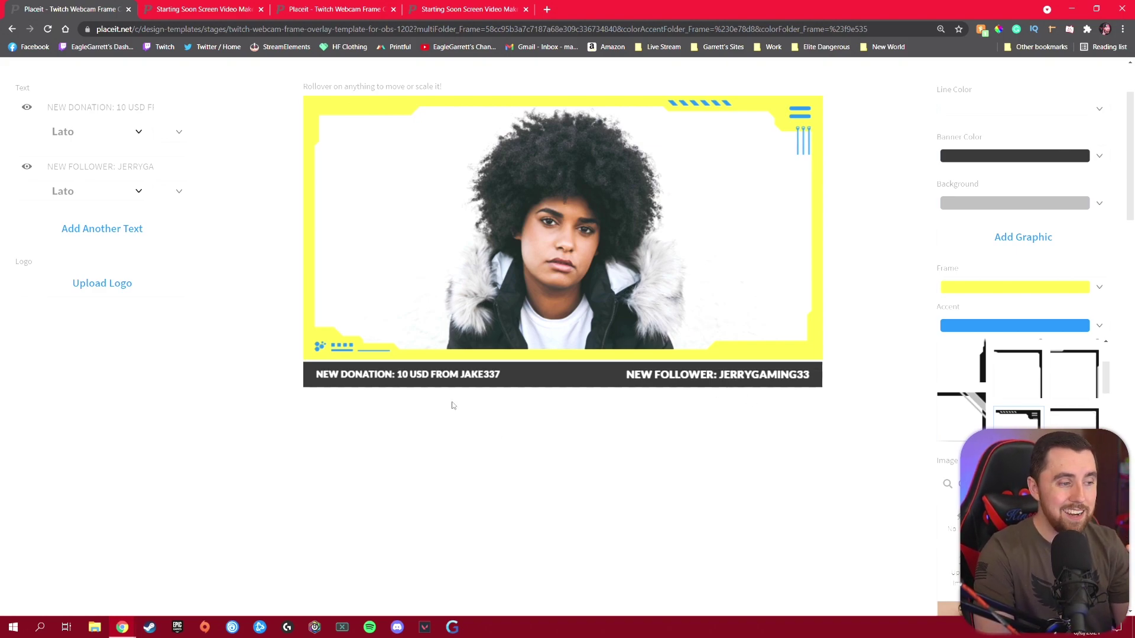
scroll(455, 406, up, 3)
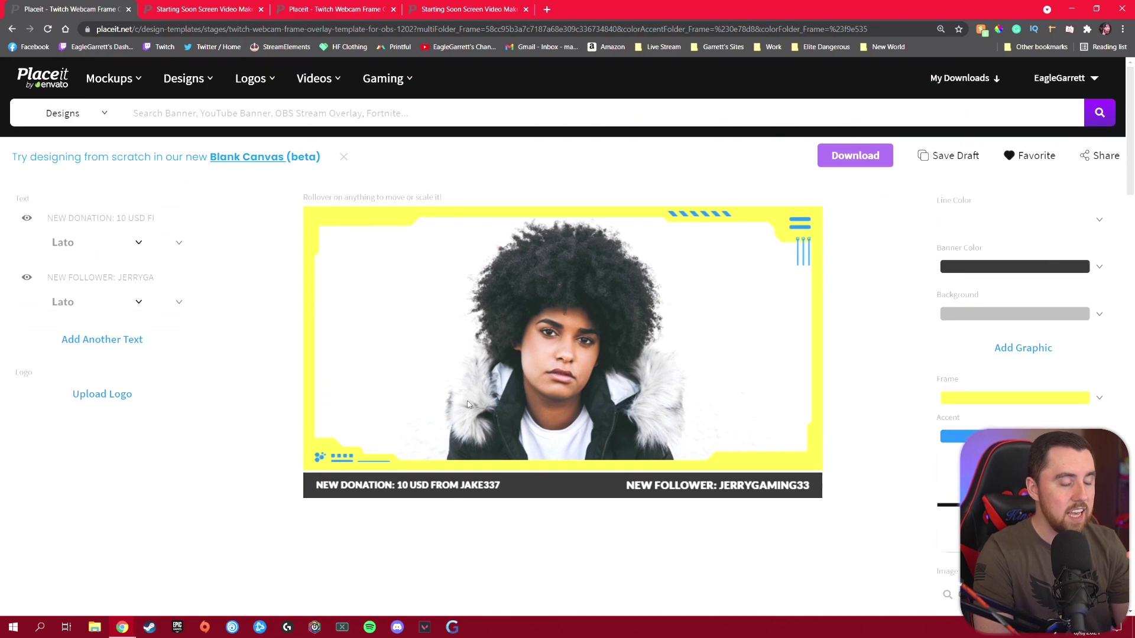
scroll(721, 307, down, 2)
scroll(727, 299, up, 1)
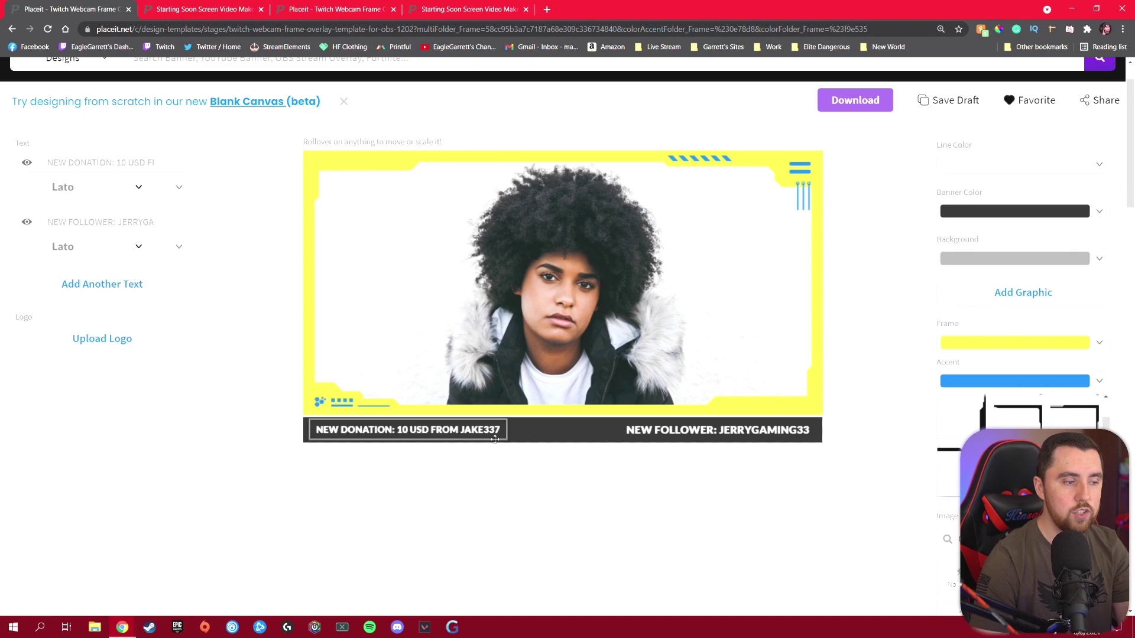
Switch to the finished red and black webcam overlay and look over its frame, logo, texts and image choices
key(ctrl+3)
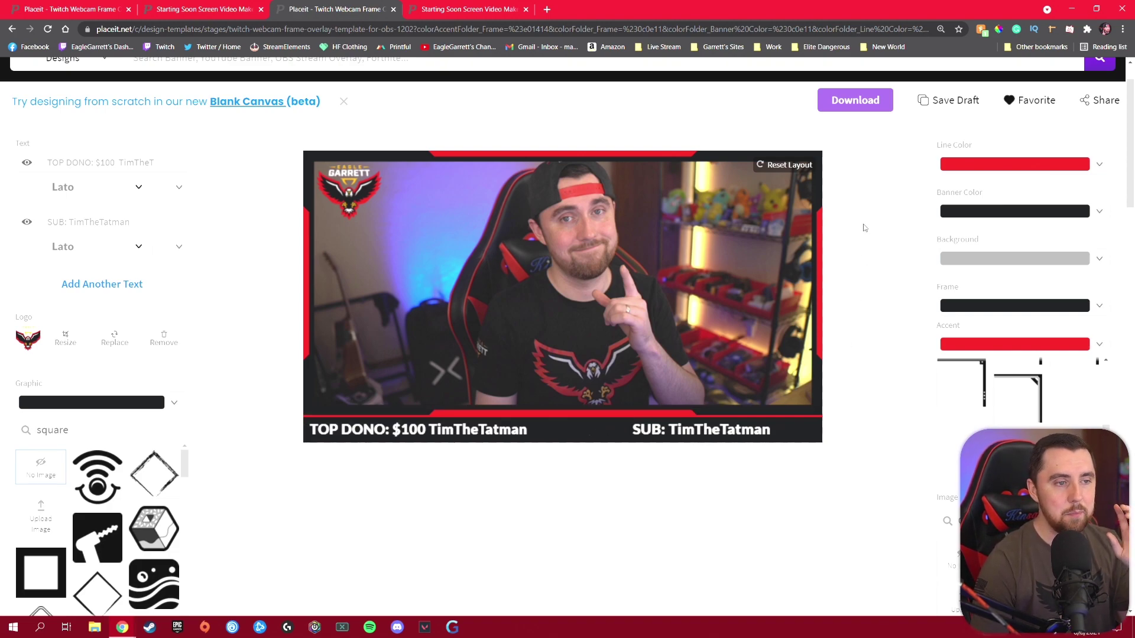
scroll(886, 212, down, 1)
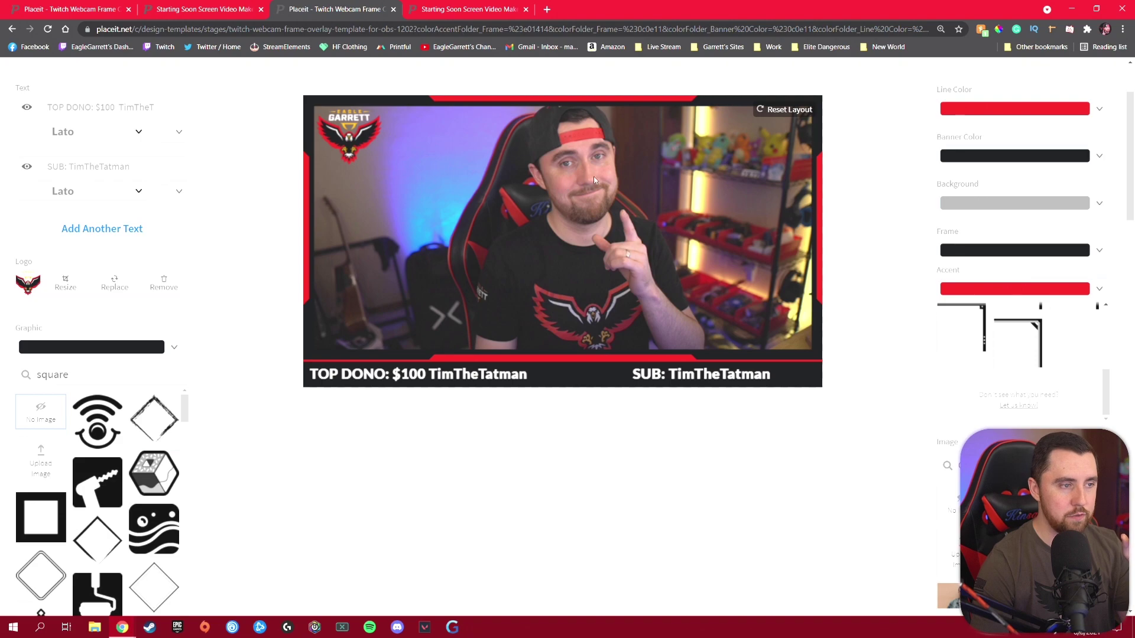
scroll(574, 266, up, 2)
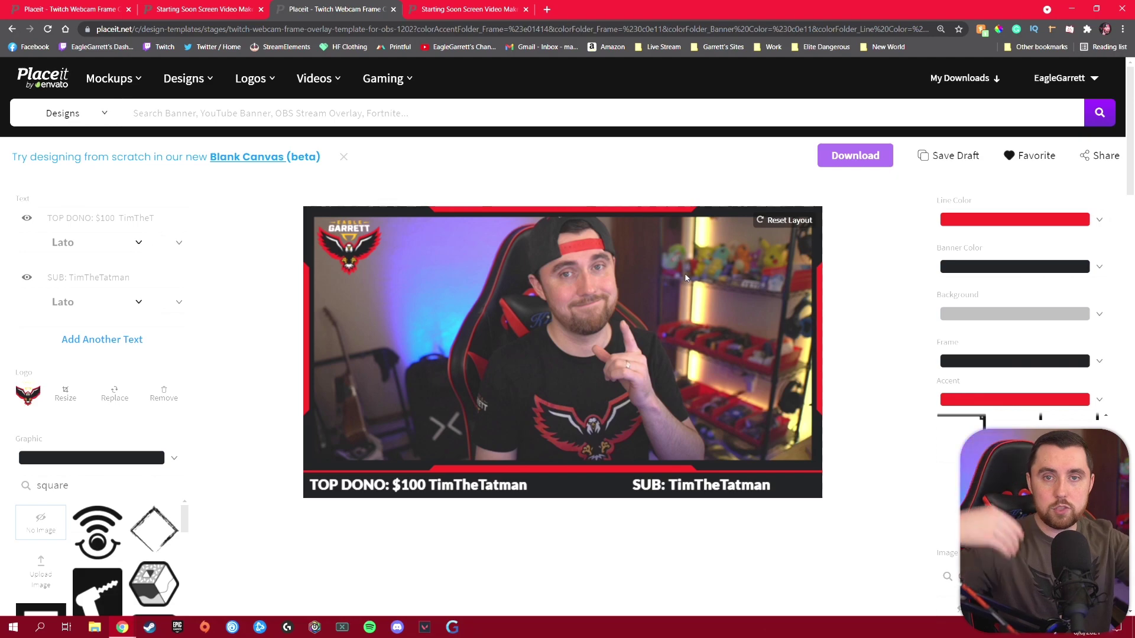
scroll(789, 237, down, 8)
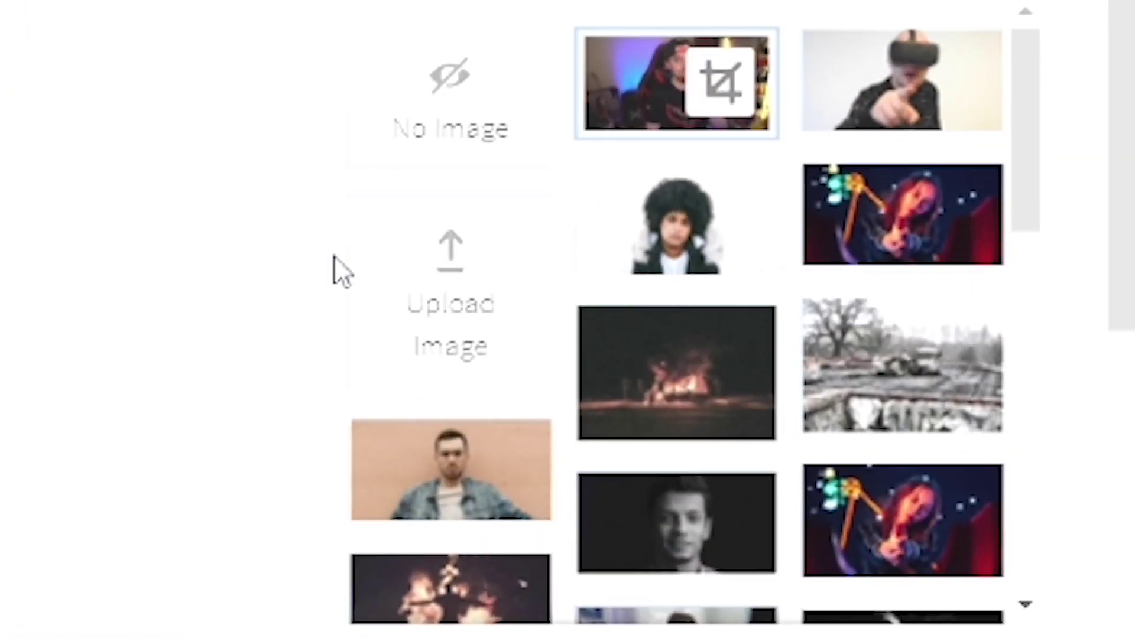
scroll(337, 189, down, 2)
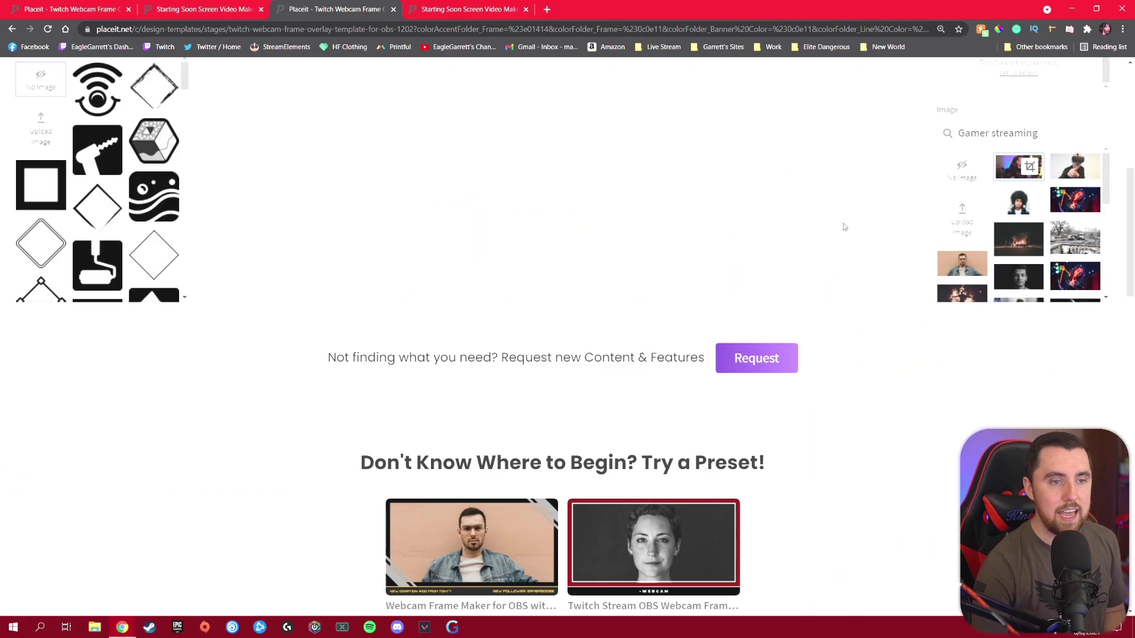
scroll(851, 248, up, 3)
scroll(860, 278, up, 4)
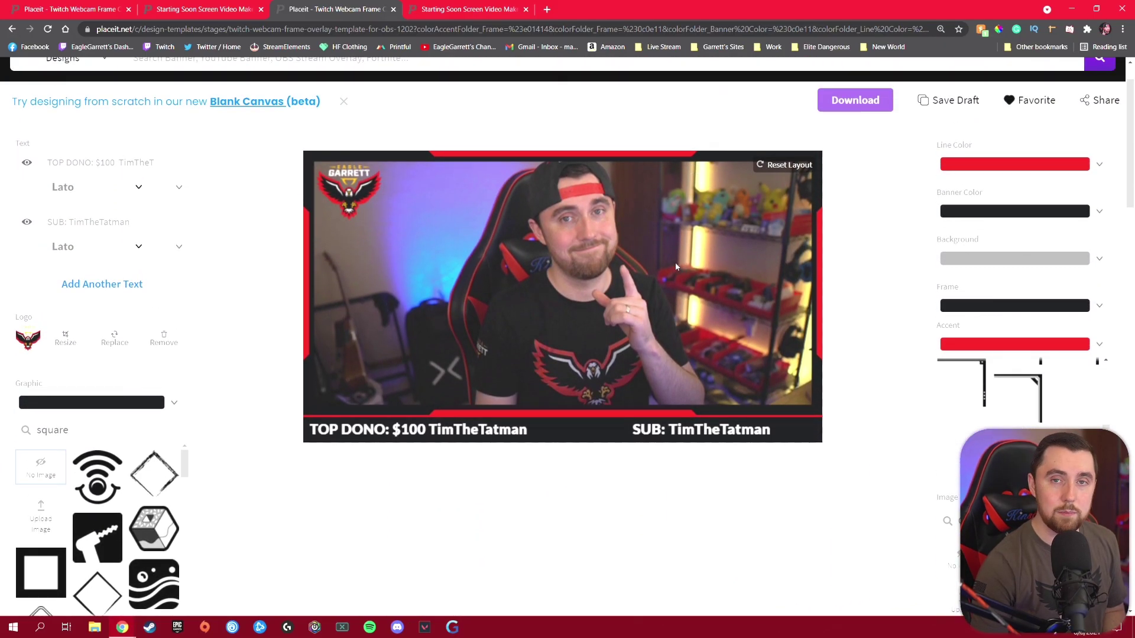
scroll(795, 267, up, 1)
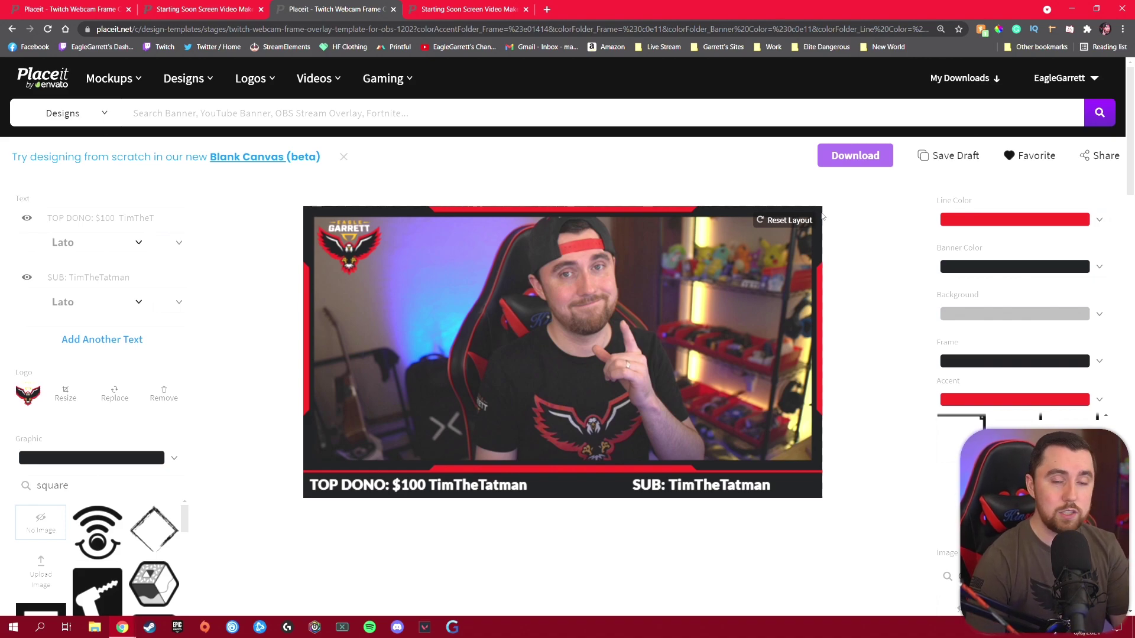
scroll(822, 217, down, 1)
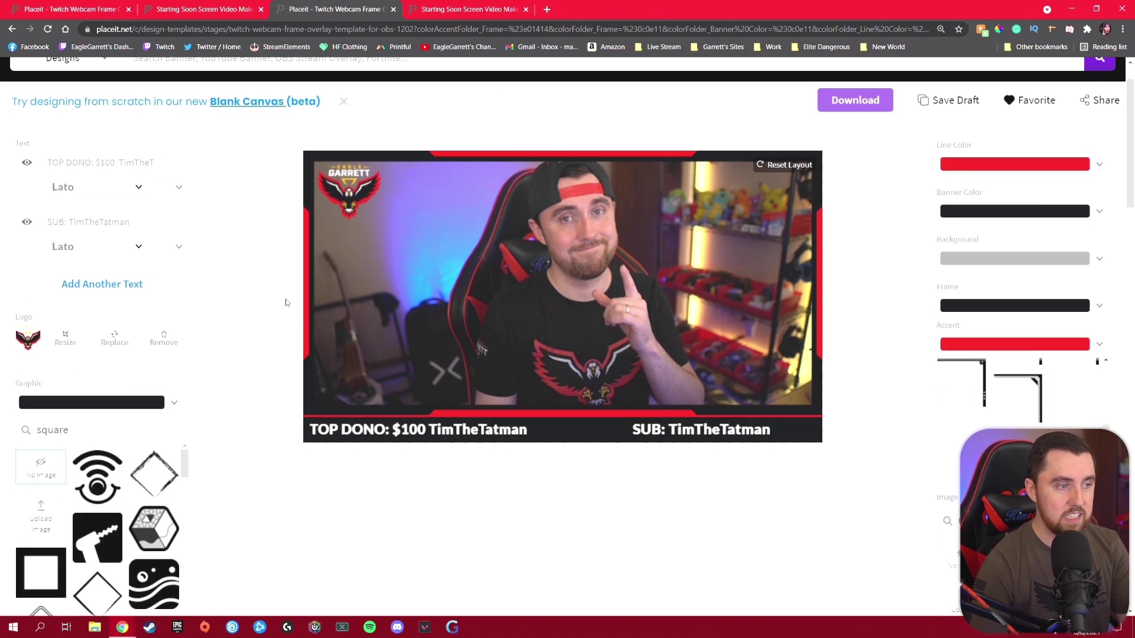
Remove the streamer photo from the webcam overlay by choosing no image
scroll(913, 223, down, 3)
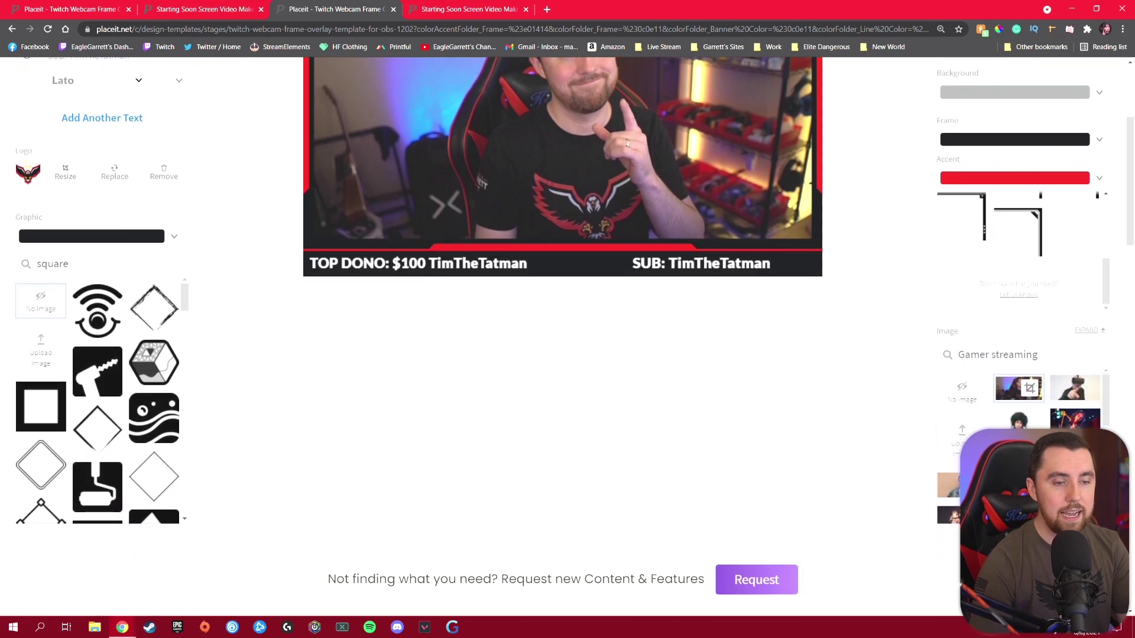
scroll(970, 390, down, 3)
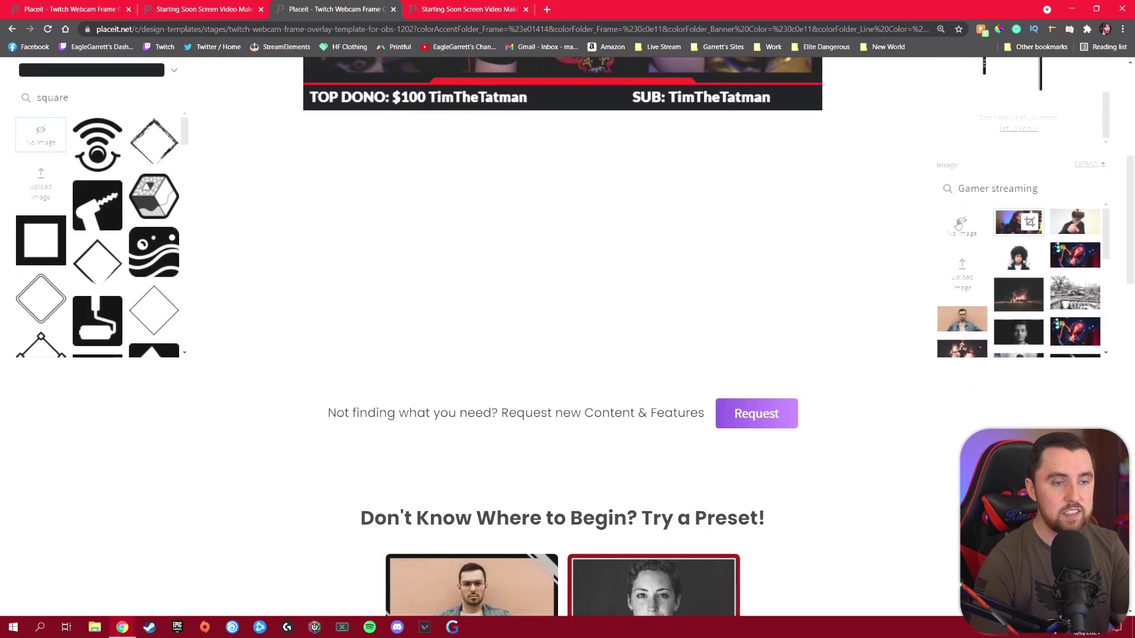
scroll(860, 292, up, 6)
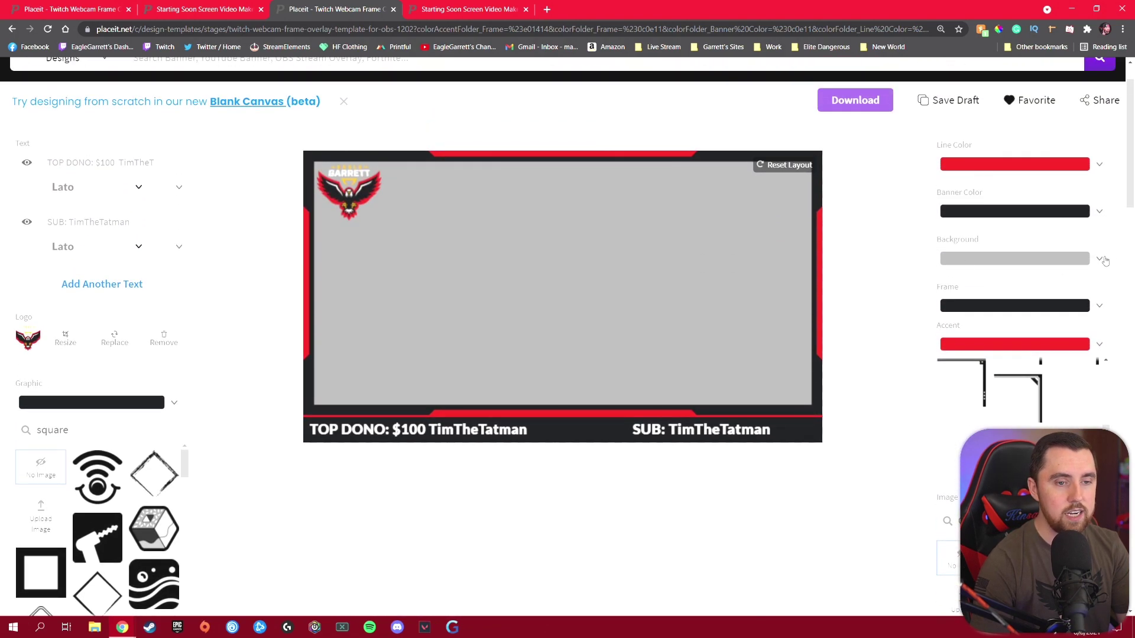
Set the webcam overlay's background colour to transparent and close the colour palette
click(1103, 260)
scroll(1101, 275, down, 3)
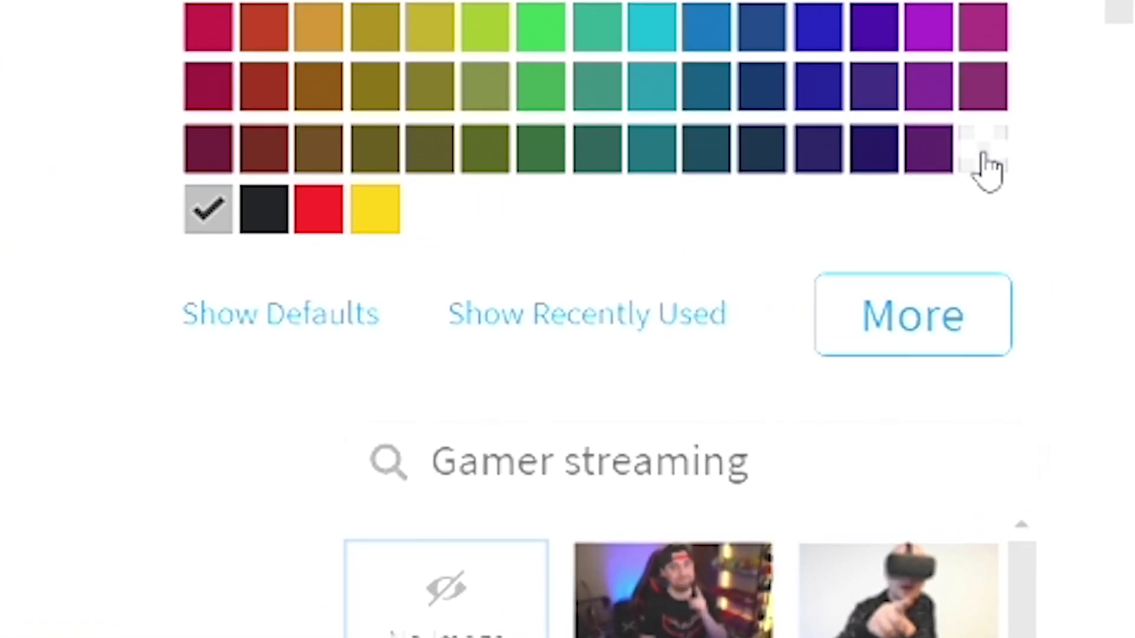
click(982, 155)
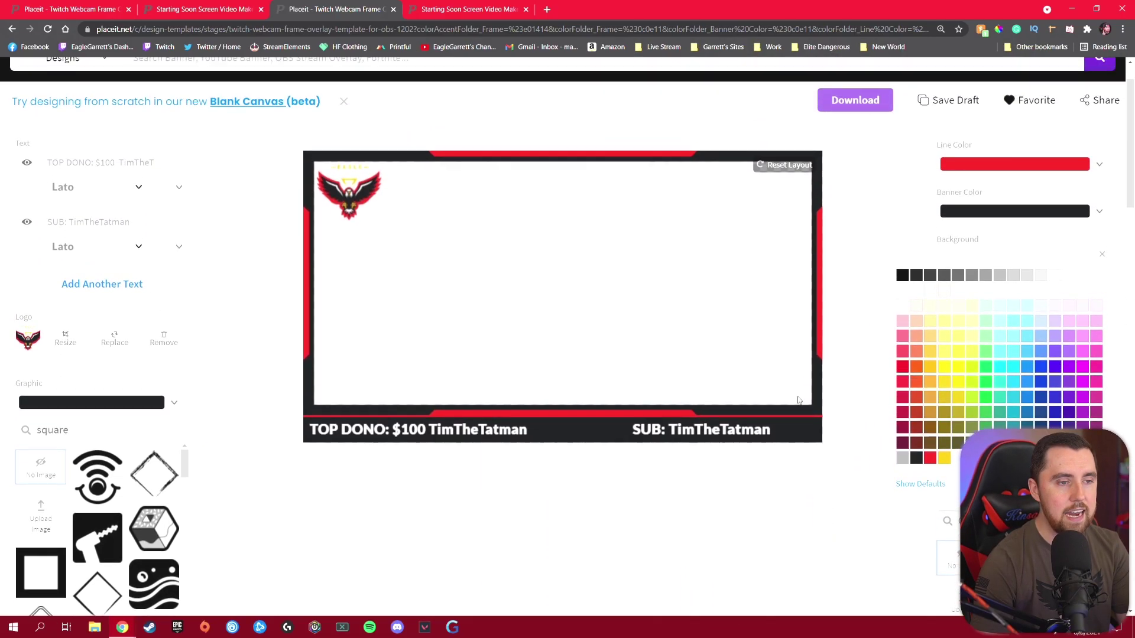
scroll(861, 261, up, 1)
click(864, 260)
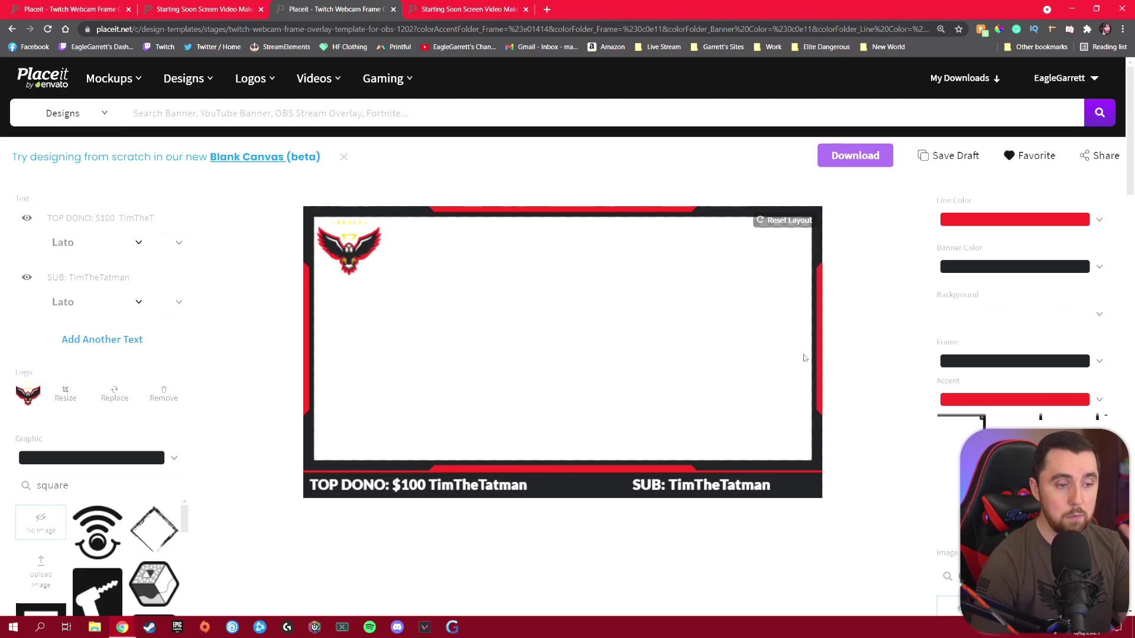
Restore the streamer photo inside the webcam frame
scroll(861, 293, down, 3)
click(948, 541)
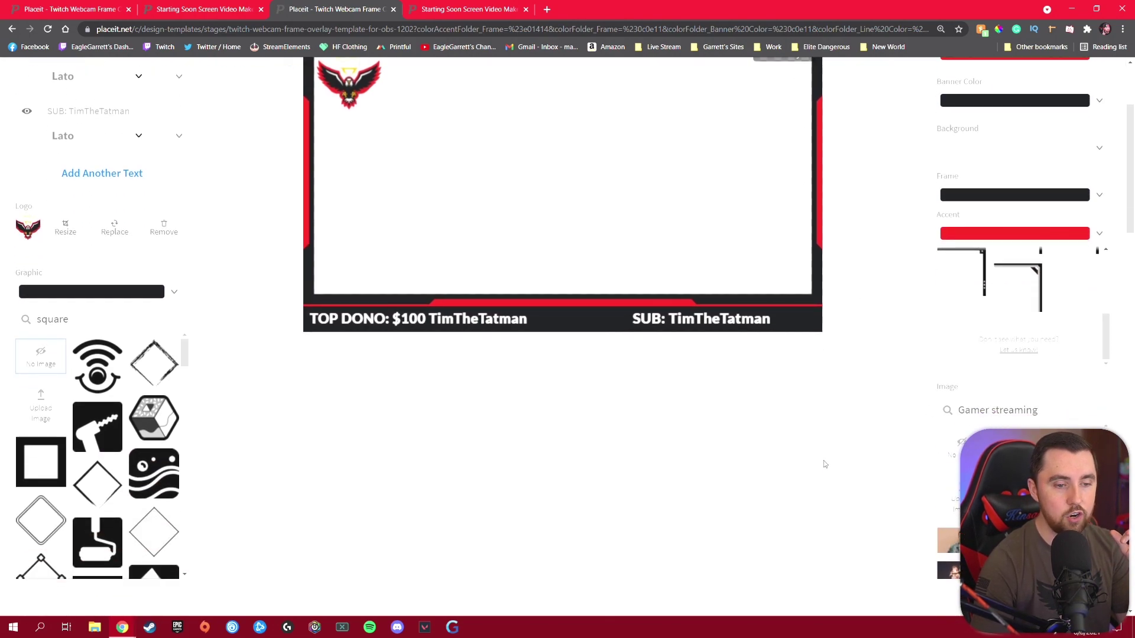
scroll(726, 299, up, 3)
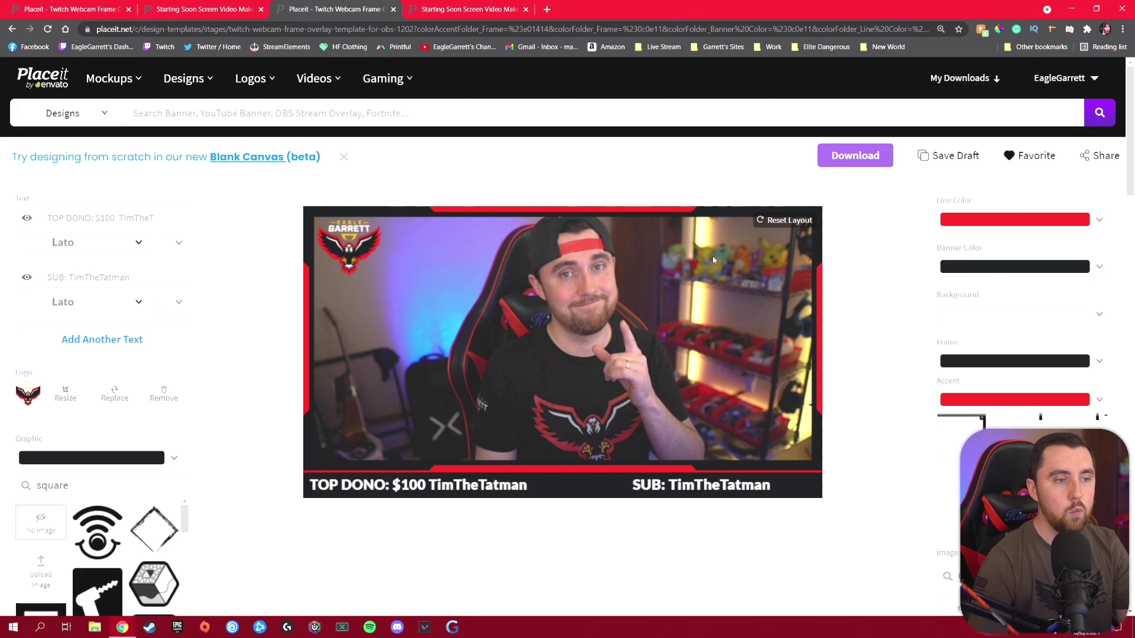
Clear the streamer photo again to view the webcam frame with an empty centre
scroll(879, 291, down, 5)
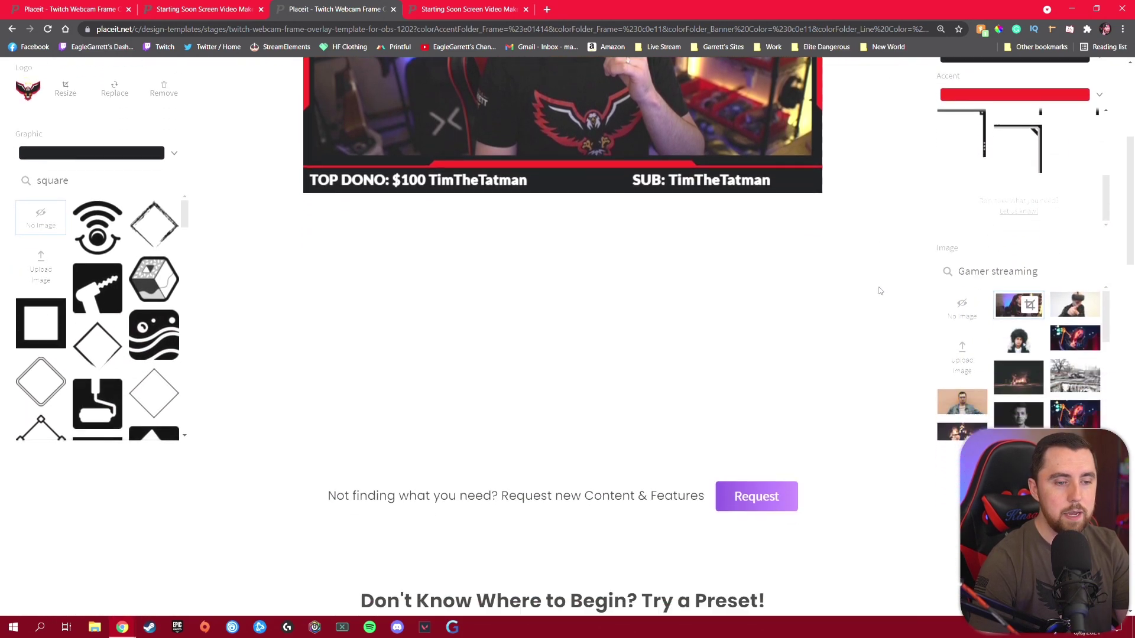
click(960, 291)
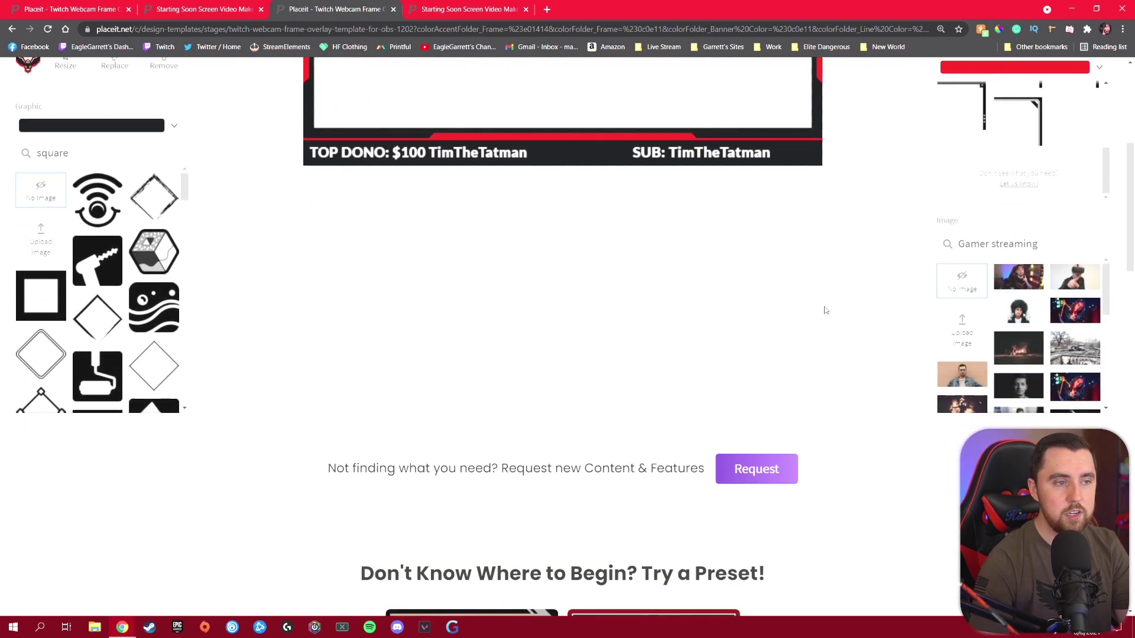
scroll(823, 311, up, 4)
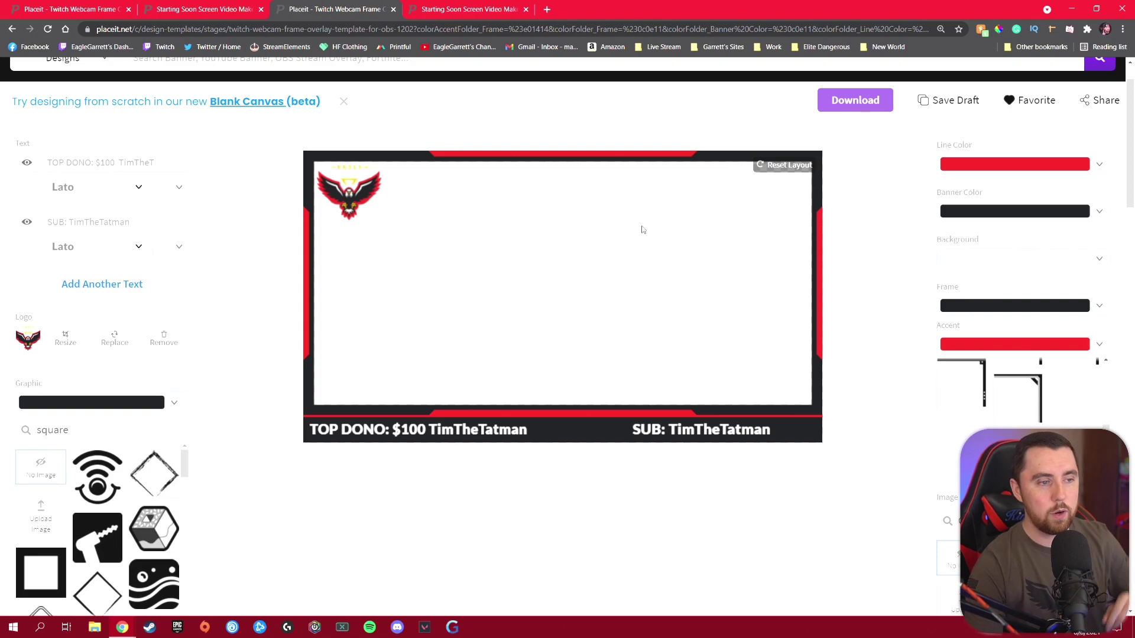
Put the uploaded streamer photo back behind the webcam frame
scroll(844, 258, down, 2)
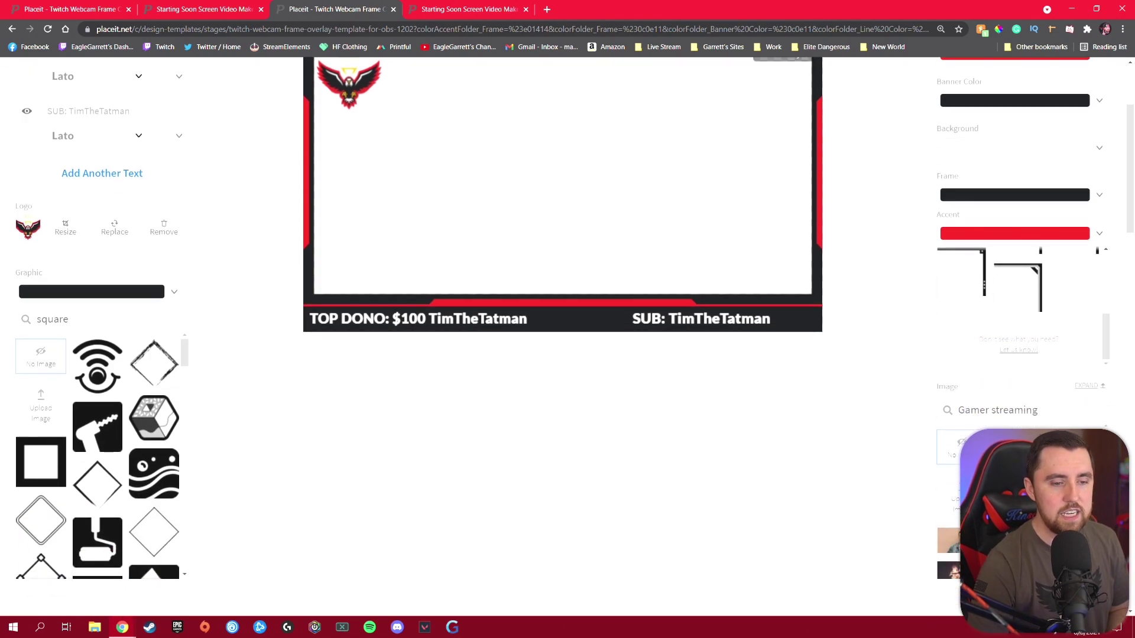
scroll(652, 303, up, 3)
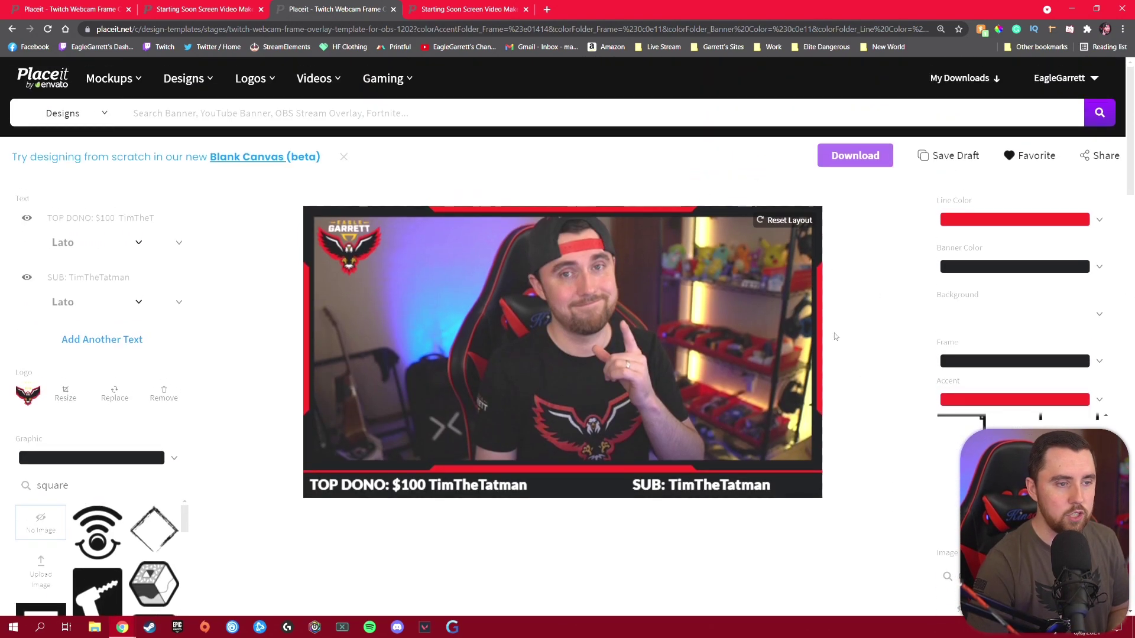
scroll(860, 317, down, 2)
scroll(878, 340, up, 1)
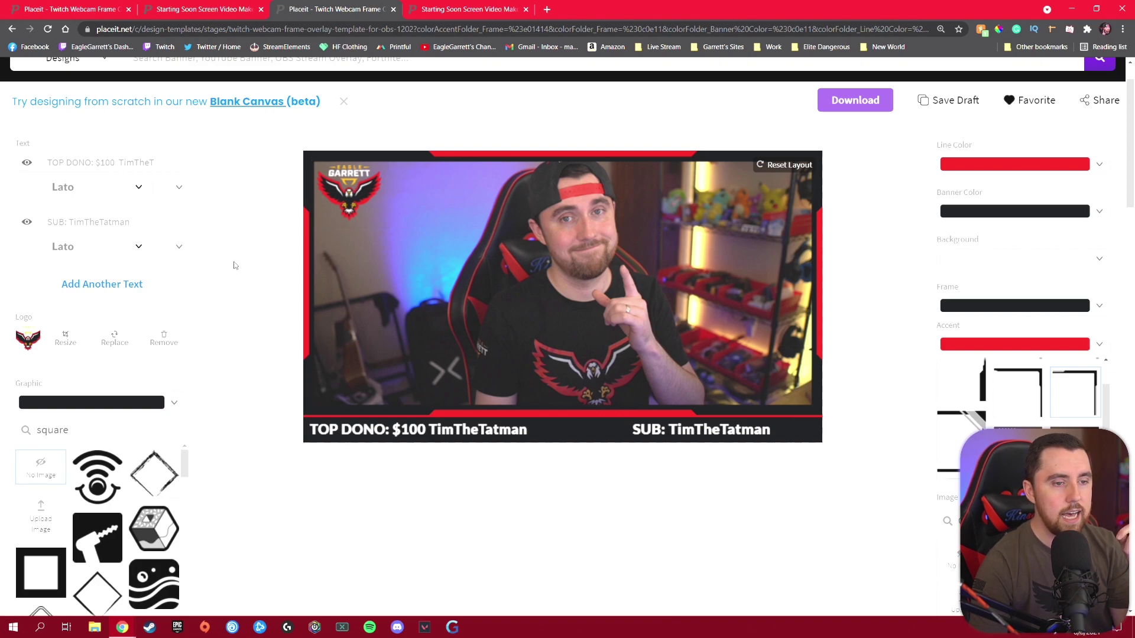
scroll(234, 265, down, 2)
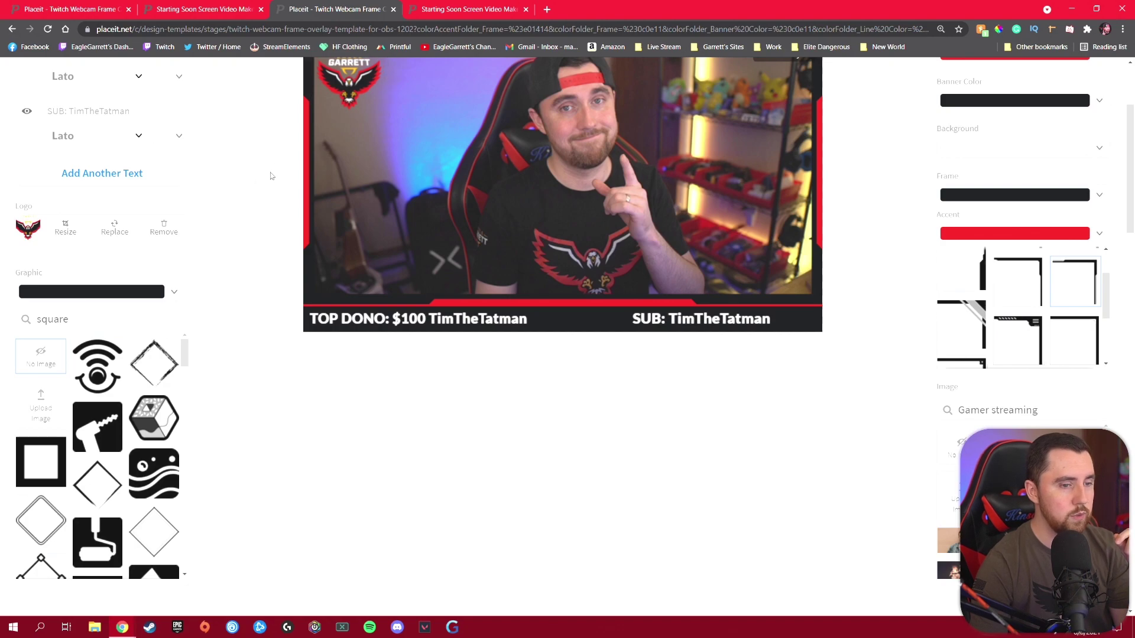
scroll(271, 175, up, 3)
scroll(266, 191, down, 3)
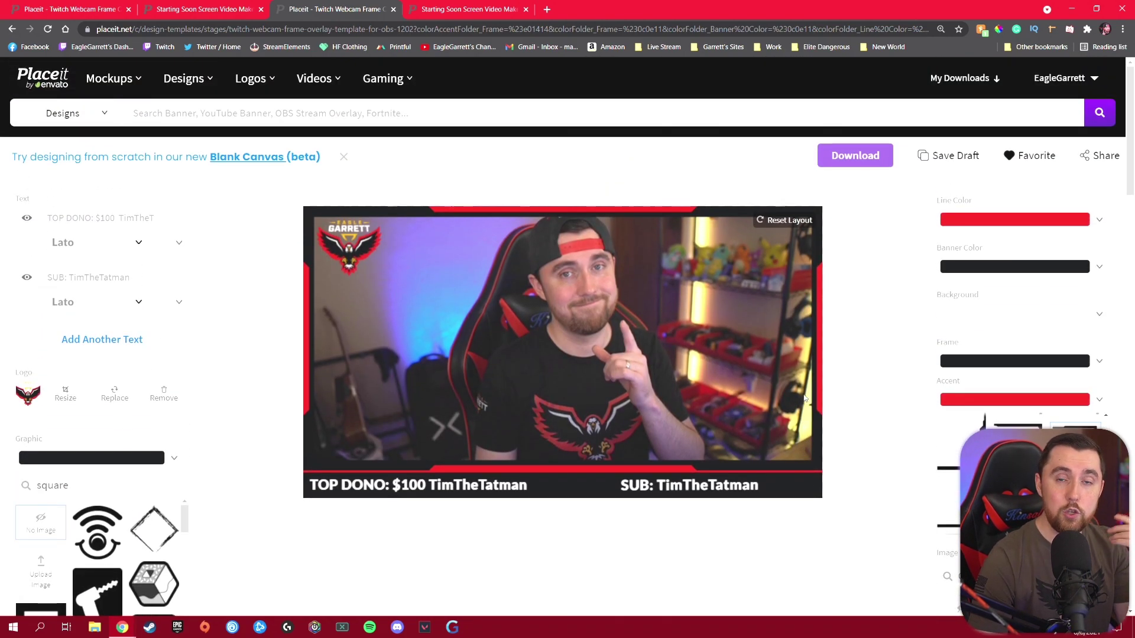
scroll(806, 396, down, 1)
scroll(806, 396, up, 1)
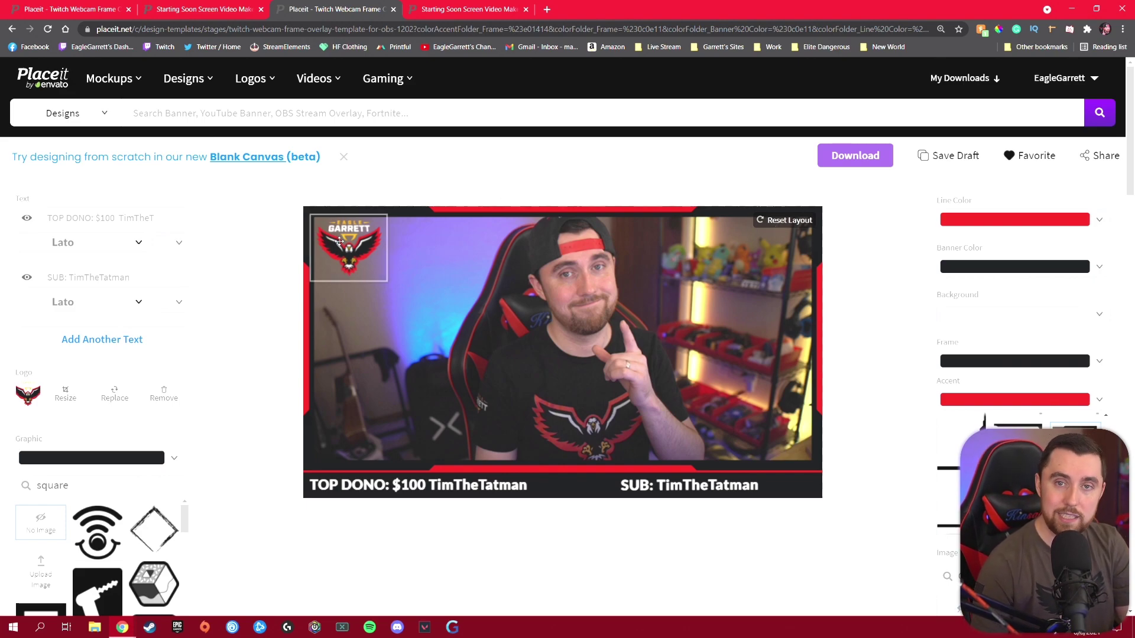
Try to hide both the TOP DONO and SUB texts on the overlay's banner and dismiss the message
scroll(520, 343, down, 1)
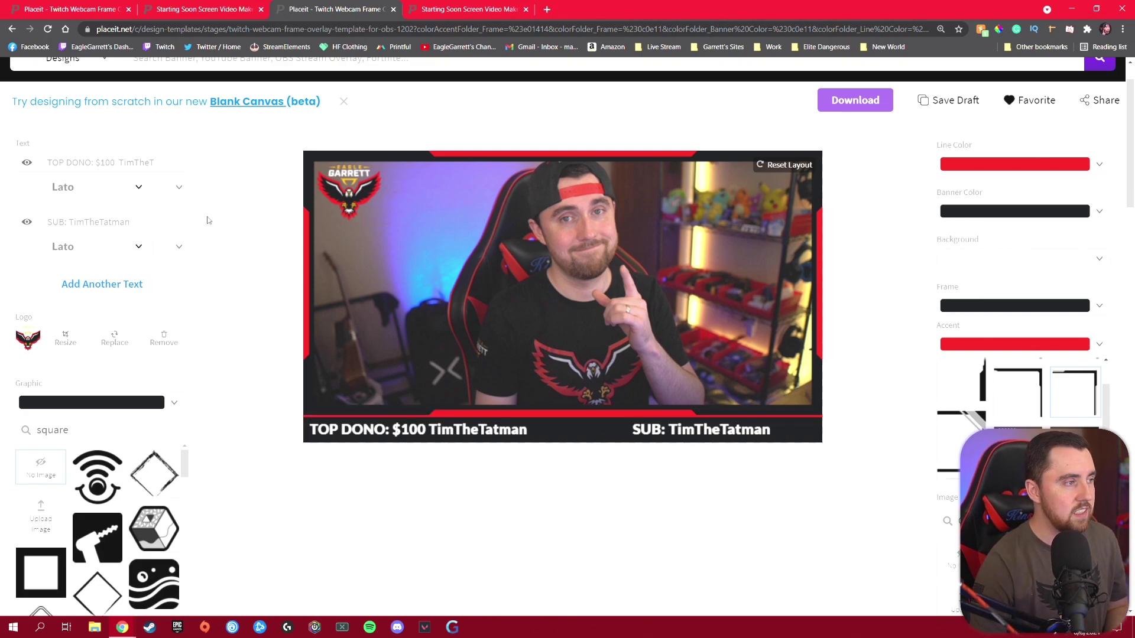
click(27, 163)
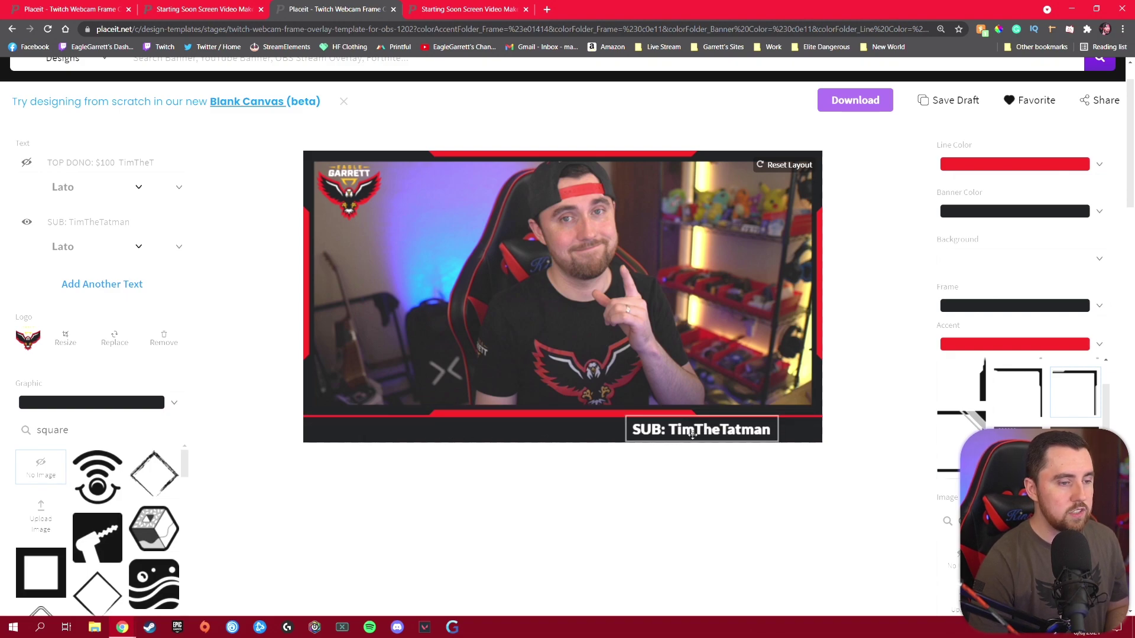
click(27, 223)
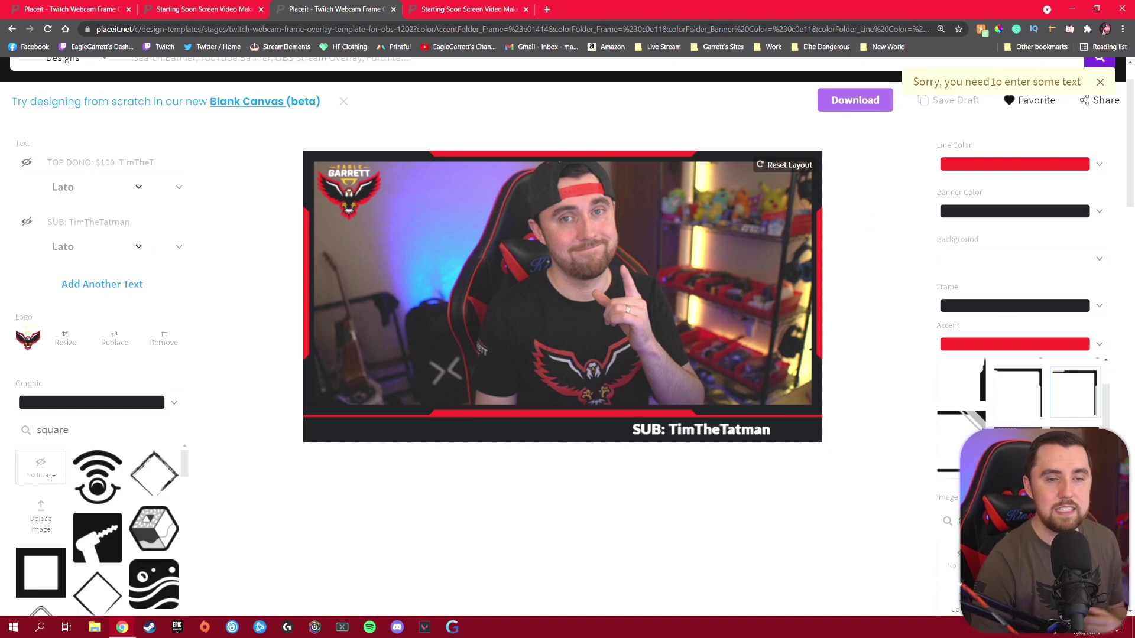
click(1100, 82)
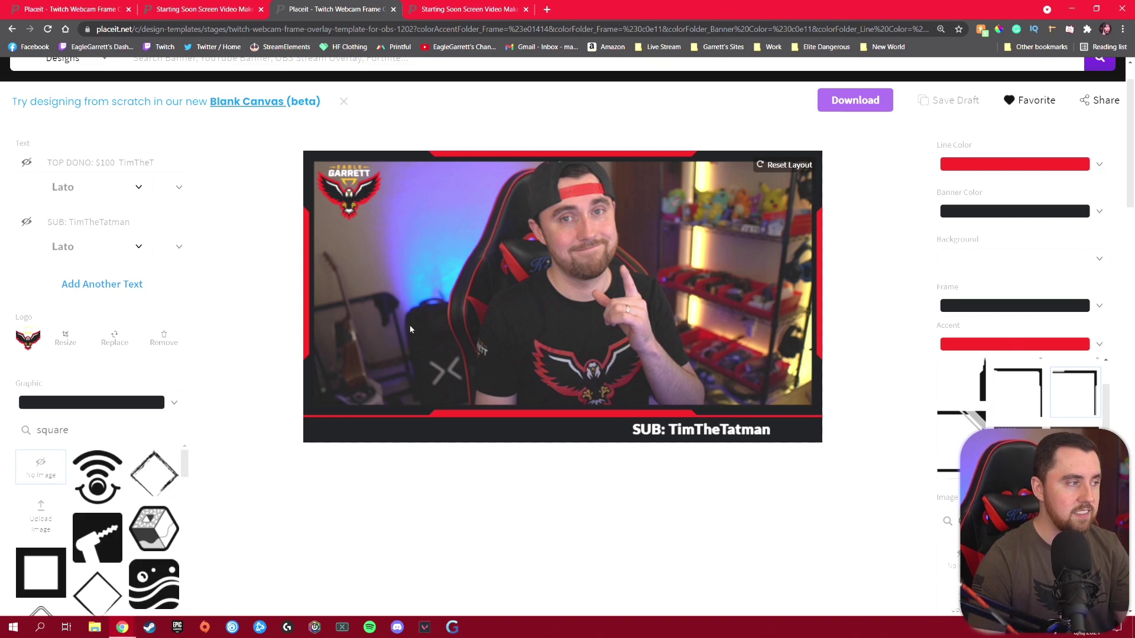
Make the SUB and TOP DONO texts visible again on the overlay's banner
click(27, 222)
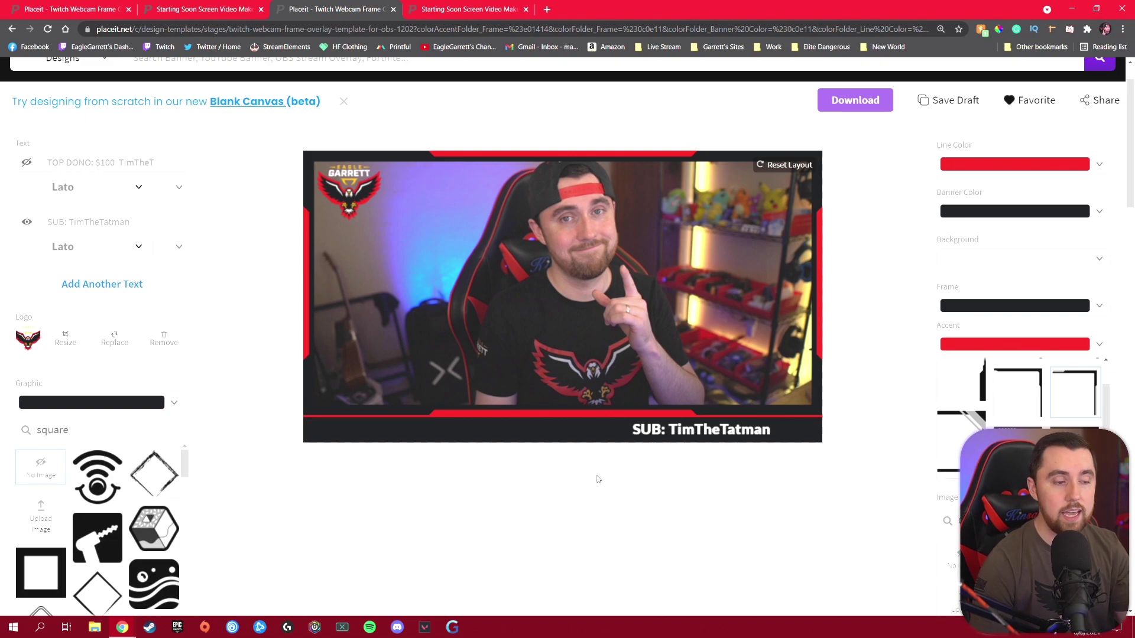
click(26, 163)
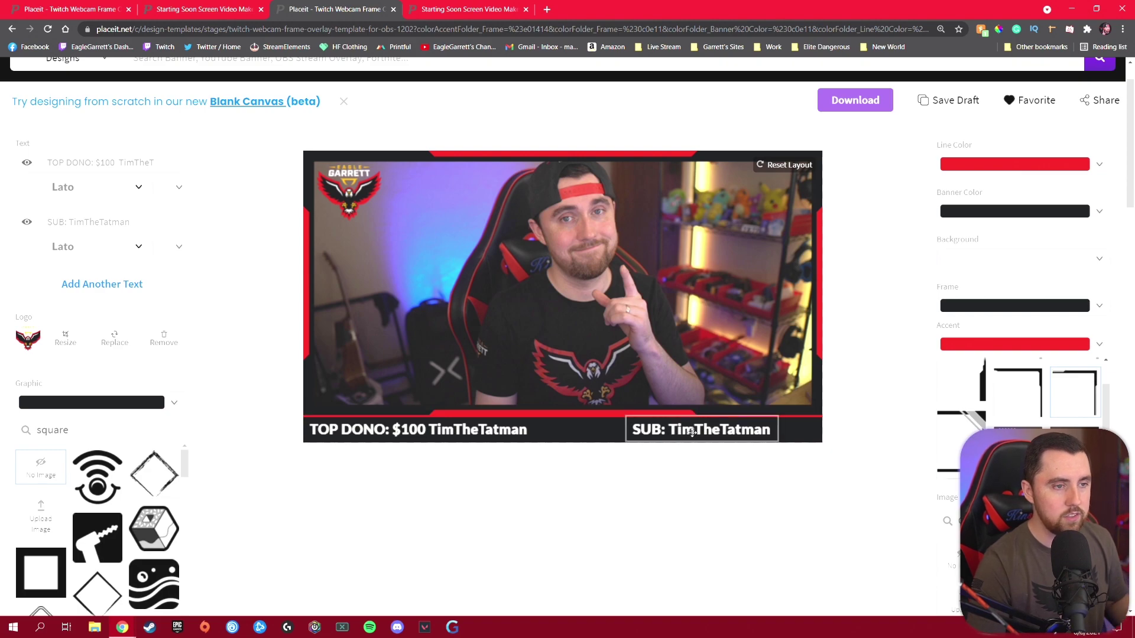
Move the SUB text off the canvas and back onto the banner, slightly left of its original place
drag(693, 433, 692, 469)
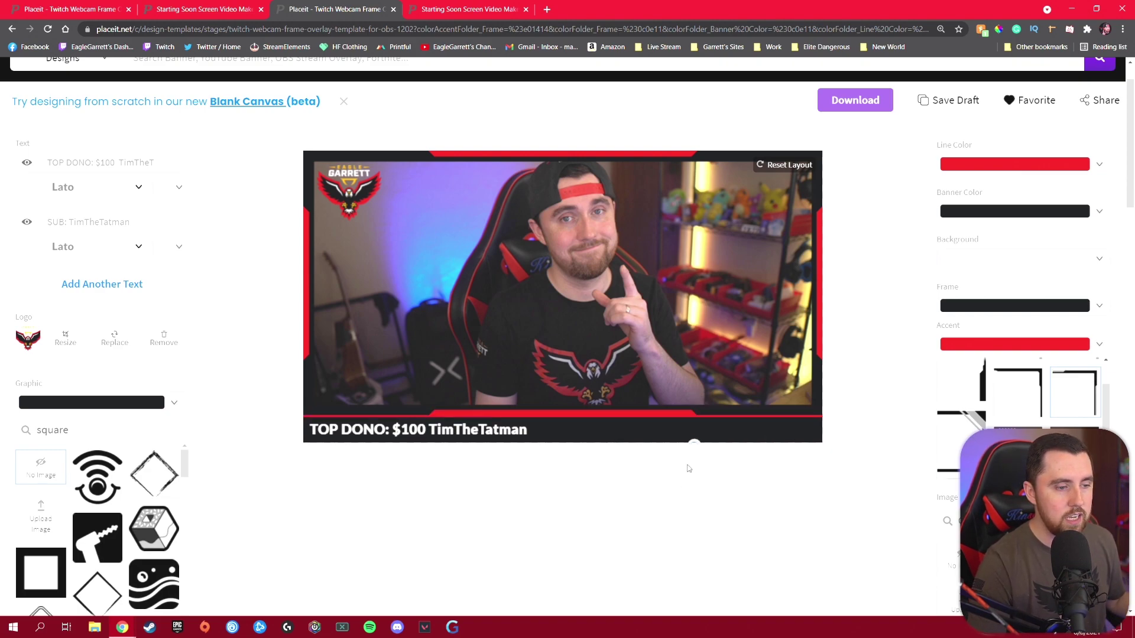
drag(694, 431, 786, 350)
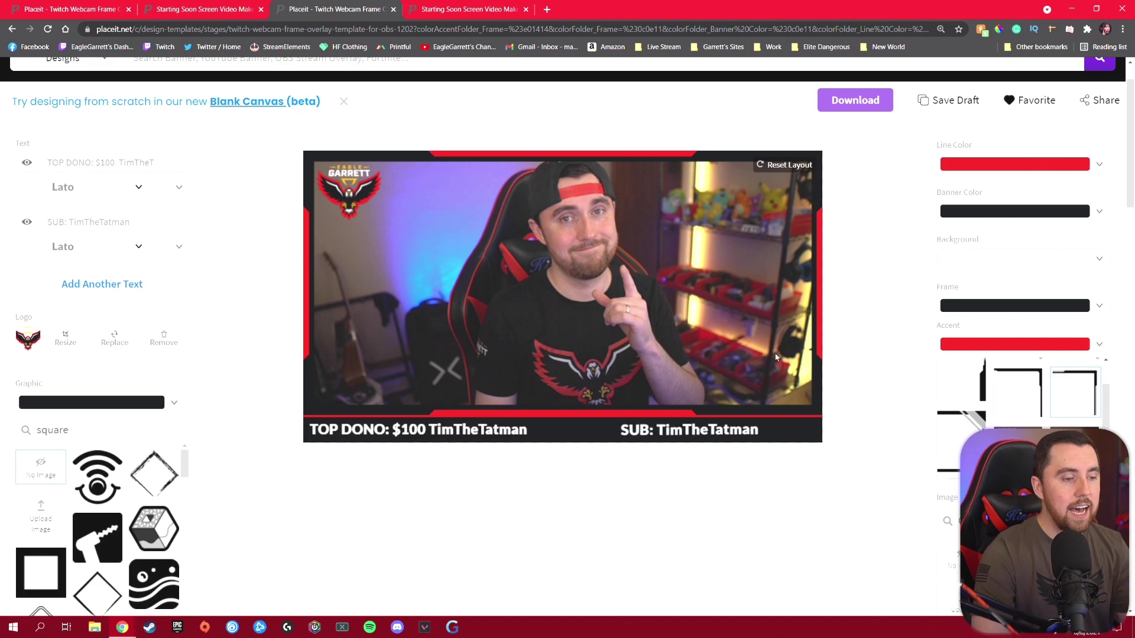
Tilt the SUB text on the overlay's banner slightly and reset the layout
click(716, 433)
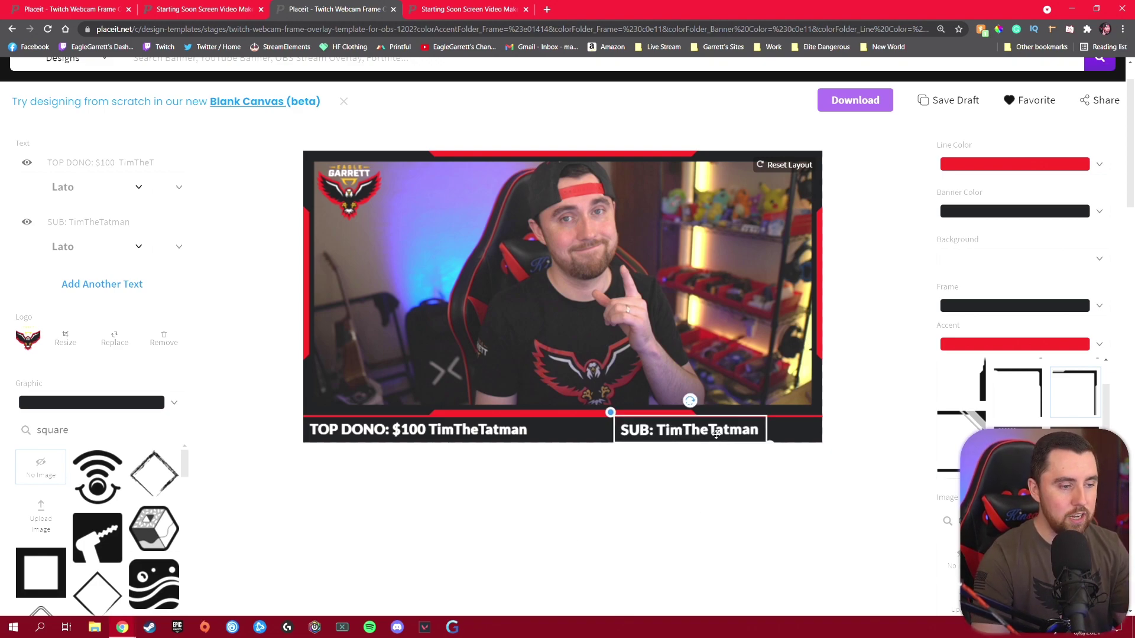
drag(690, 401, 691, 404)
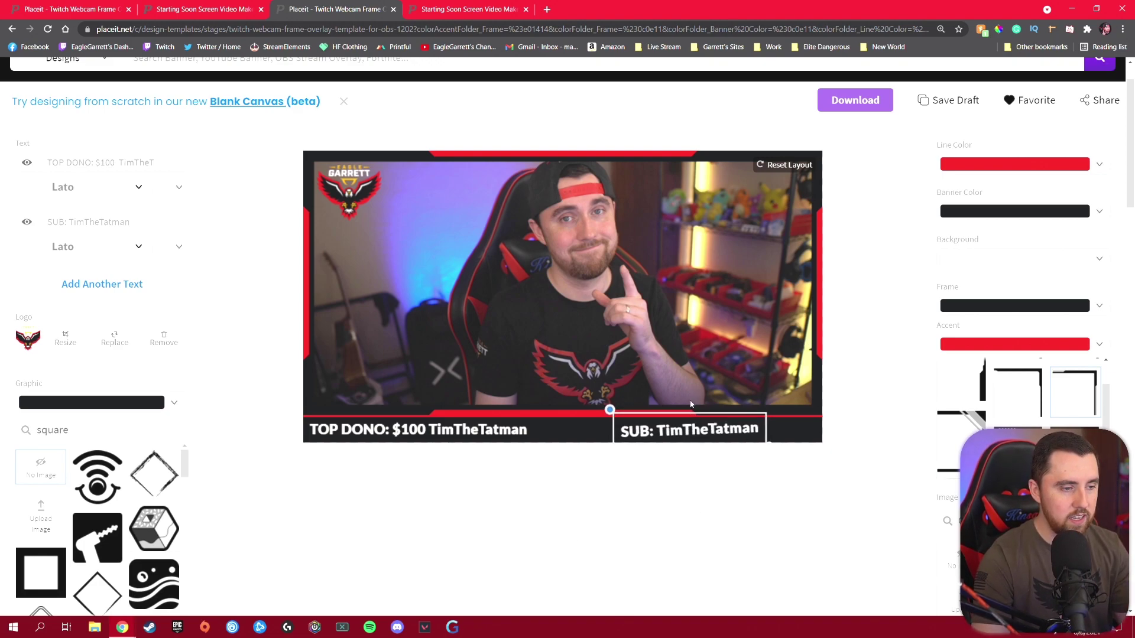
click(786, 165)
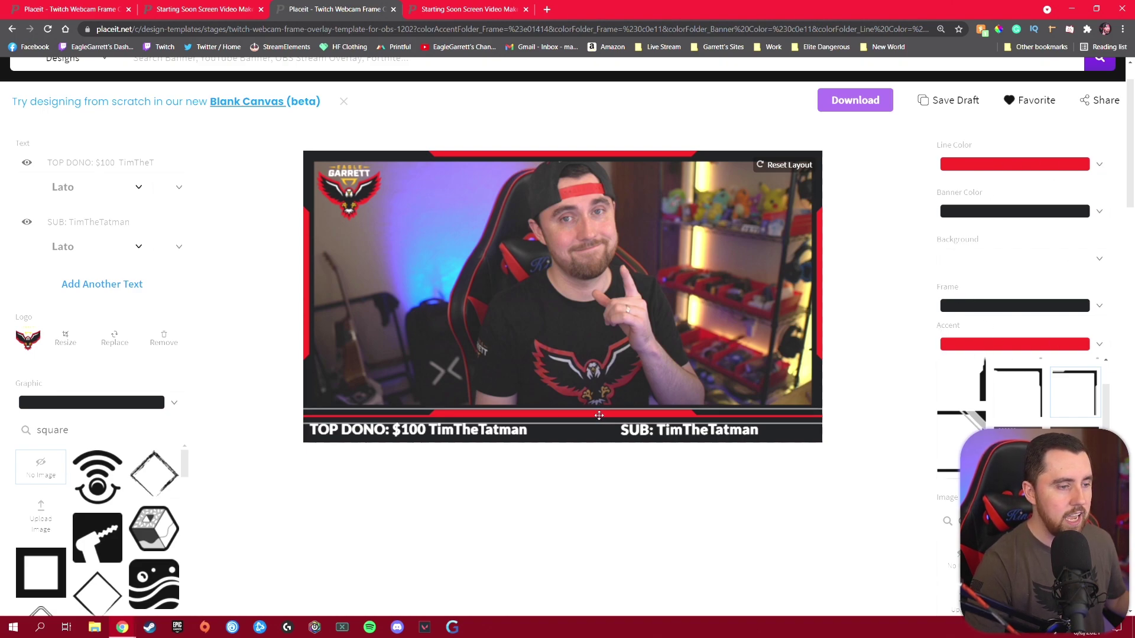
drag(599, 415, 644, 416)
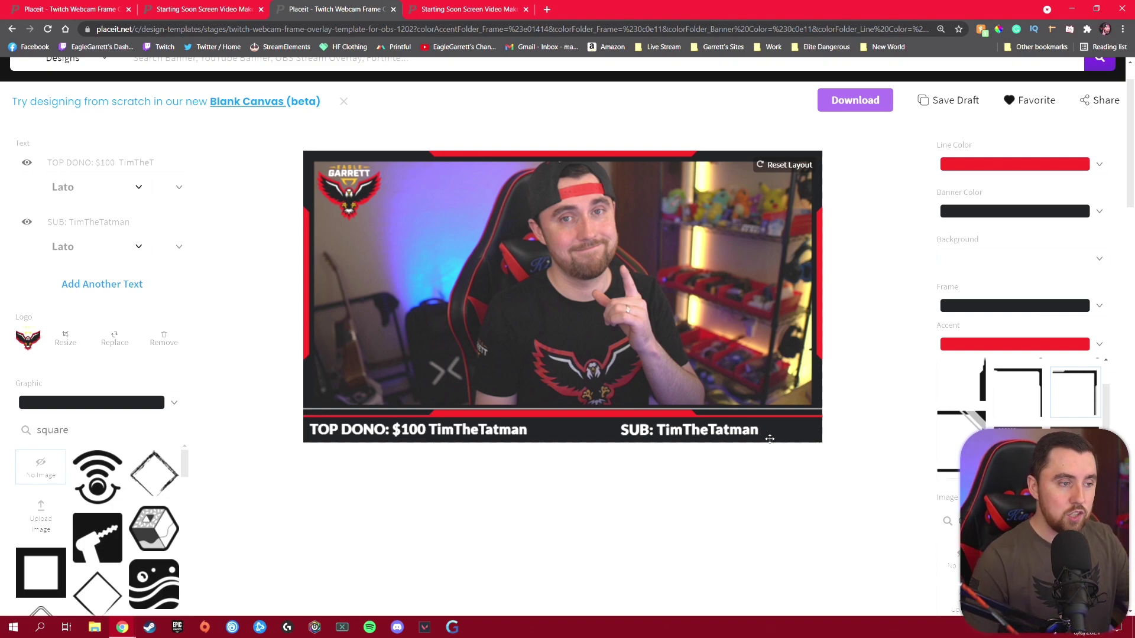
scroll(905, 445, down, 3)
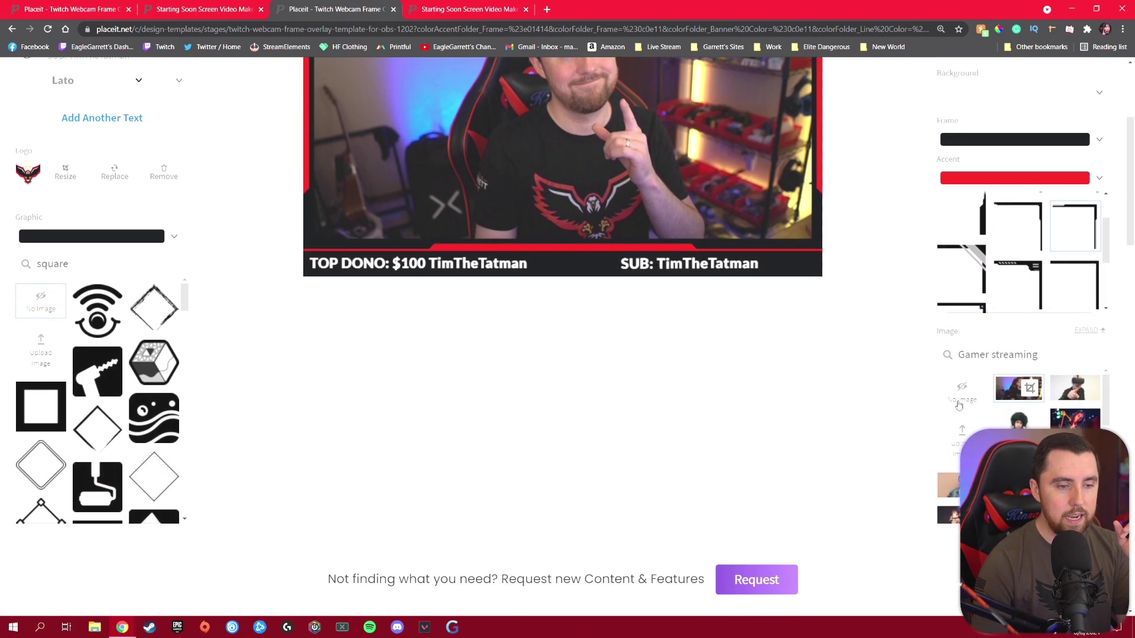
scroll(784, 416, up, 2)
scroll(784, 416, up, 1)
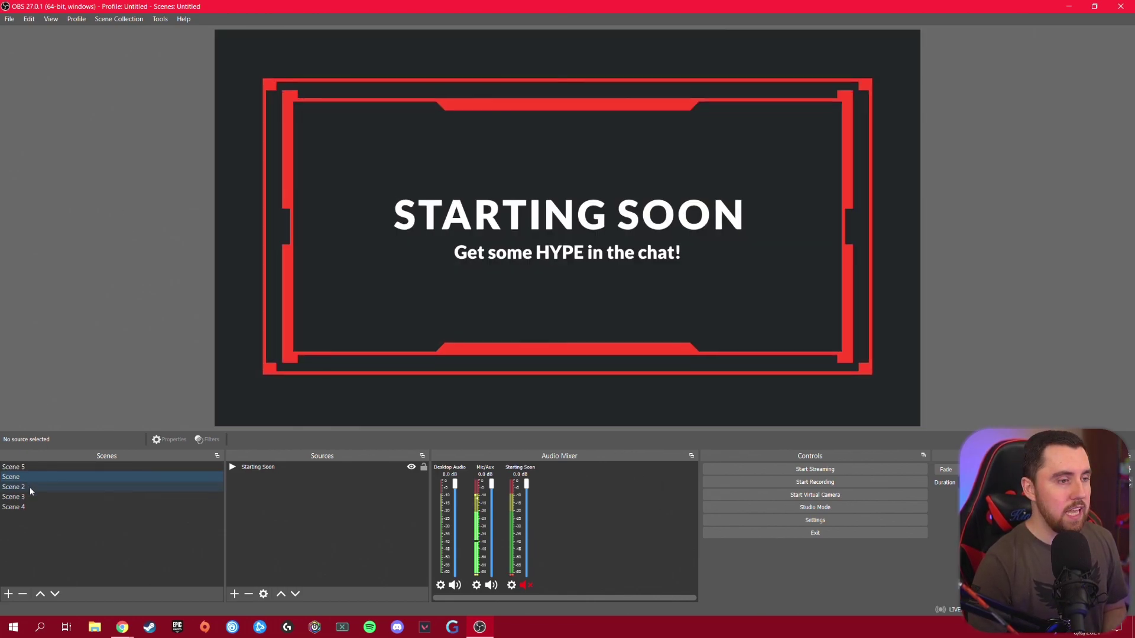
In OBS, preview the gameplay scene with the webcam overlay (Scene 2) and the full-screen webcam scene (Scene 3)
click(30, 487)
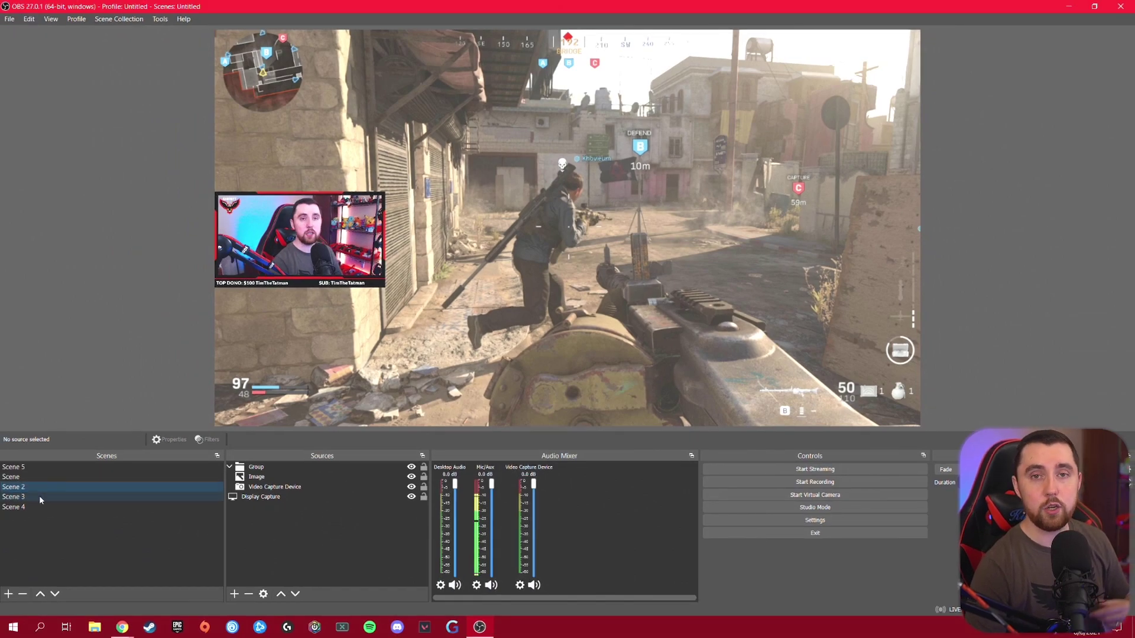
click(40, 498)
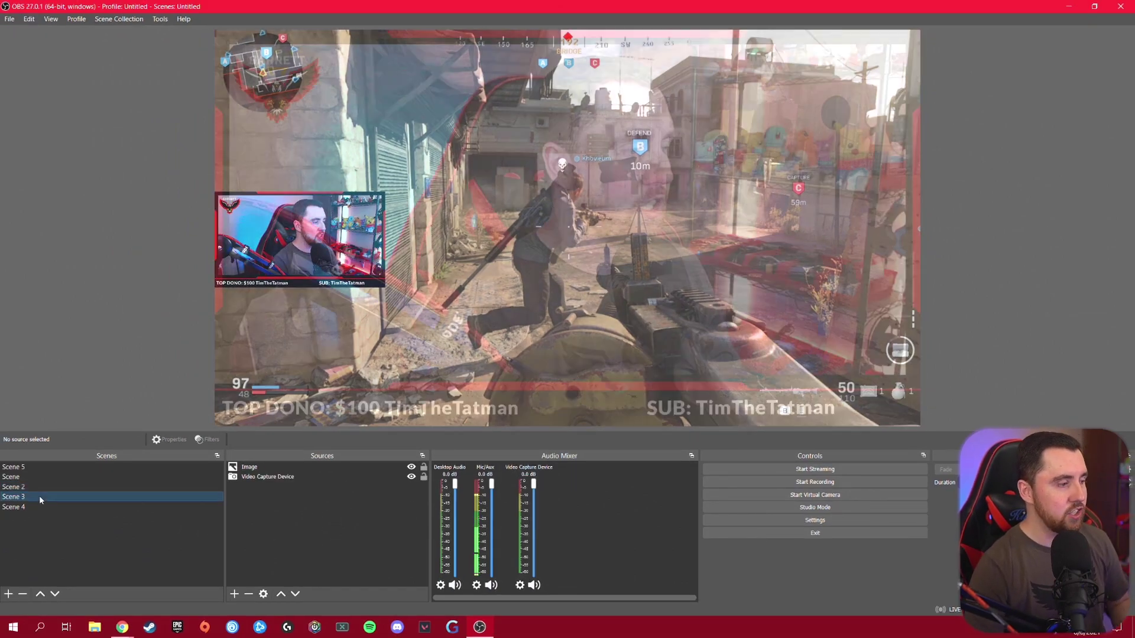